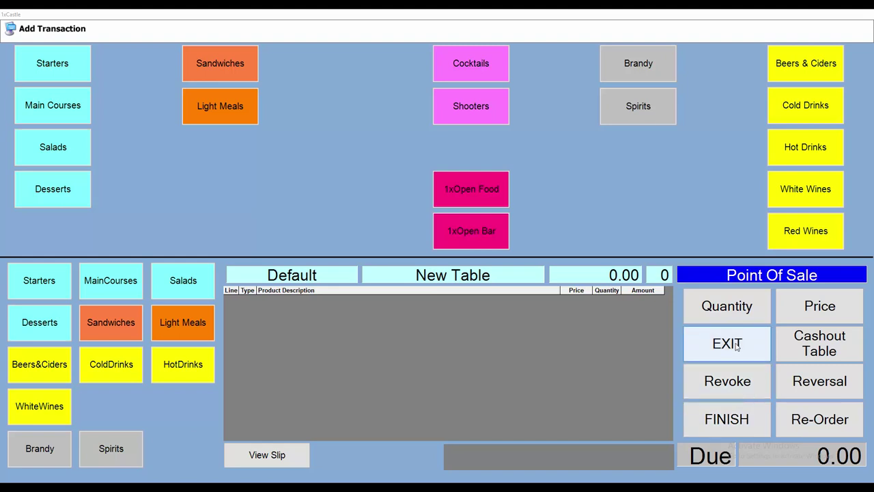
Leave the sale screen, open Windows Devices and Printers, and check the 58mm Series Printer's name in its printer properties
click(736, 347)
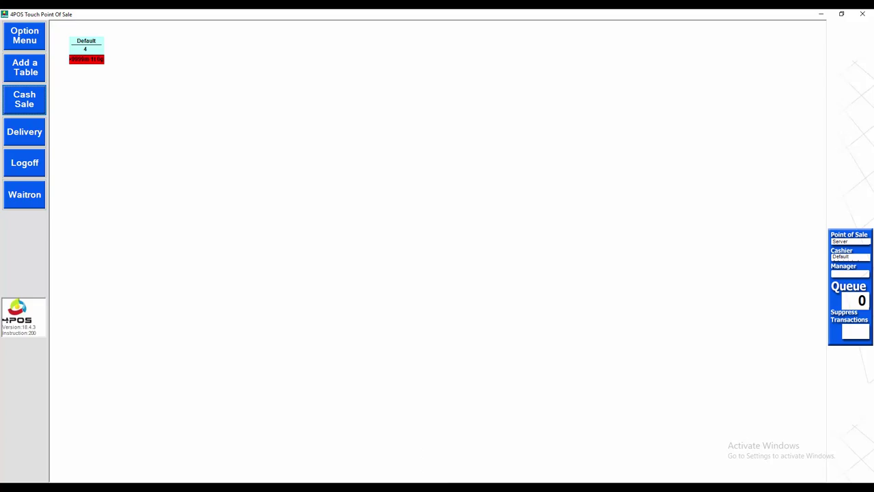
mouse_move(455, 486)
click(462, 468)
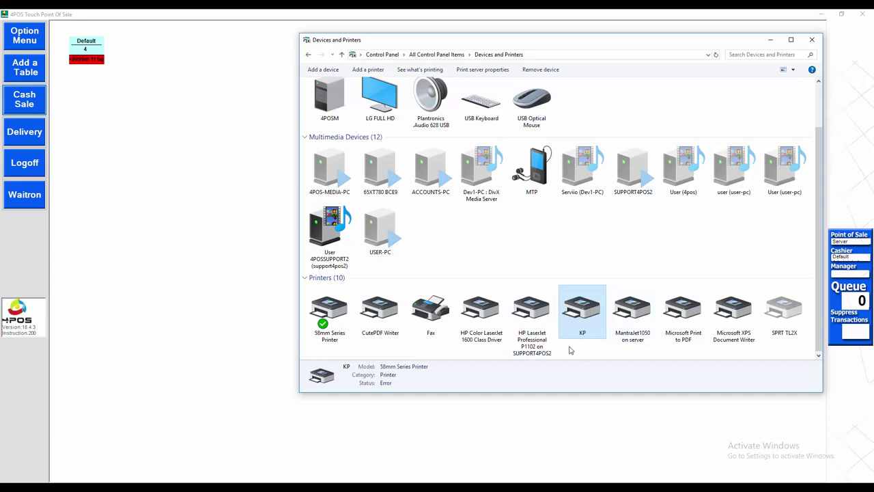
mouse_move(327, 337)
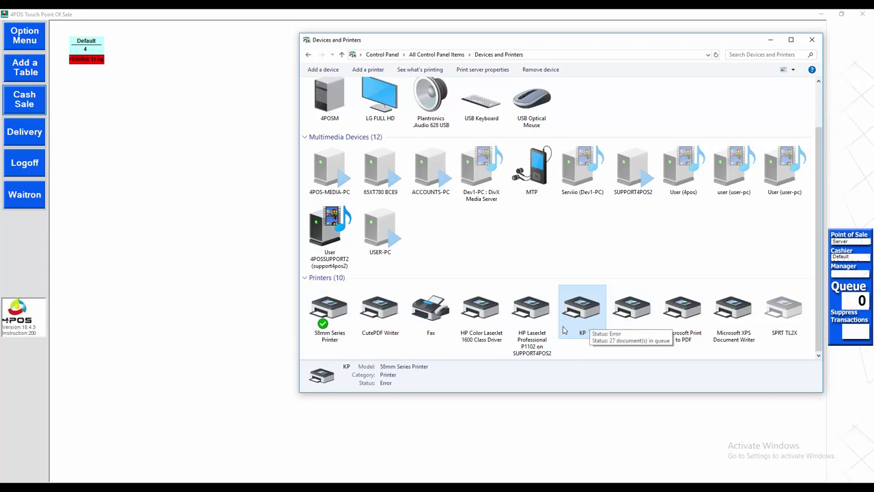
click(341, 317)
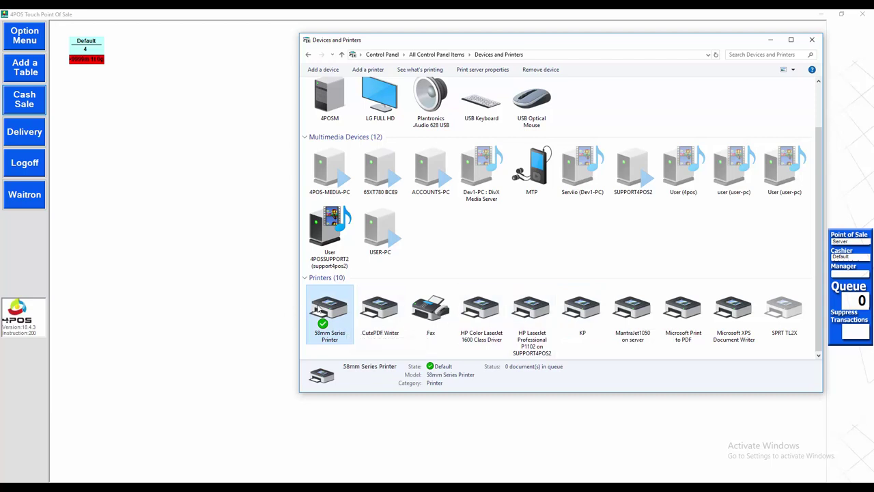
right_click(337, 313)
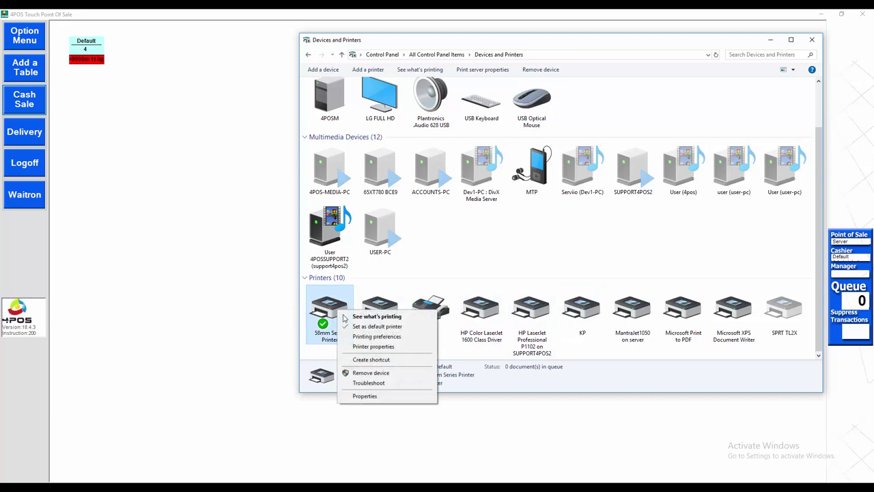
click(396, 347)
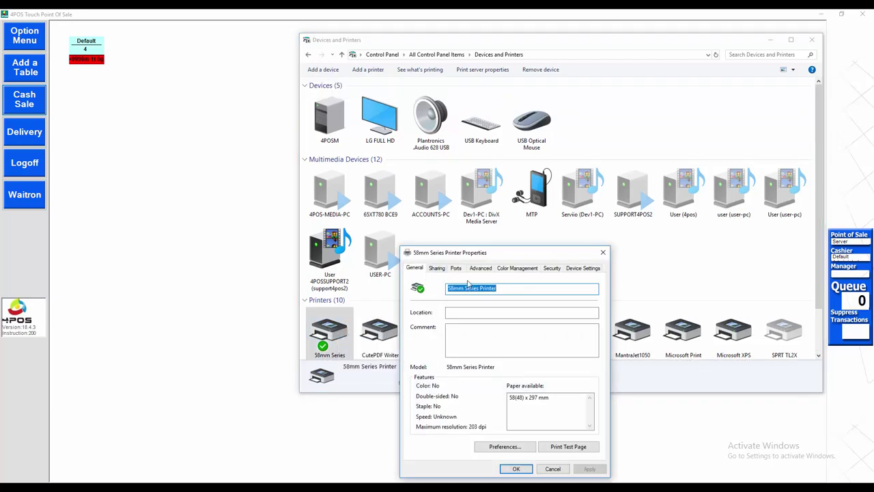
drag(502, 288, 446, 289)
click(552, 469)
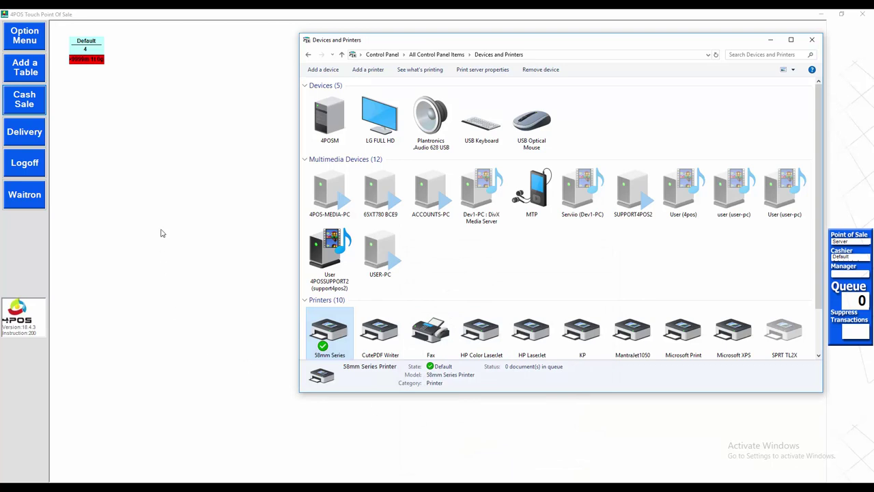
Close Devices and Printers and set the POS receipt printer to 58mm Series Printer in the 4POS computer parameters
key(alt+F4)
click(25, 35)
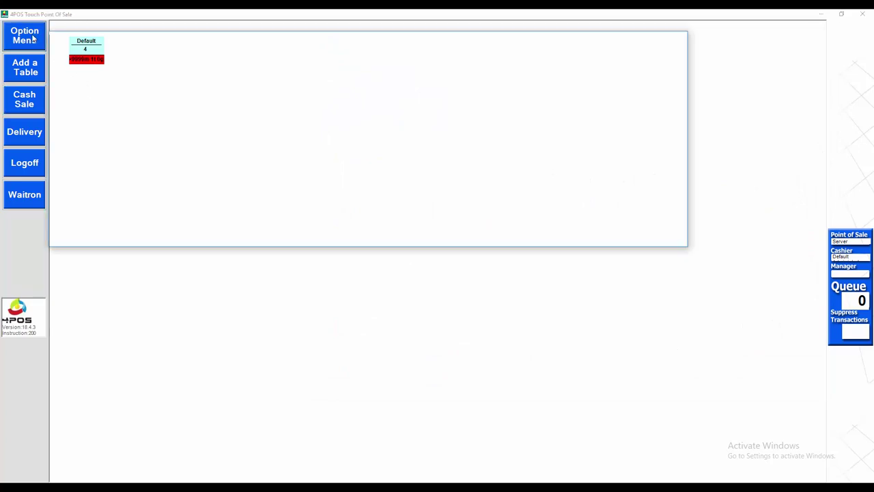
click(335, 100)
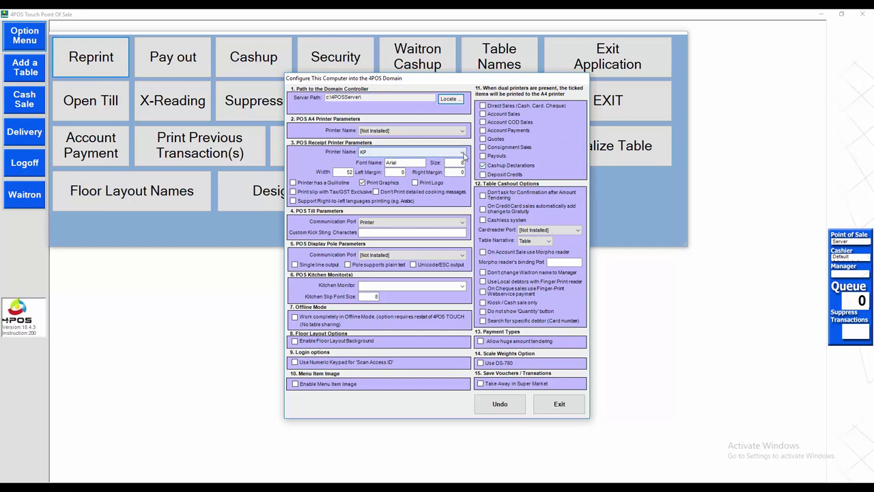
click(463, 152)
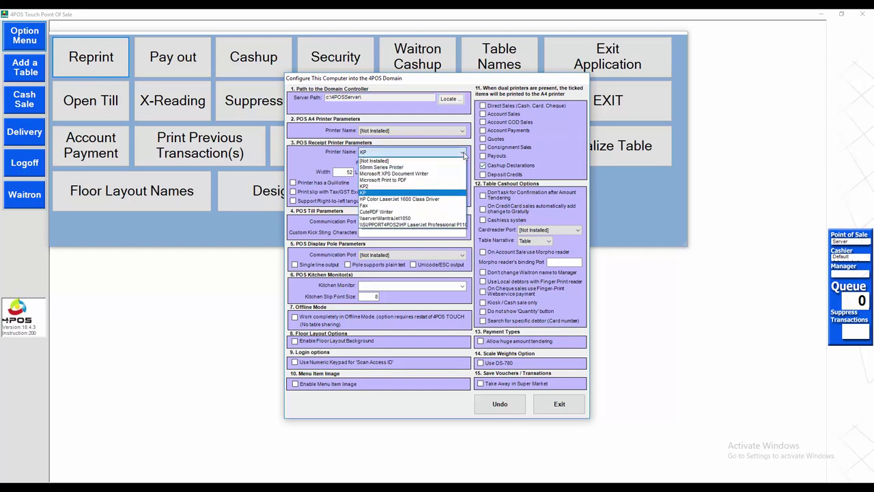
click(384, 168)
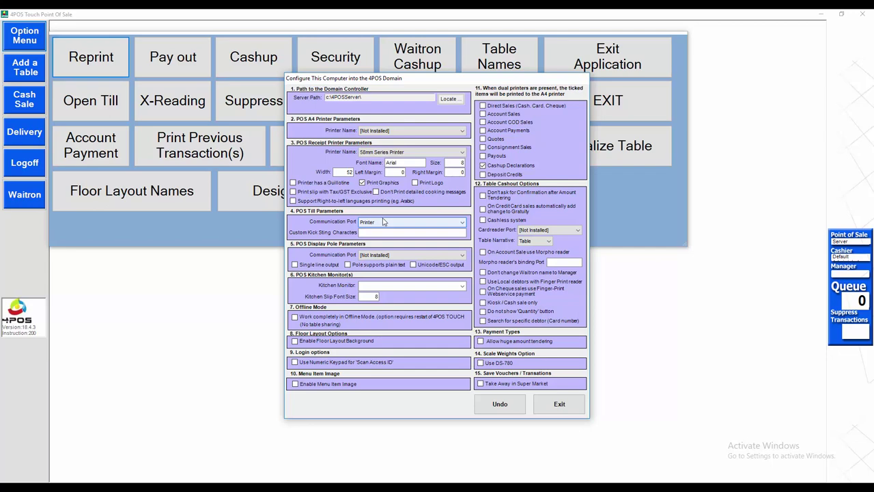
click(563, 406)
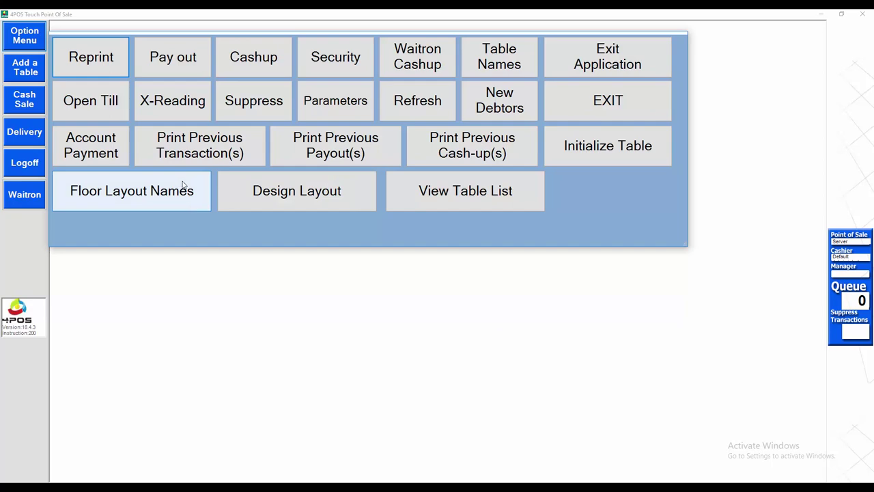
Reopen the computer parameters and clear Cashup Declarations from the items printed to the A4 printer
click(278, 243)
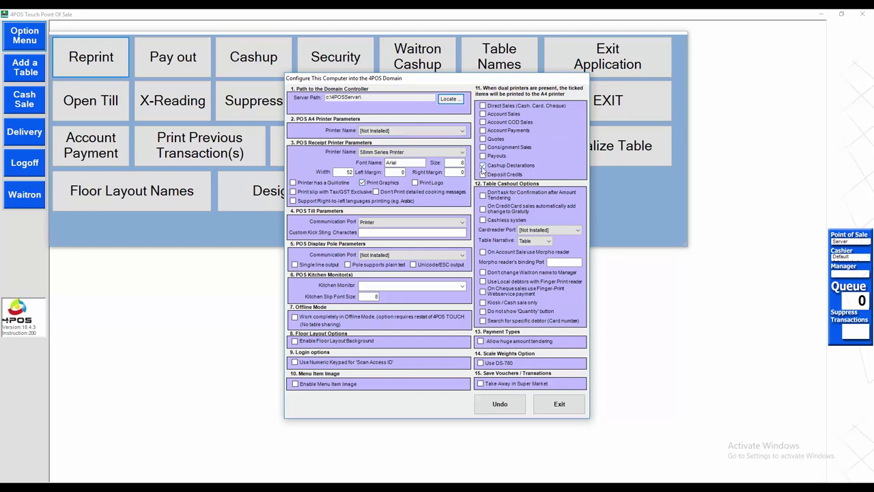
click(482, 167)
click(550, 404)
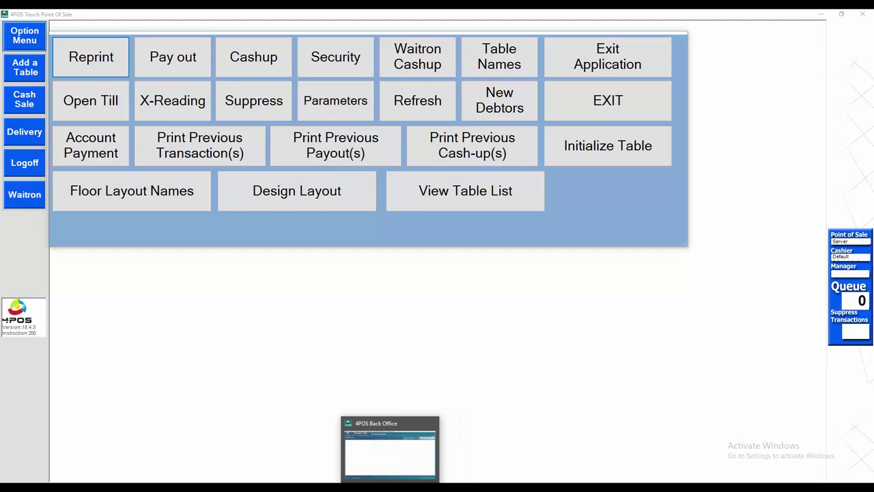
Switch to 4POS Back Office and open the stock item Pizza Large 3 Toppings for editing
click(390, 488)
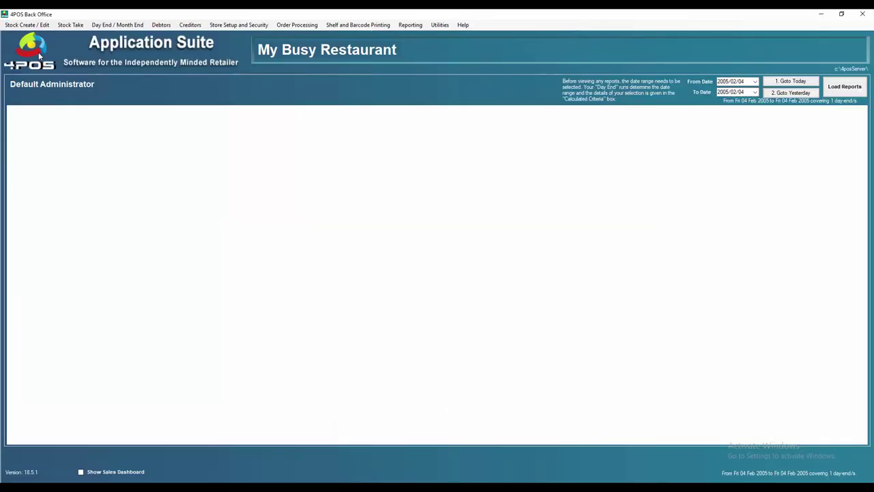
click(26, 25)
click(58, 46)
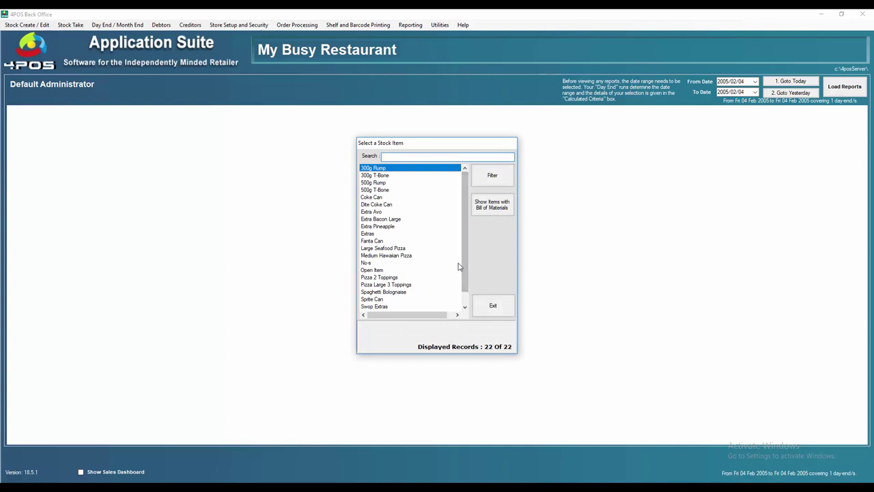
double_click(379, 284)
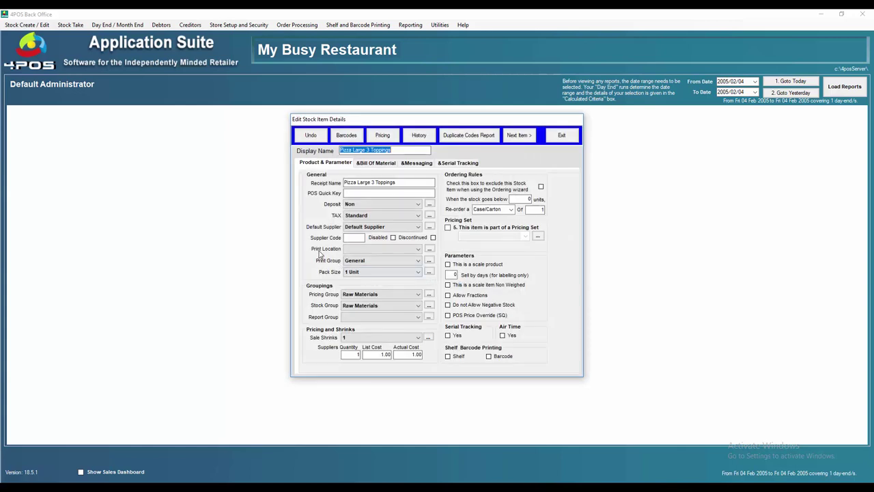
Check which printers are assigned to the KP print location and set the stock item's print location to KP
click(419, 250)
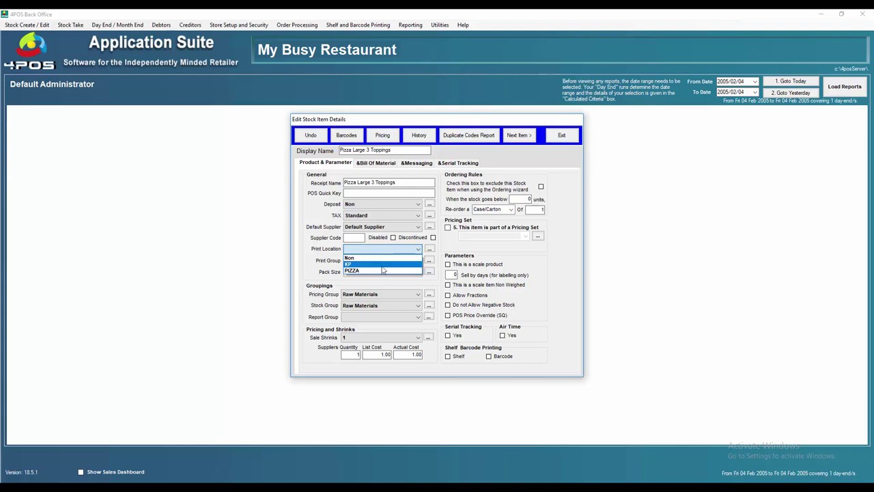
click(430, 250)
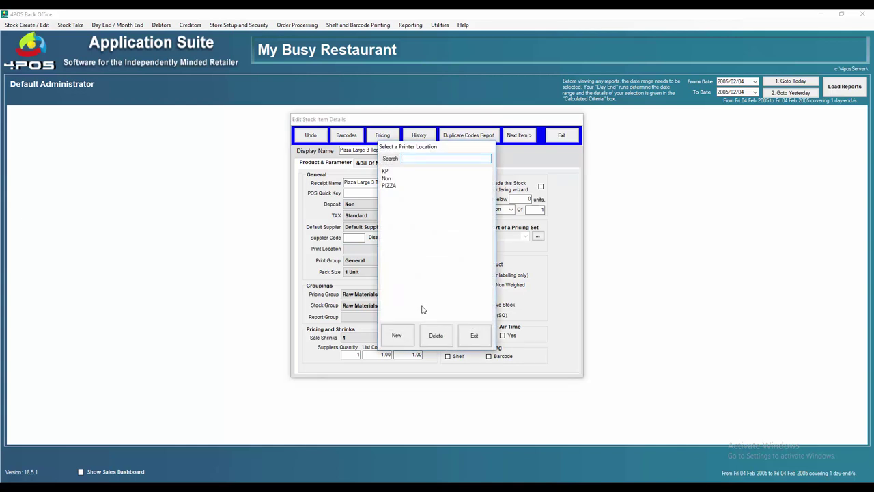
double_click(388, 171)
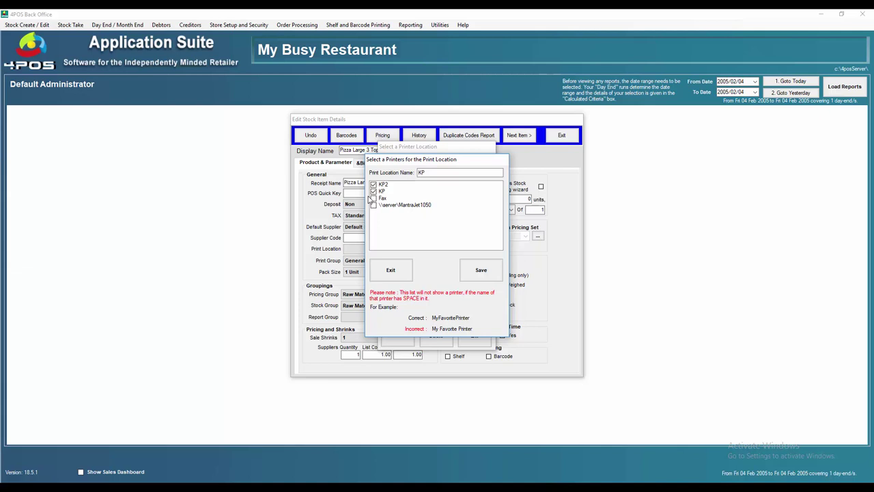
click(403, 272)
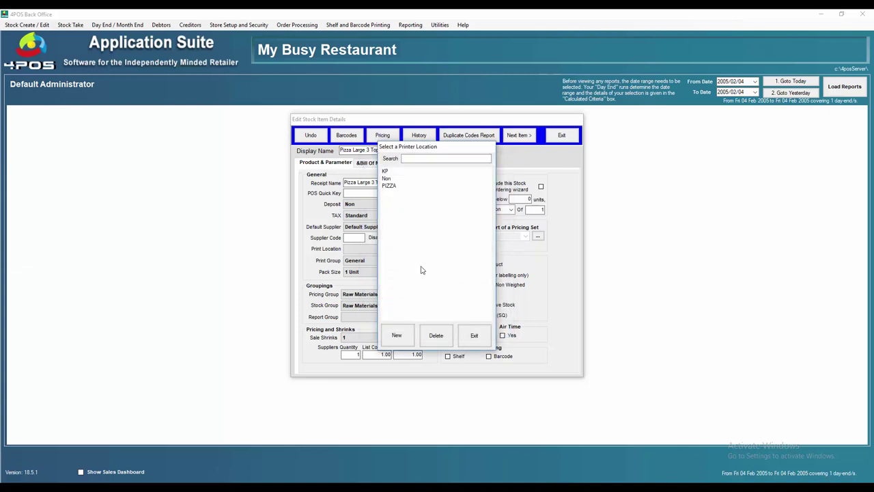
click(474, 335)
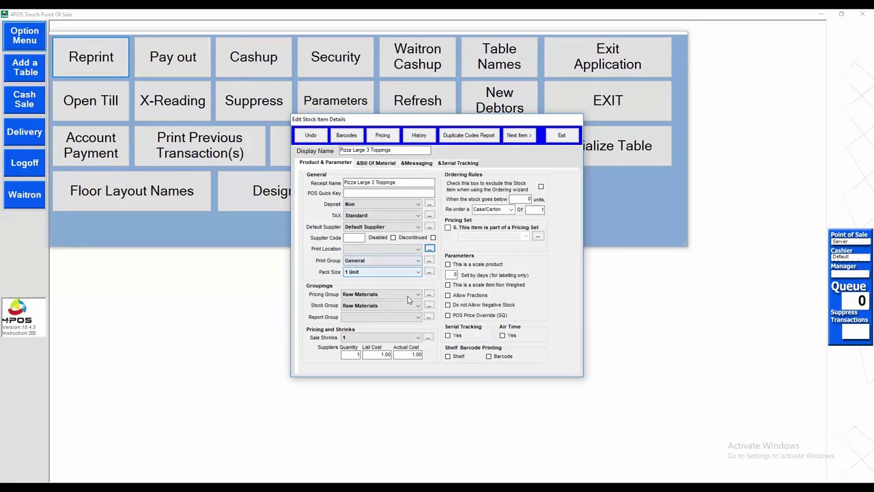
click(418, 252)
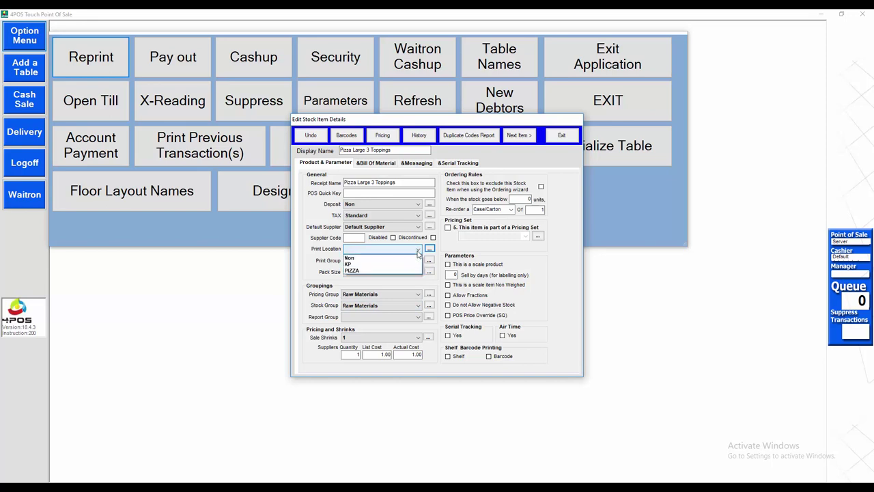
click(377, 270)
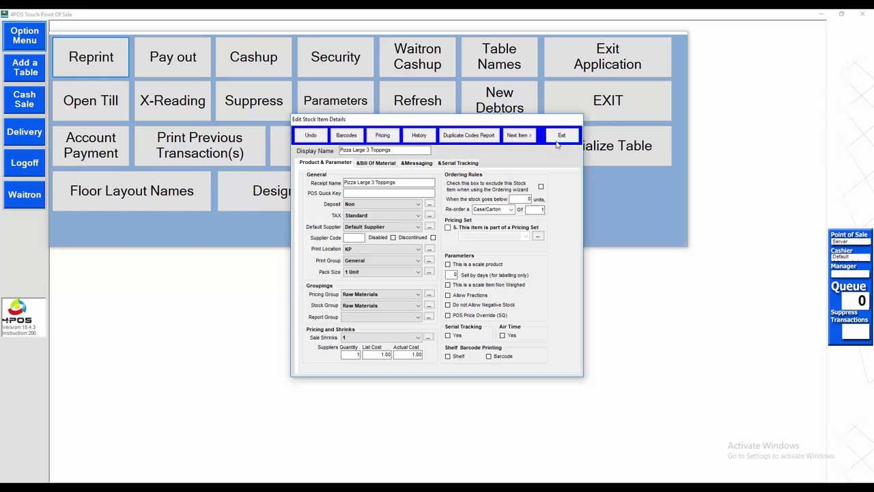
Examine which printers are assigned to the PIZZA print location, leaving its setup unsaved
click(421, 251)
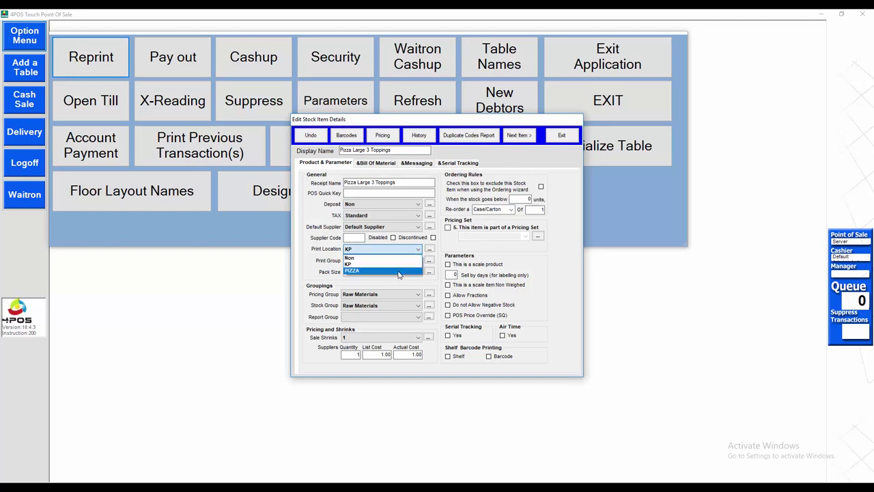
click(430, 251)
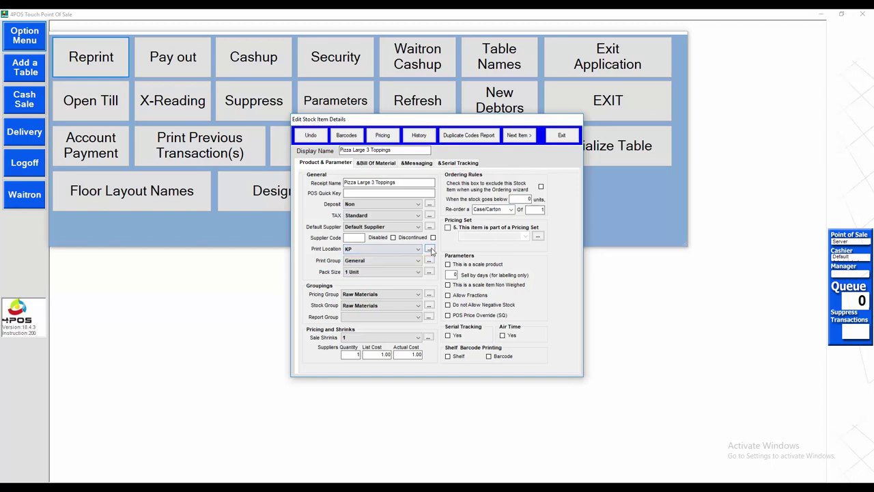
click(430, 251)
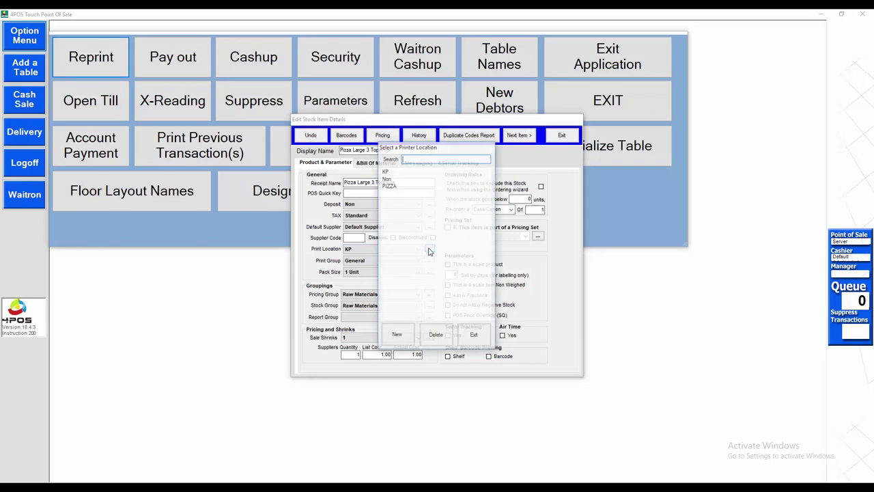
click(391, 186)
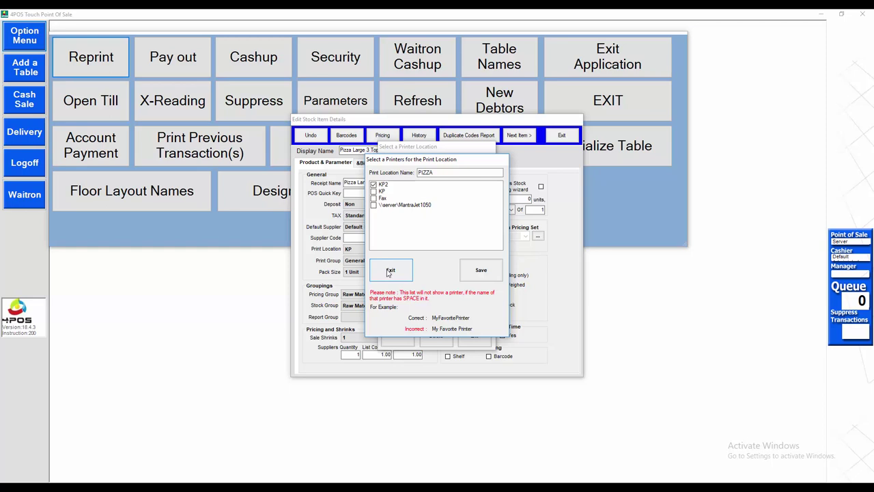
click(390, 273)
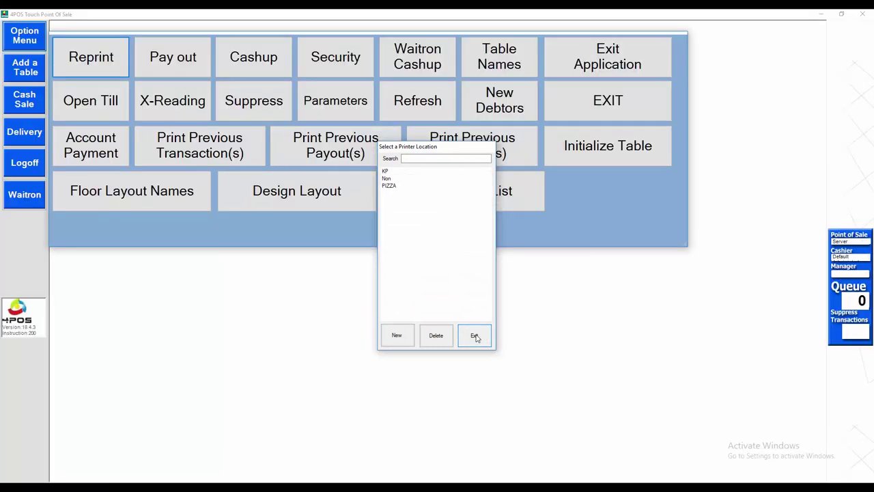
click(476, 338)
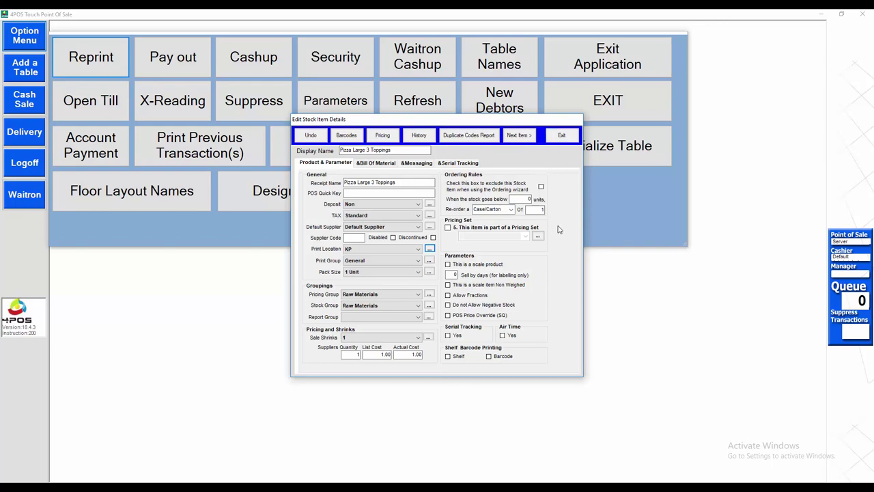
Close the stock item and switch to 4POS Touch Point Of Sale to start a new cash sale
click(564, 139)
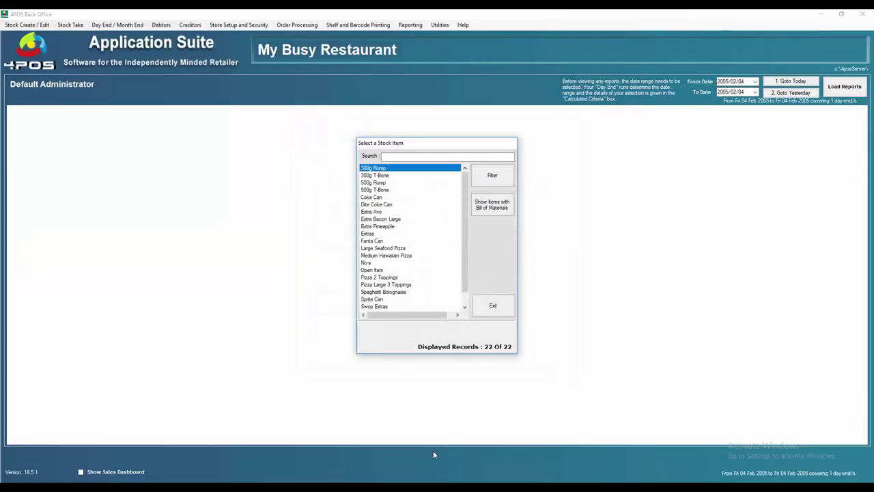
mouse_move(434, 486)
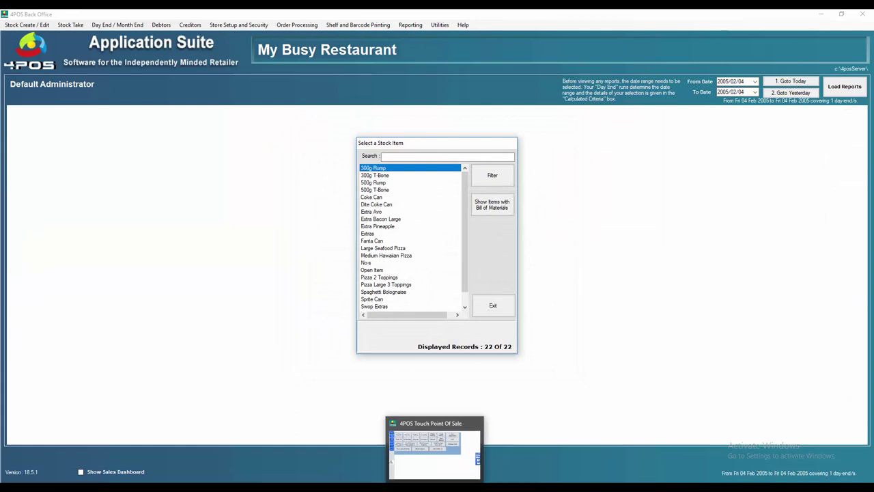
click(437, 454)
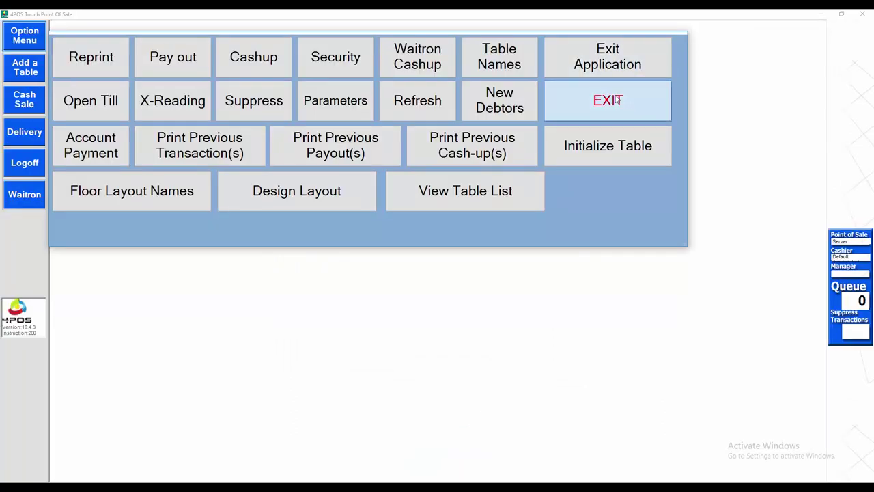
click(618, 99)
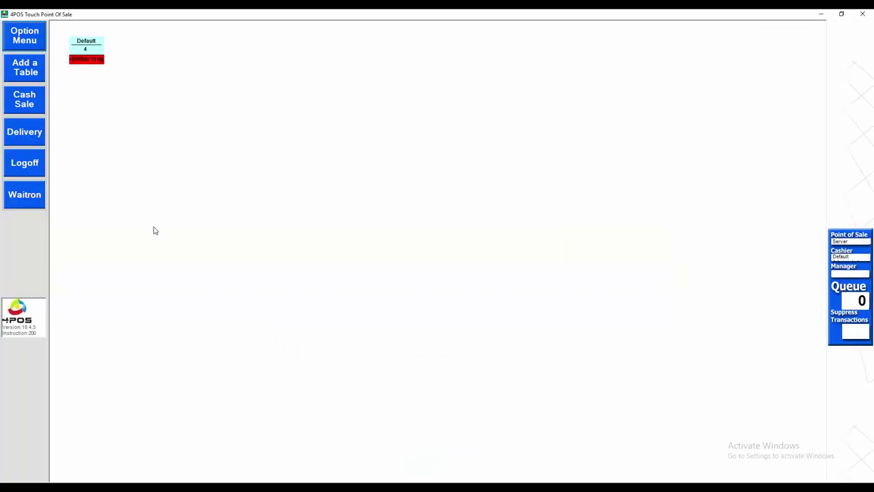
click(30, 104)
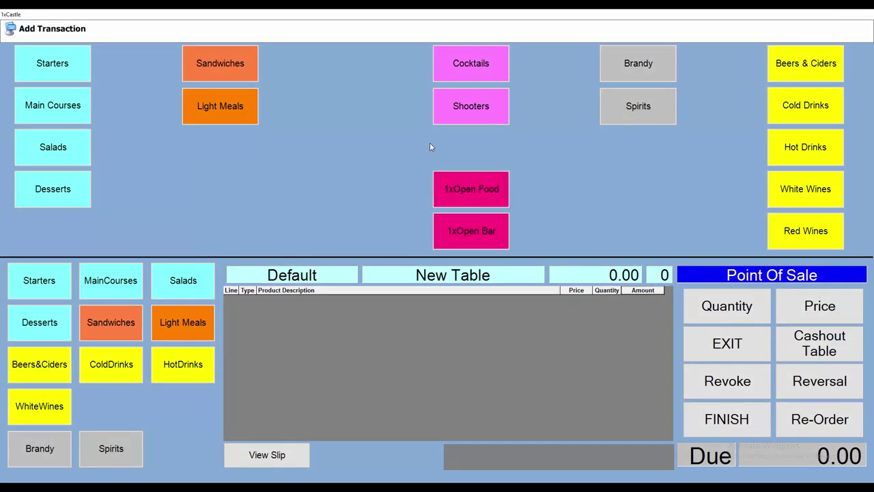
Add one Large Seafood Pizza from Main Courses and Swop Extras with No Calamari and Swop Prawns to the cash sale
click(31, 102)
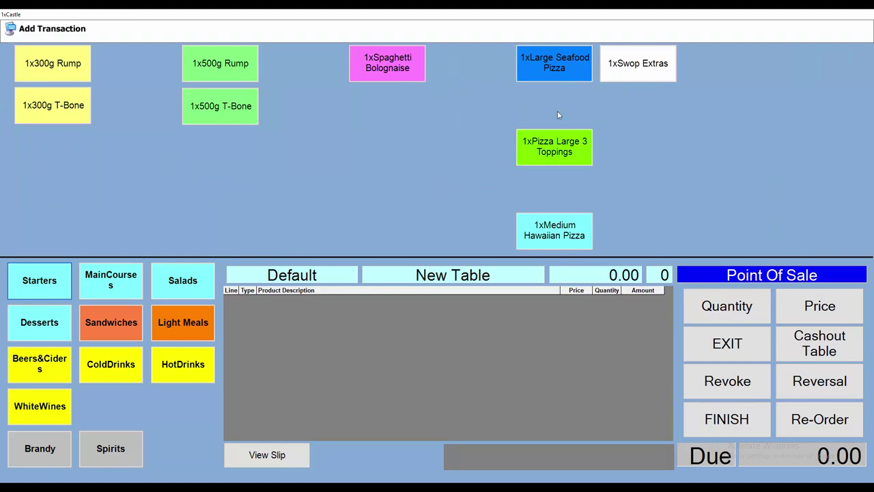
click(540, 65)
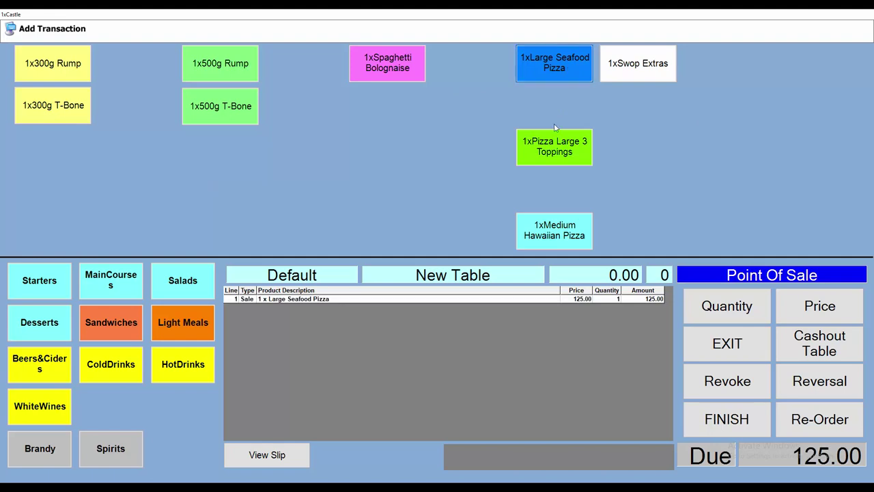
click(653, 75)
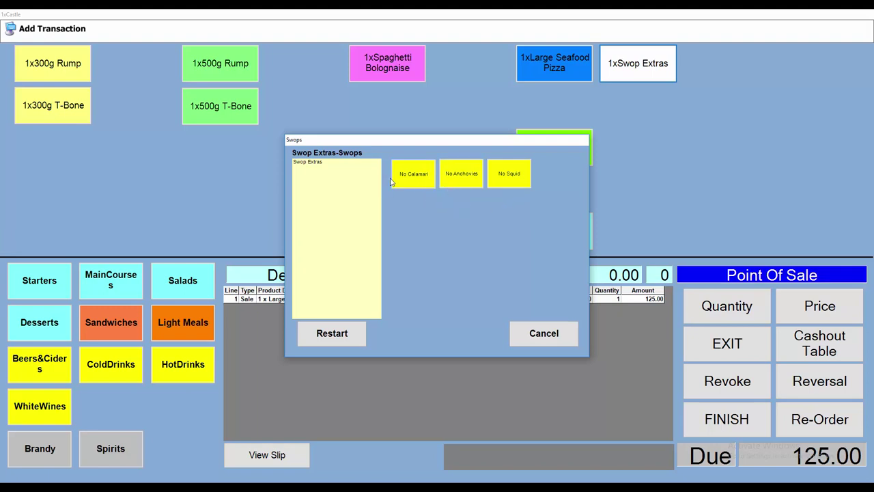
click(415, 175)
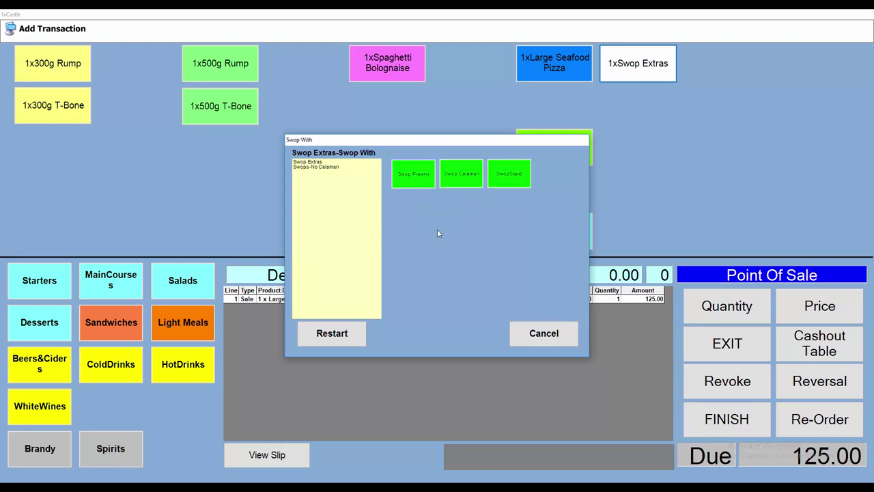
click(412, 178)
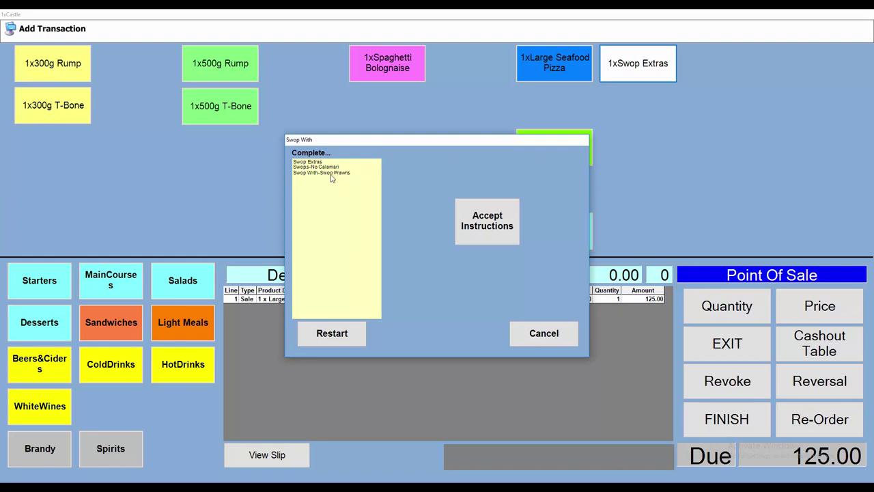
click(501, 232)
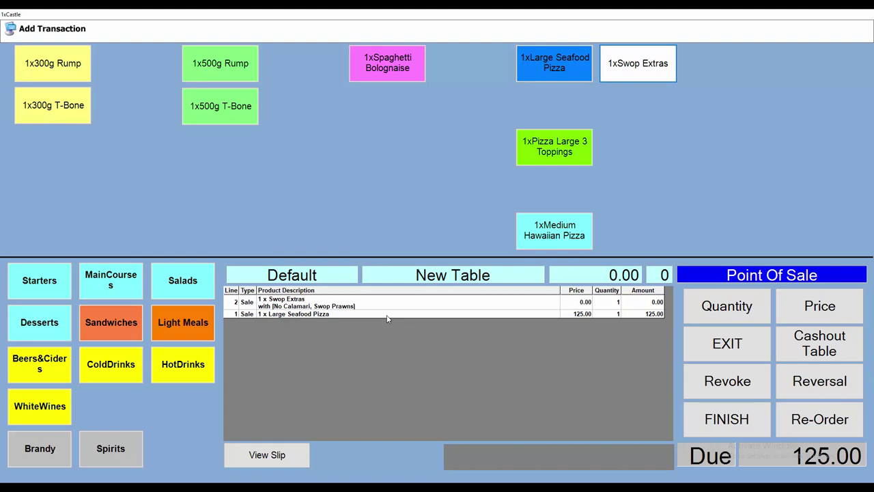
Leave the cash sale without finishing it, switch to 4POS Back Office and close the stock item selection there
click(727, 345)
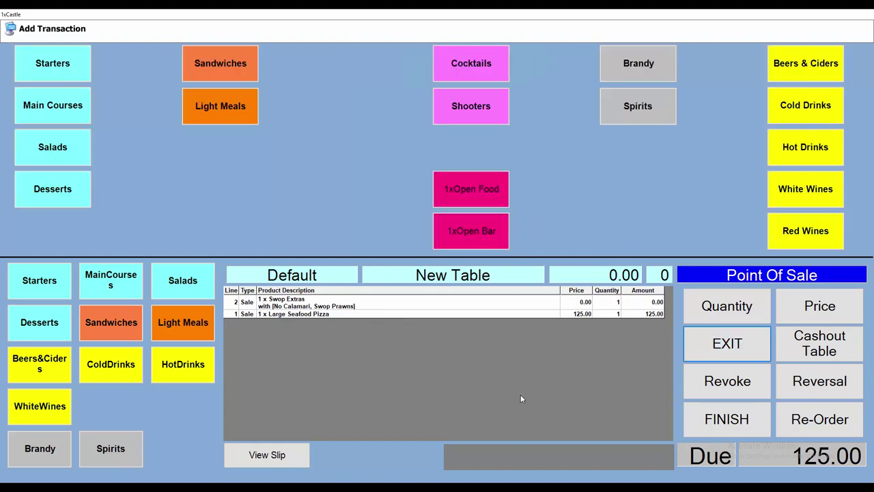
click(729, 354)
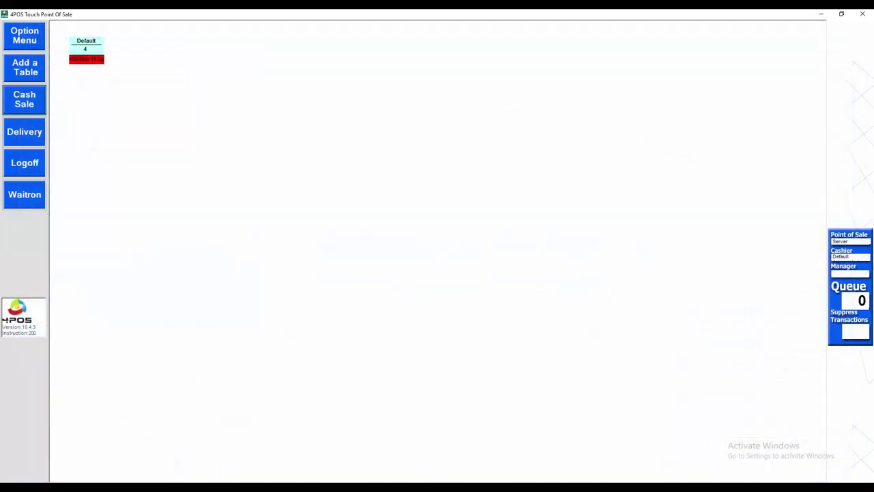
mouse_move(390, 488)
click(418, 437)
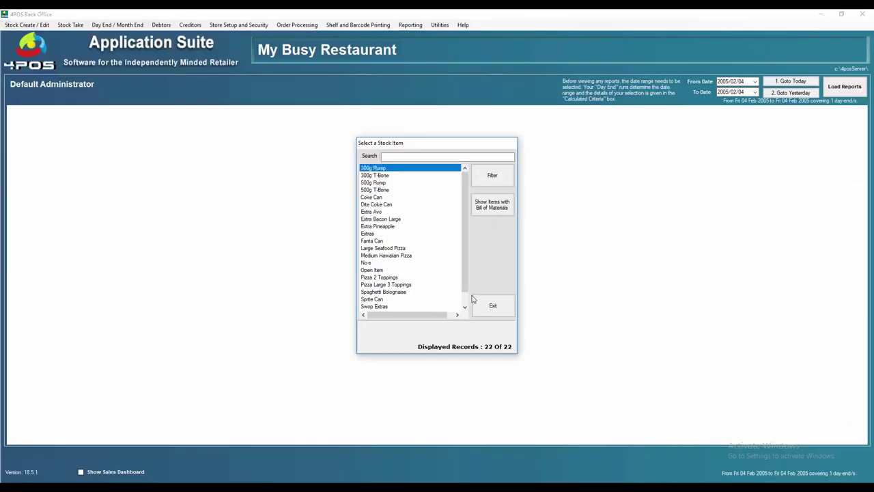
click(503, 312)
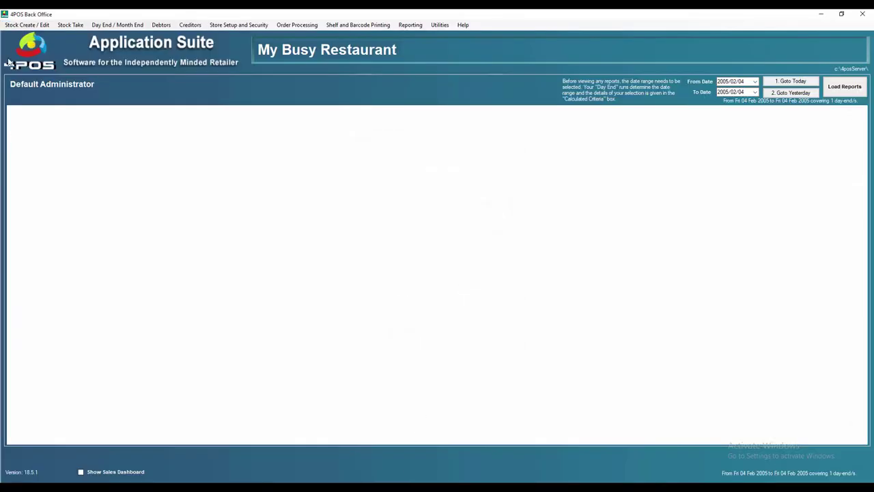
Open the stock item Large Seafood Pizza for editing to check its details and messaging, and close it without changes
click(14, 25)
click(51, 46)
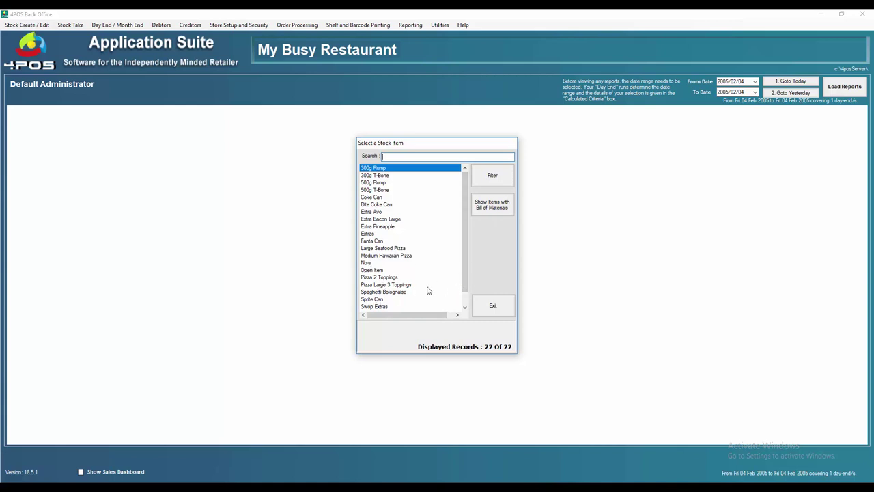
double_click(384, 248)
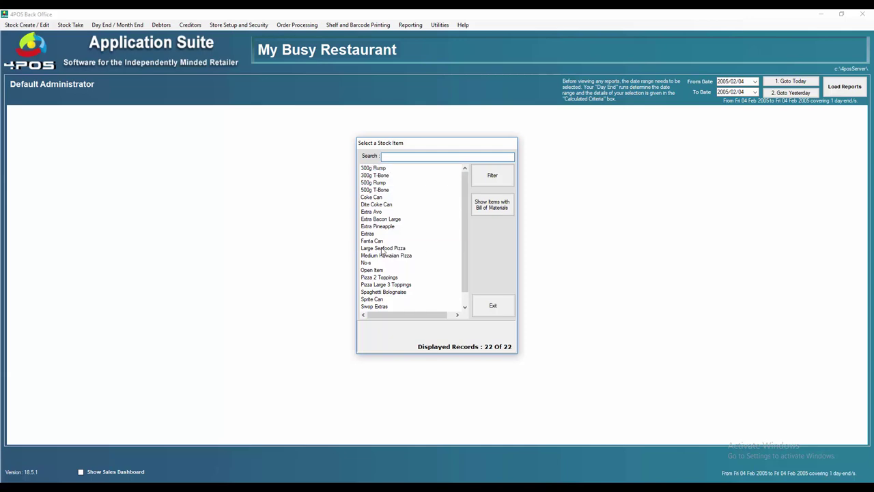
click(424, 163)
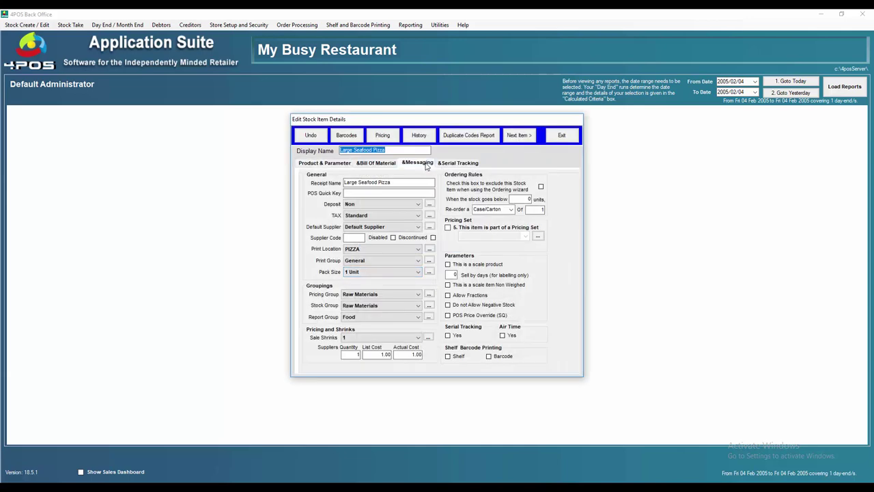
click(560, 134)
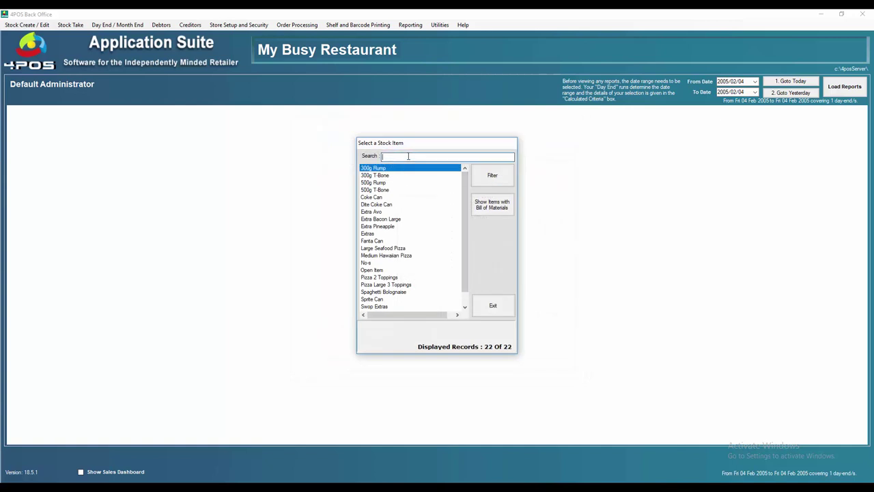
Search the stock items for swop, open Swop Extras and examine the options under its allocated Swops and Swop With messages
text(swop)
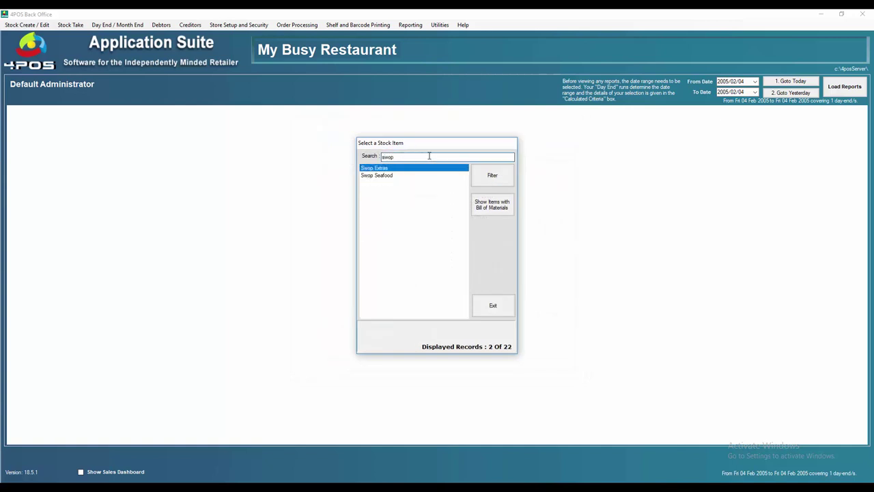
double_click(377, 169)
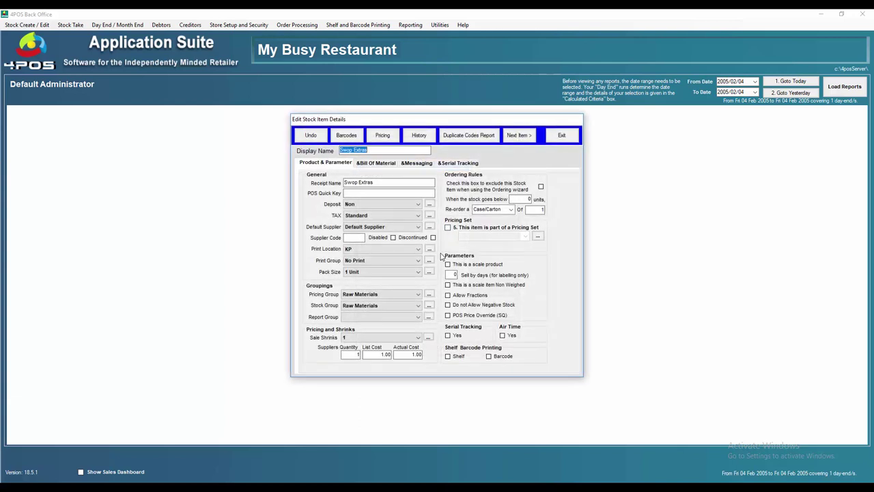
click(417, 163)
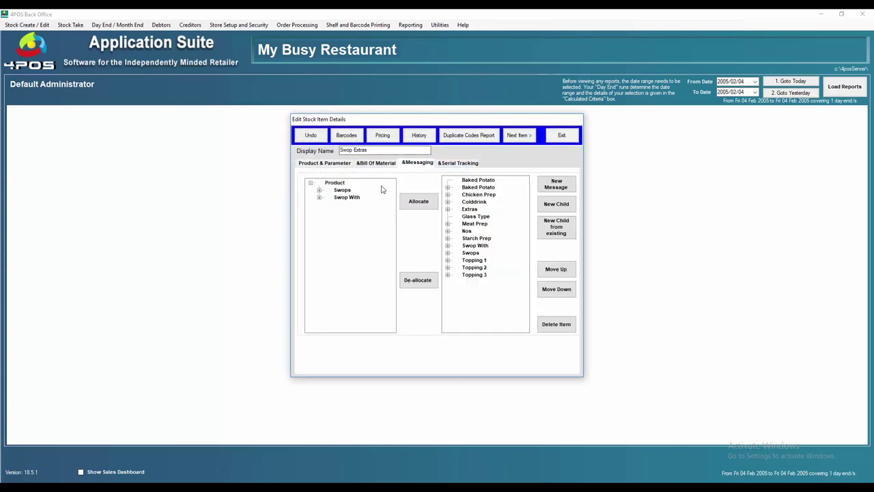
click(319, 191)
click(319, 219)
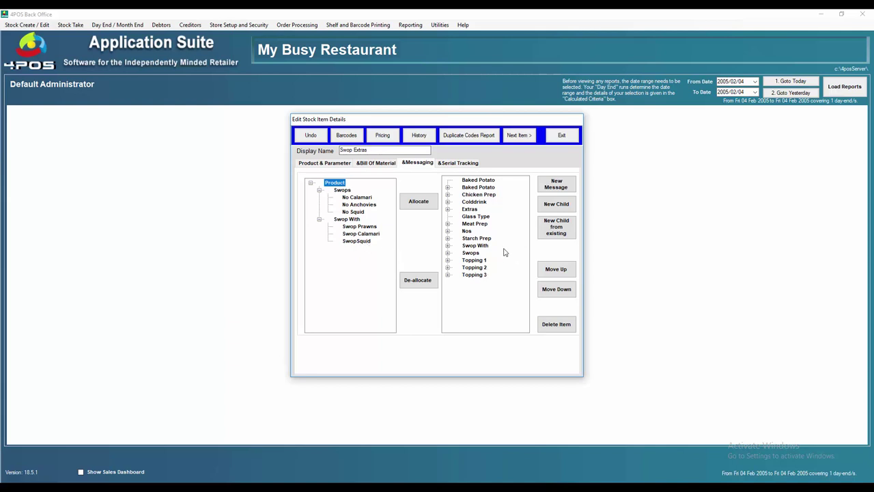
Examine the options under the available messages Swop With, Topping 1, Topping 2 and Topping 3, and close Swop Extras
click(447, 246)
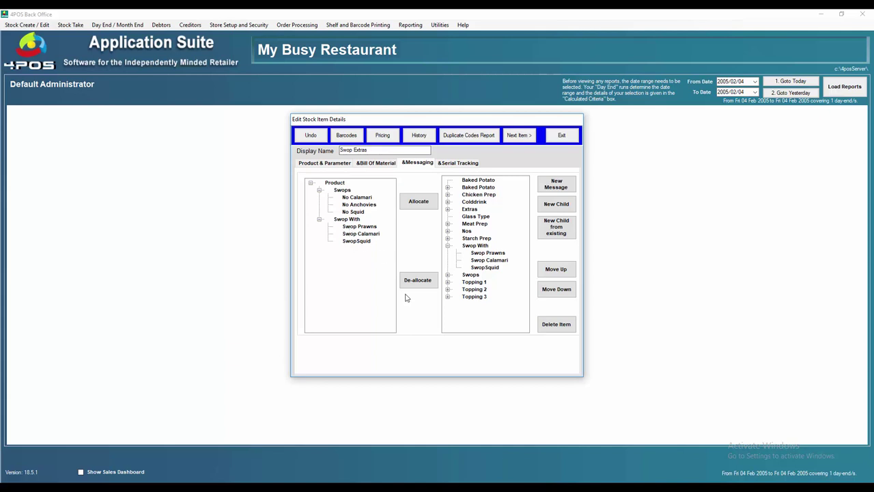
click(448, 282)
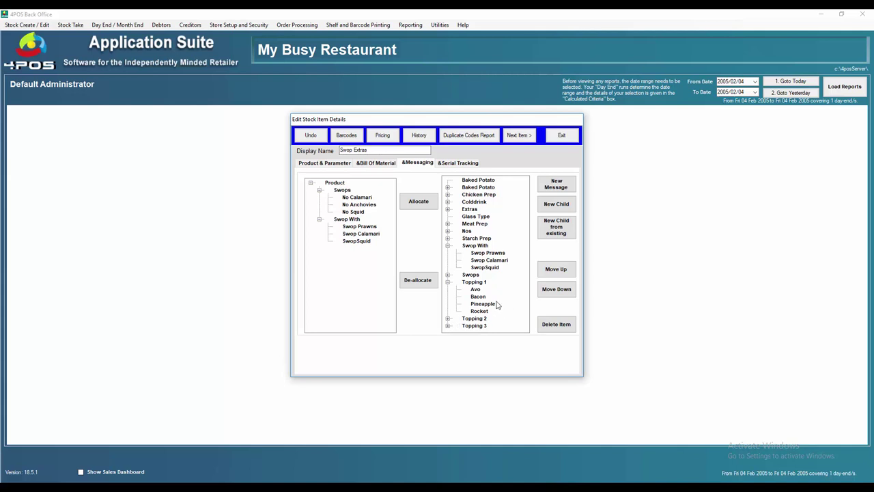
click(448, 319)
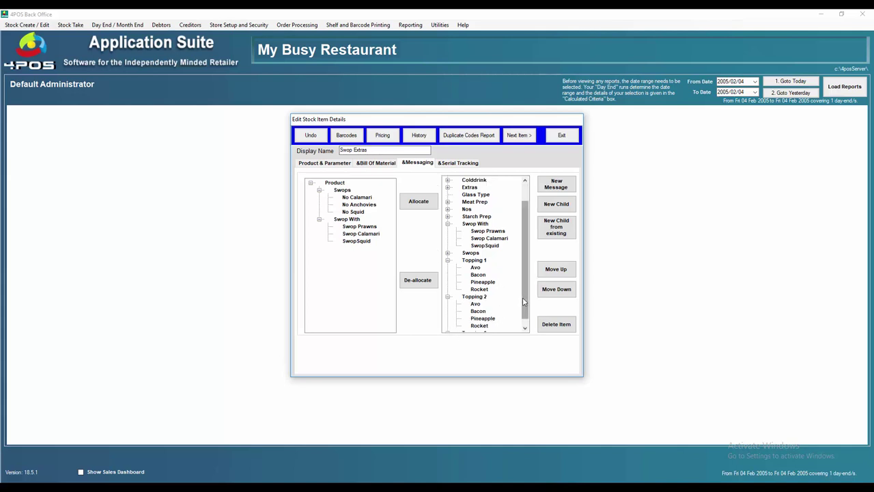
click(448, 329)
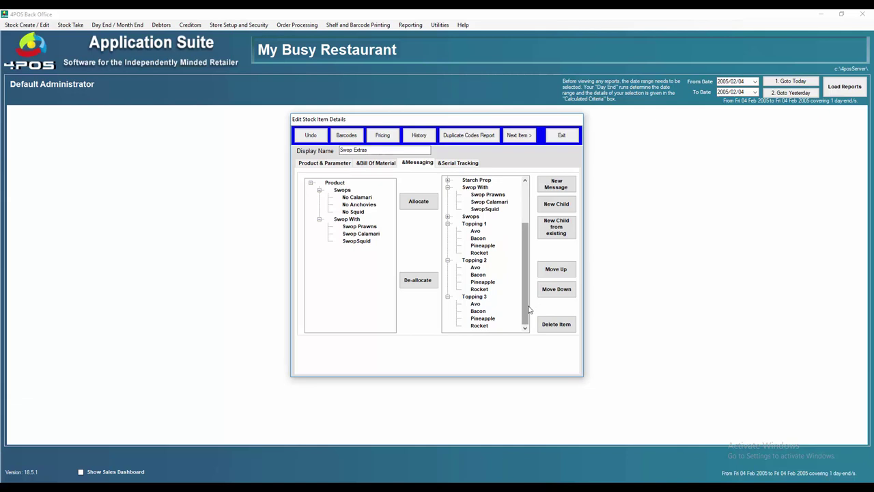
click(561, 135)
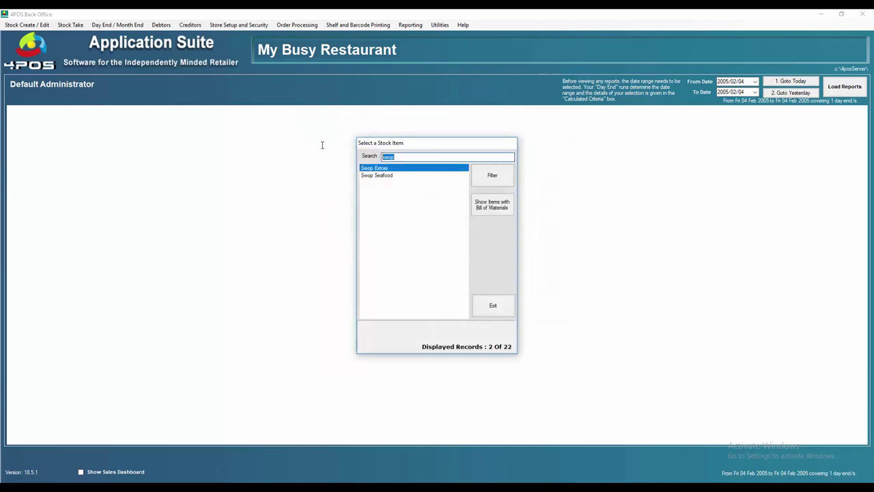
Search for 3 top, open the stock item Pizza Large 3 Toppings and examine the options under its three allocated topping messages
text(3 top)
click(384, 170)
double_click(384, 170)
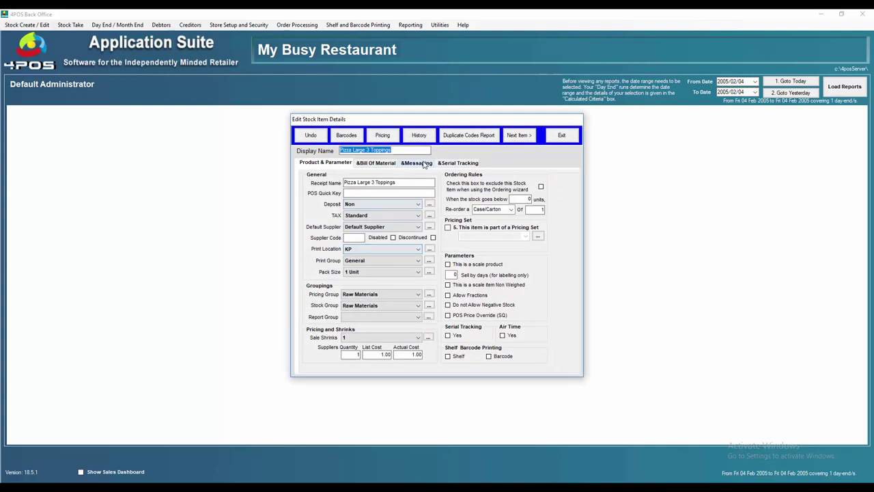
click(417, 162)
click(319, 190)
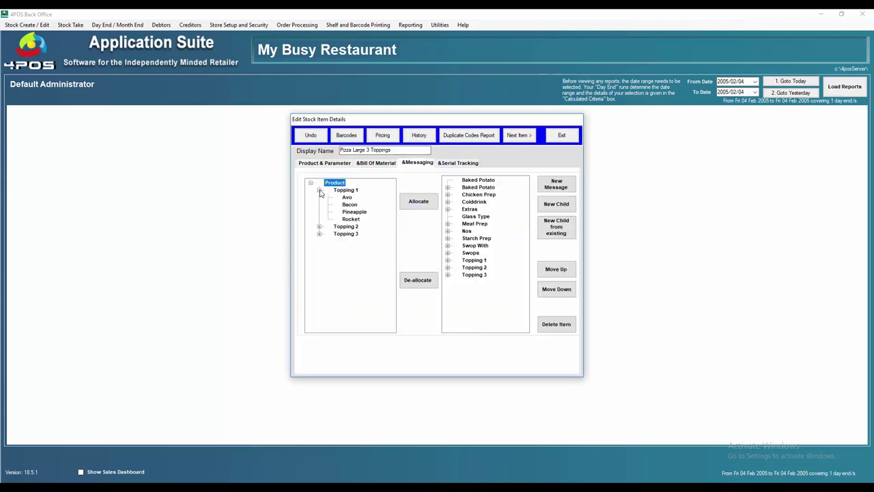
click(318, 226)
click(319, 263)
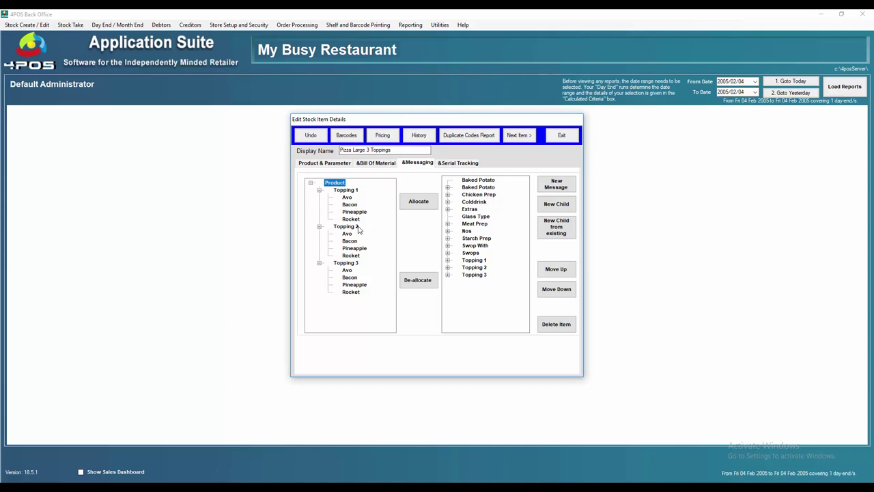
click(351, 150)
click(409, 151)
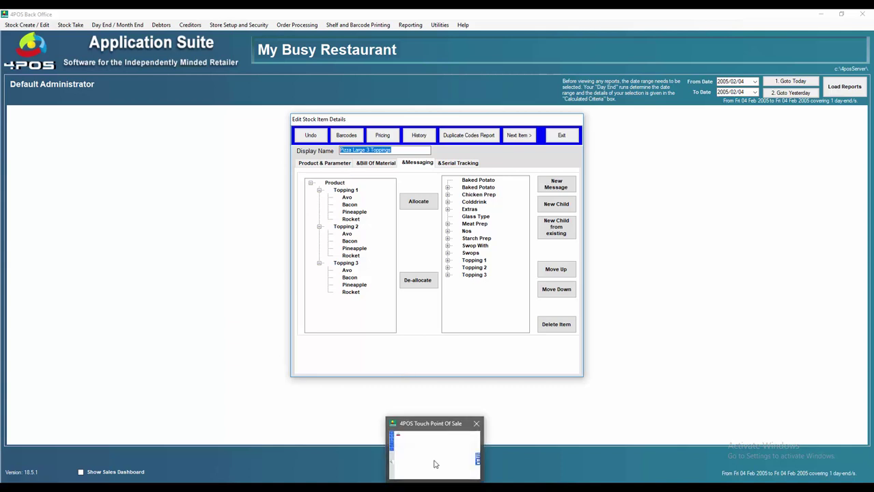
Switch to 4POS Touch Point Of Sale, start a new cash sale and show the Main Courses items
click(433, 462)
click(34, 104)
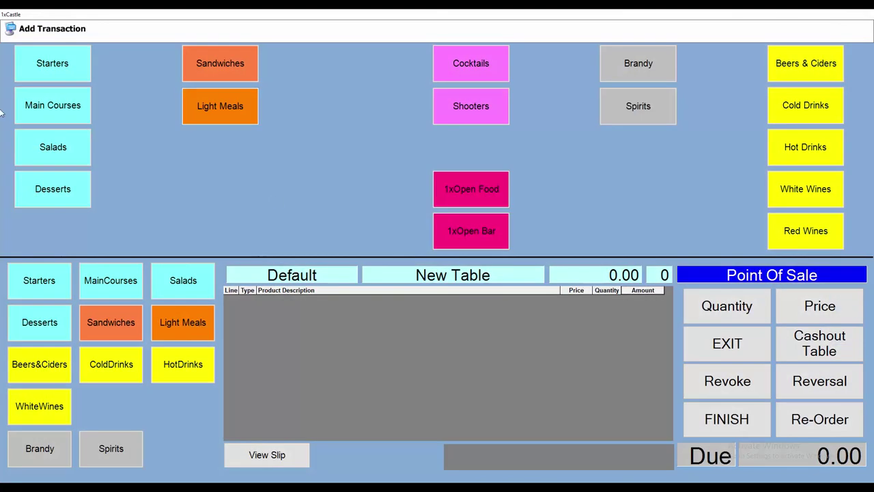
click(53, 109)
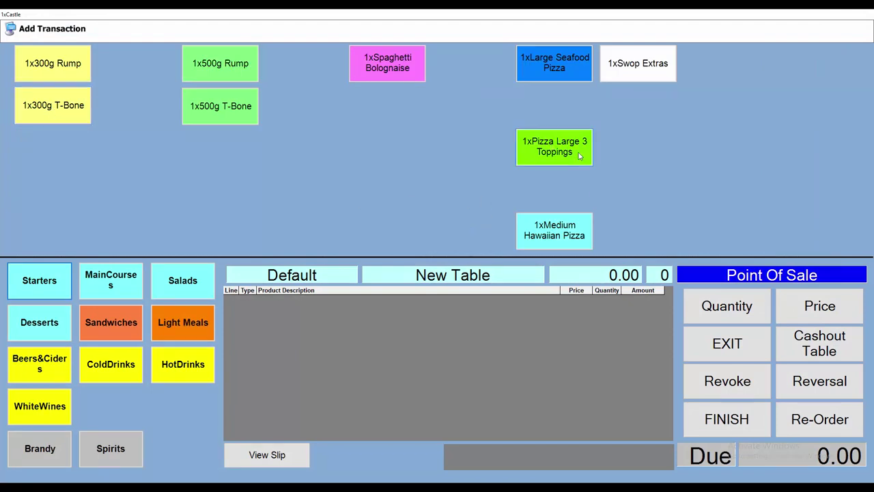
Add one Pizza Large 3 Toppings to the sale with the toppings Bacon, Pineapple and Avo
click(556, 148)
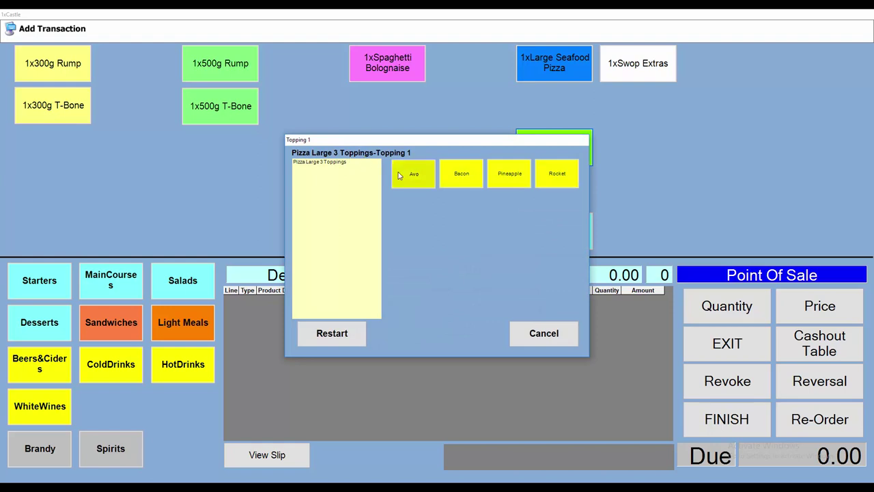
click(460, 179)
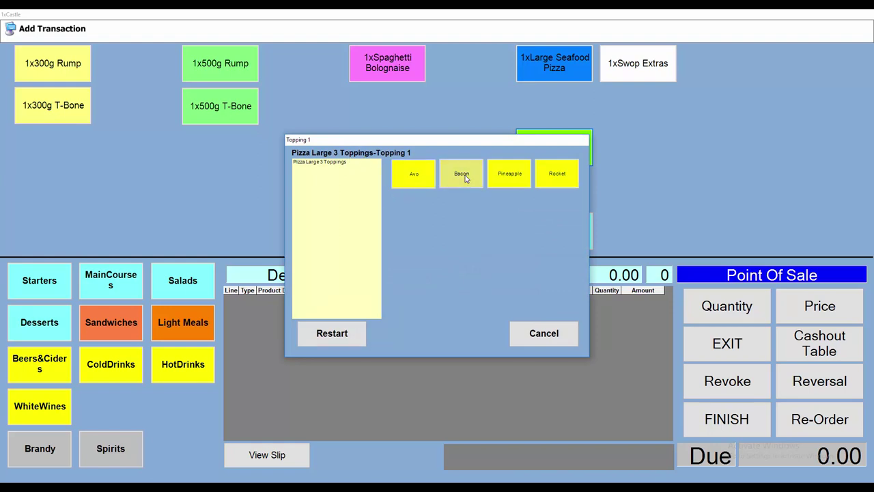
click(514, 178)
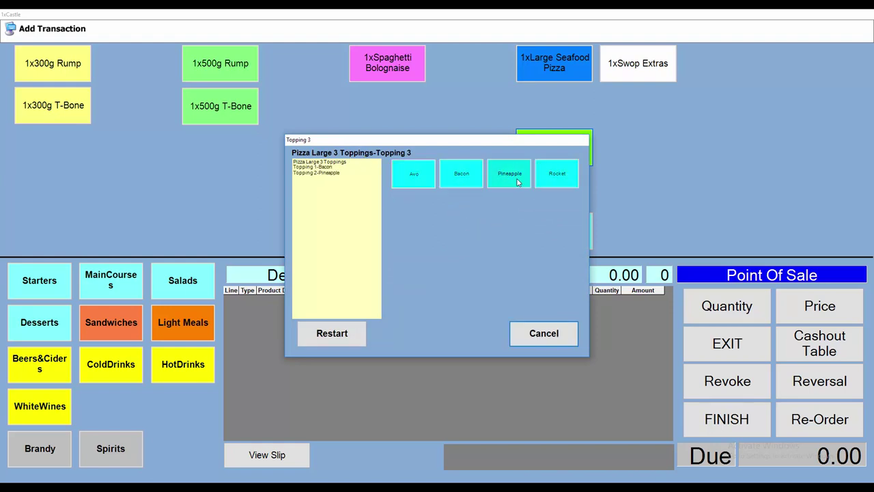
click(415, 176)
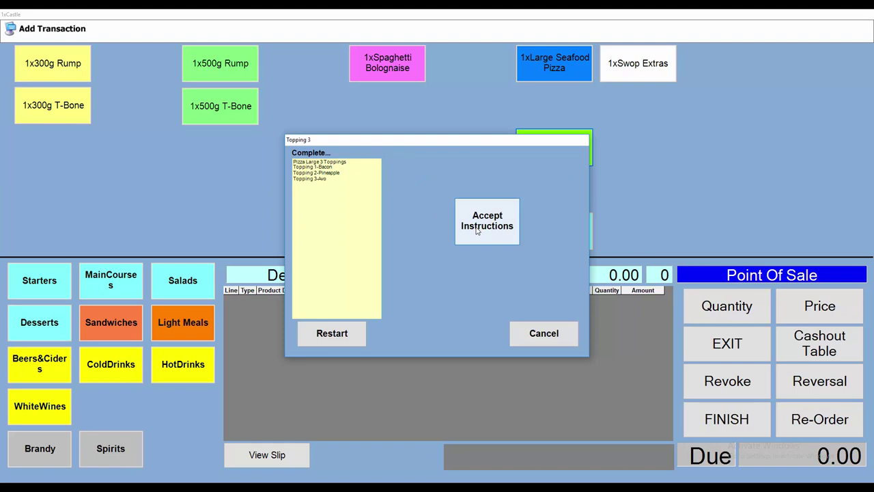
click(478, 232)
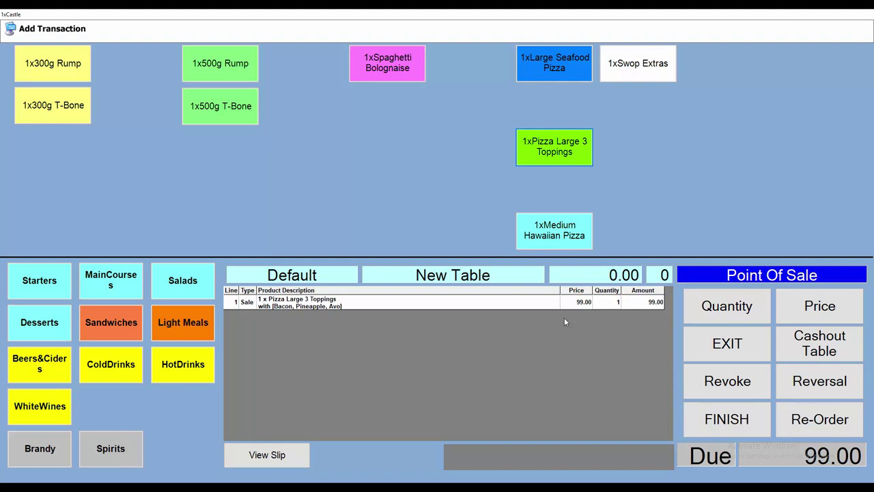
Add one Medium Hawaiian Pizza with a Coke Can as the cold drink to the sale and select its line
click(562, 234)
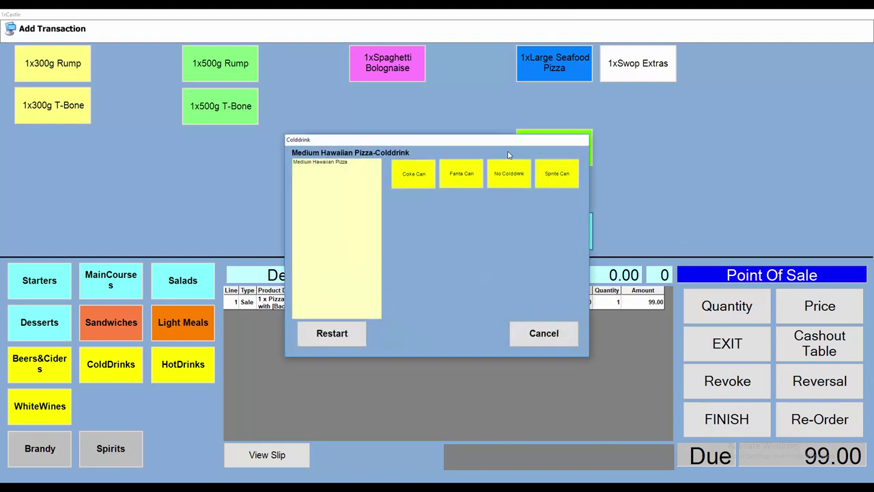
drag(503, 144, 328, 133)
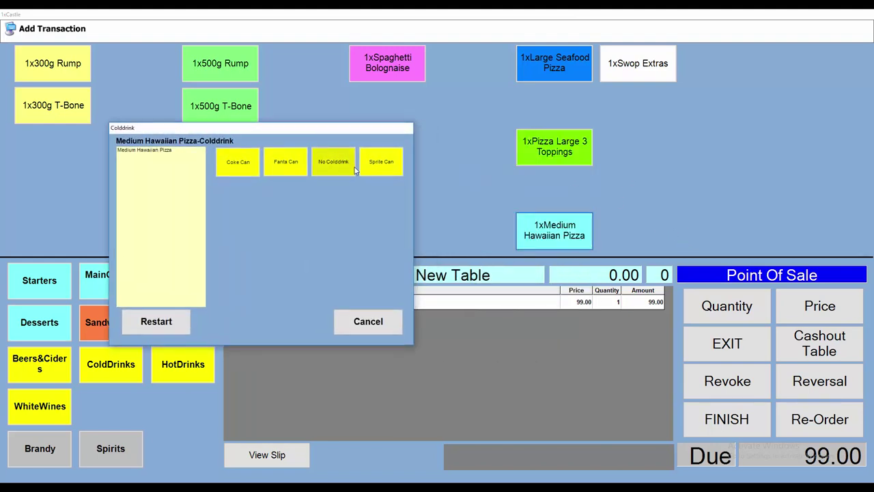
click(243, 168)
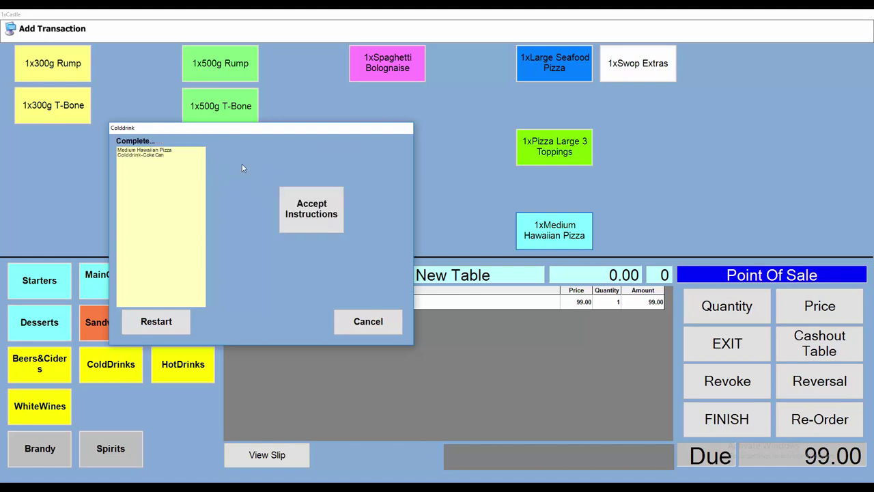
click(312, 214)
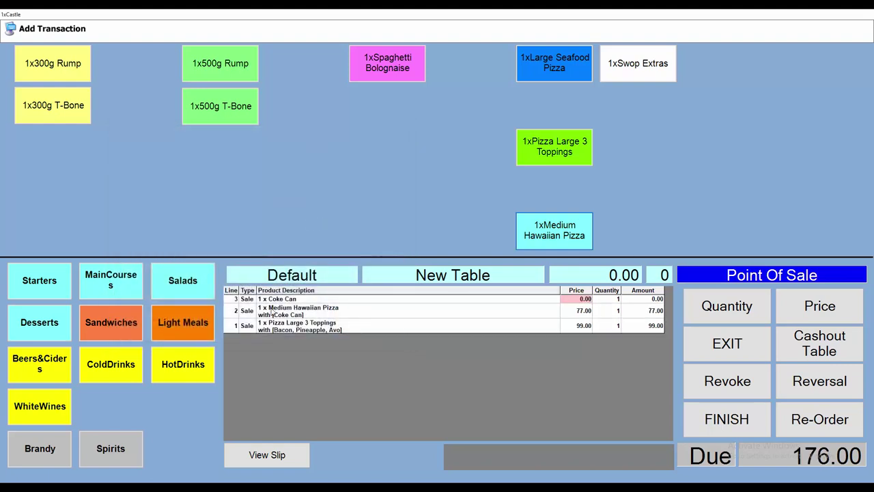
click(584, 313)
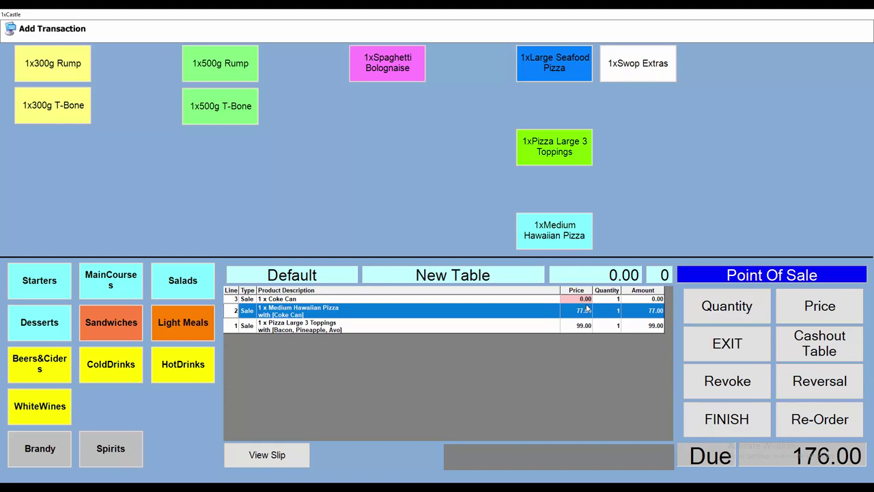
Add another Medium Hawaiian Pizza with a Fanta Can as the cold drink to the sale
click(564, 232)
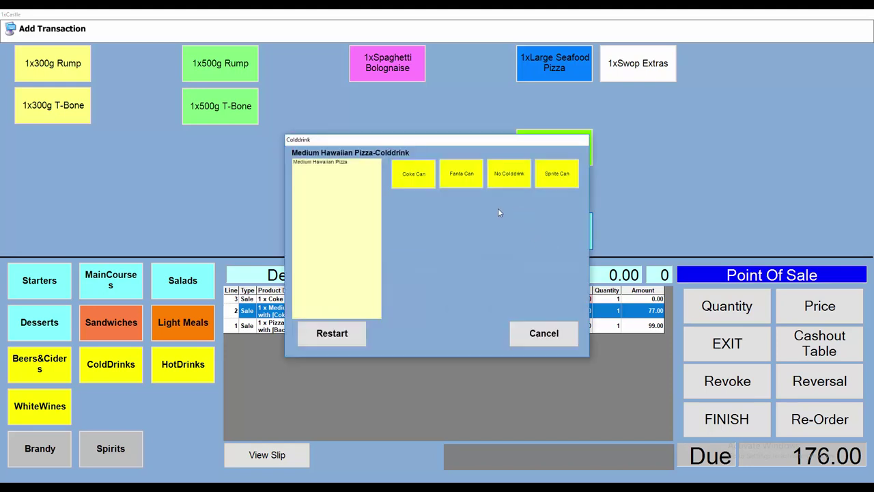
click(465, 180)
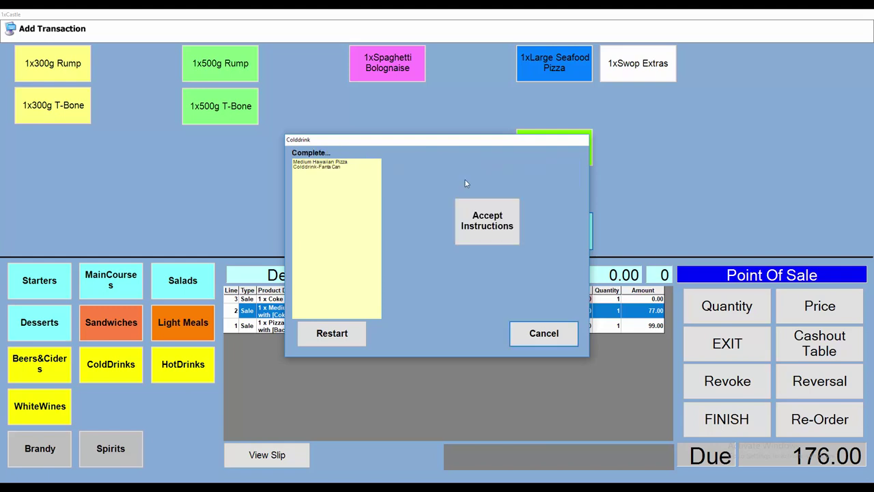
click(488, 233)
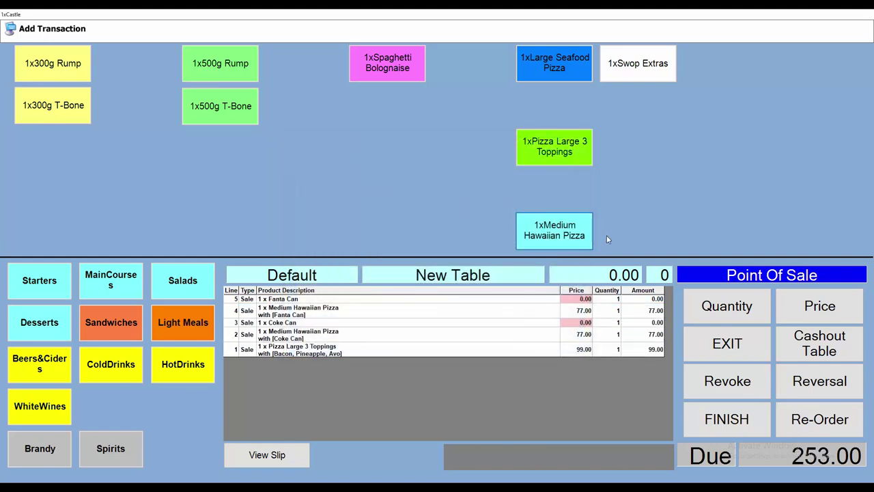
Add one more Medium Hawaiian Pizza with a Sprite Can as the cold drink and finish the sale
click(571, 245)
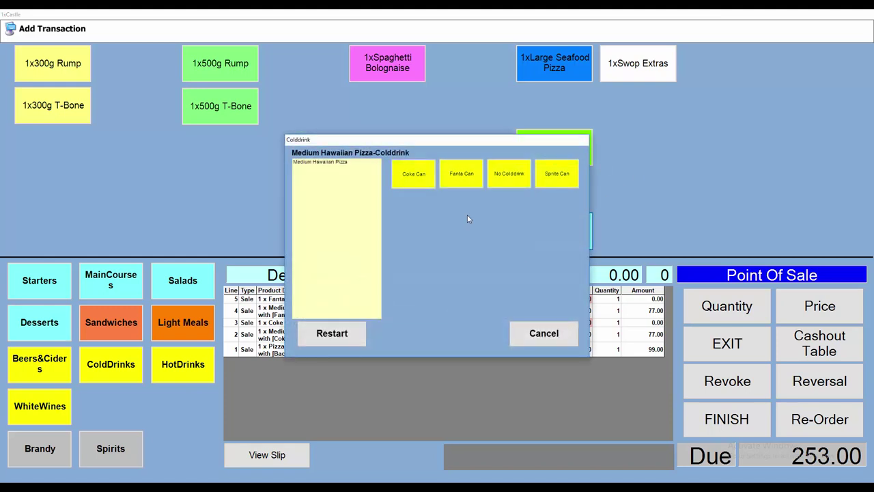
click(556, 177)
click(491, 230)
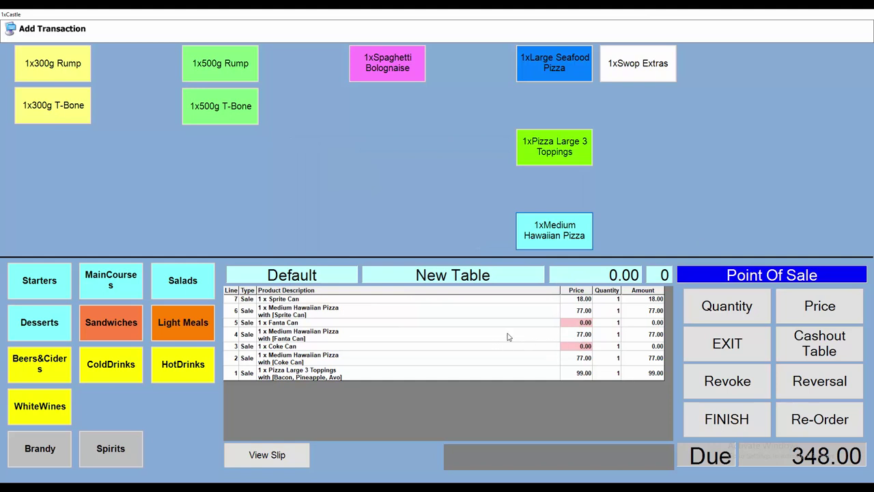
click(308, 314)
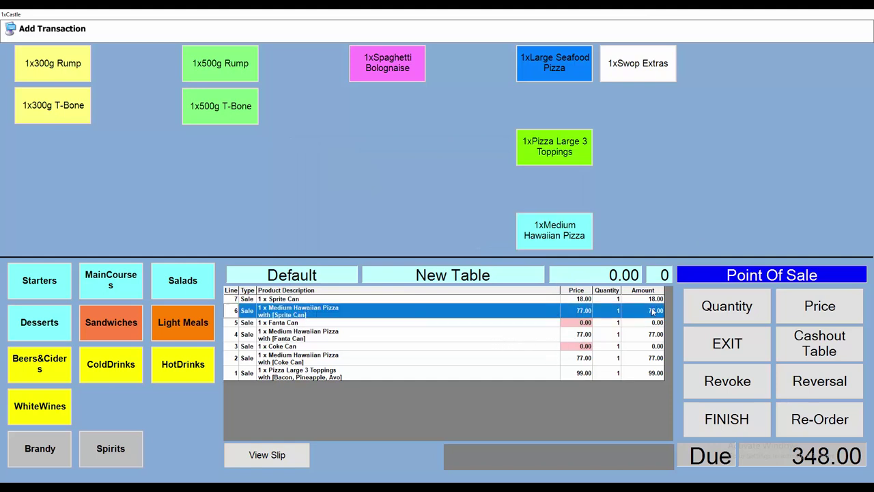
click(581, 300)
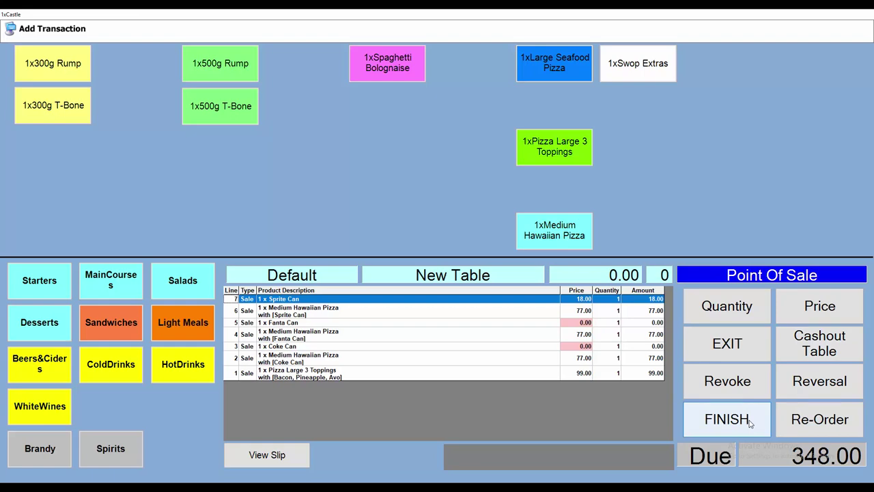
click(722, 418)
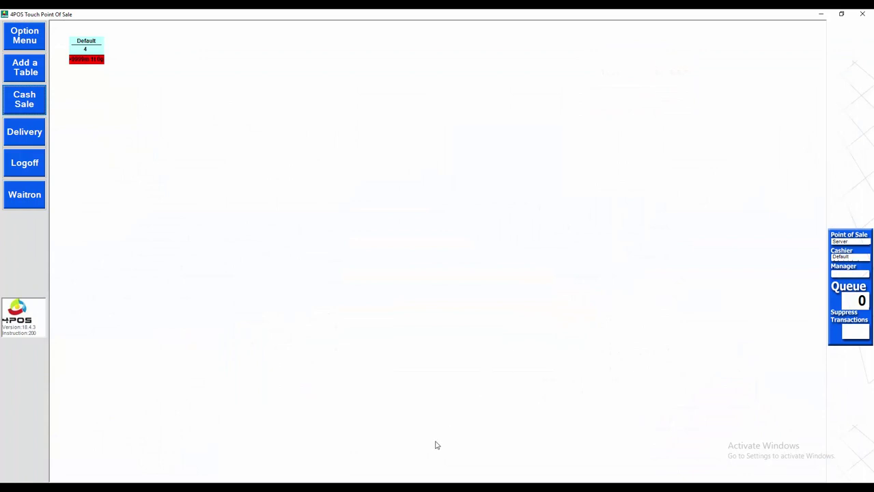
Switch to 4POS Back Office, examine the options under the available message Colddrink, and close Pizza Large 3 Toppings and the stock item selection
mouse_move(389, 488)
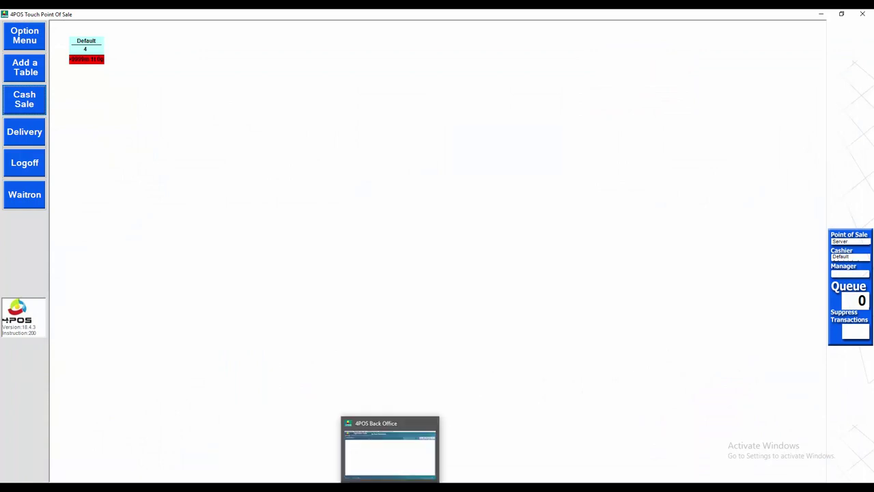
click(419, 424)
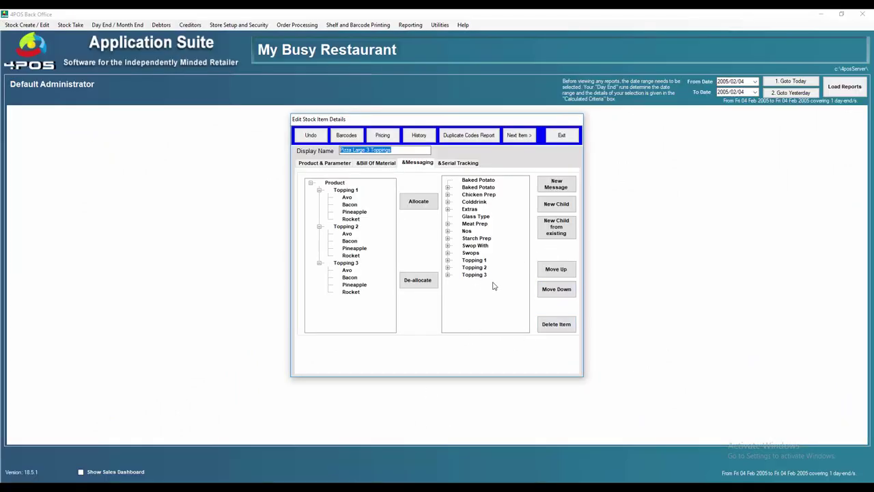
click(448, 202)
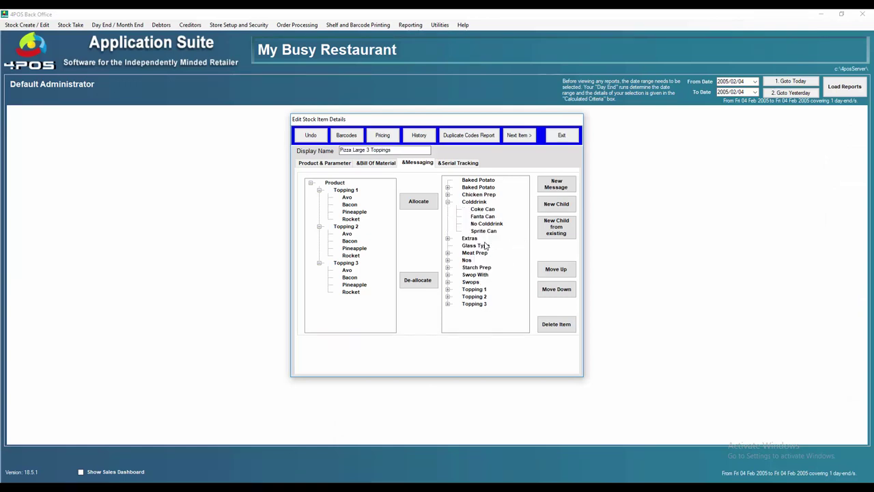
click(482, 231)
click(564, 136)
click(493, 305)
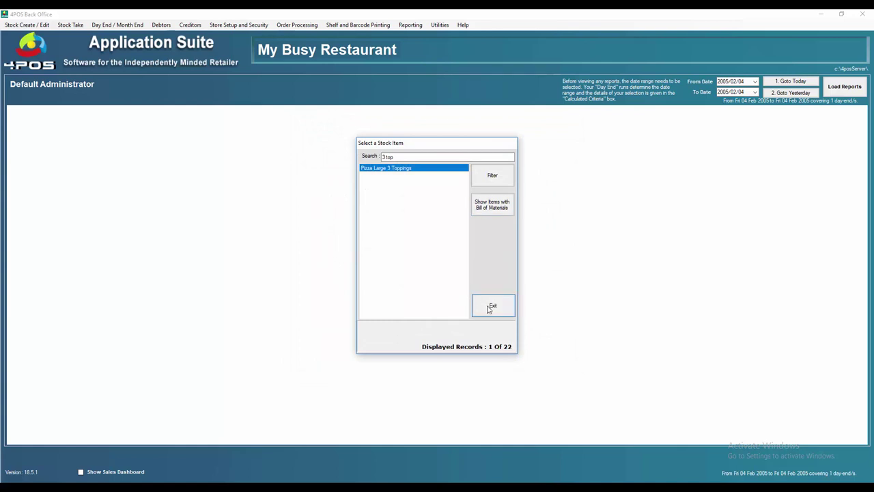
Search the stock items for can and open the details of Dite Coke Can for amendment
click(27, 24)
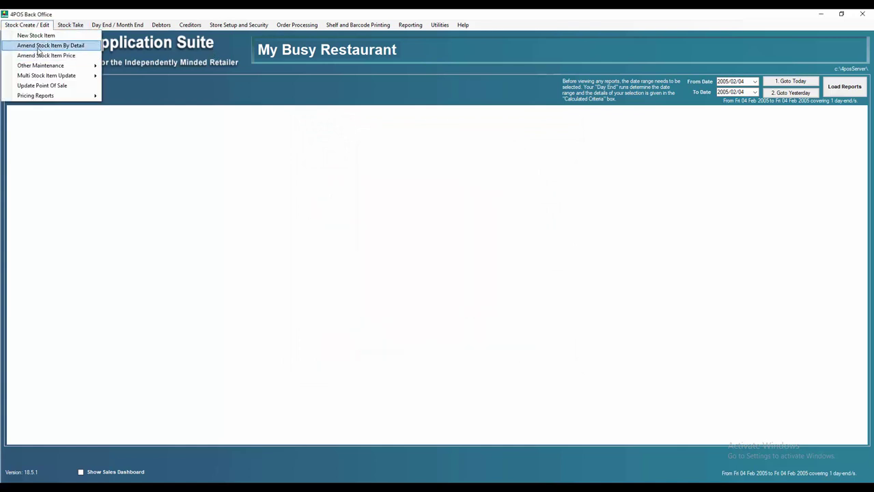
click(45, 45)
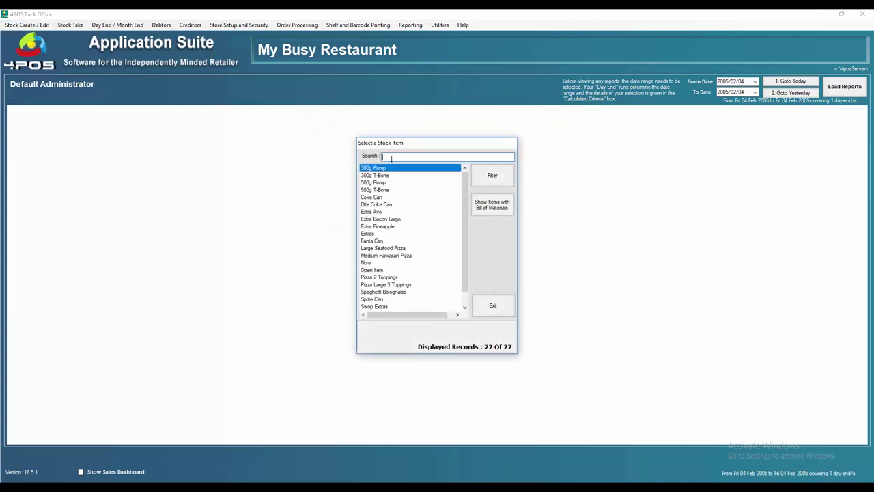
text(can)
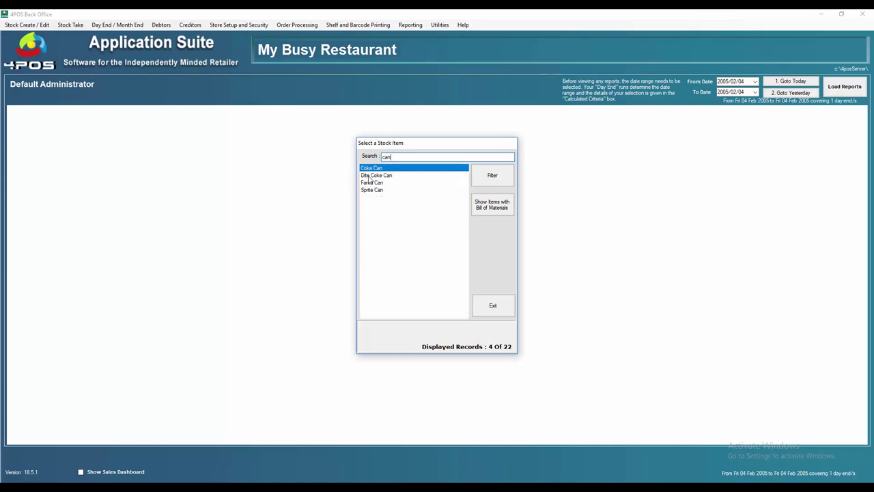
click(373, 176)
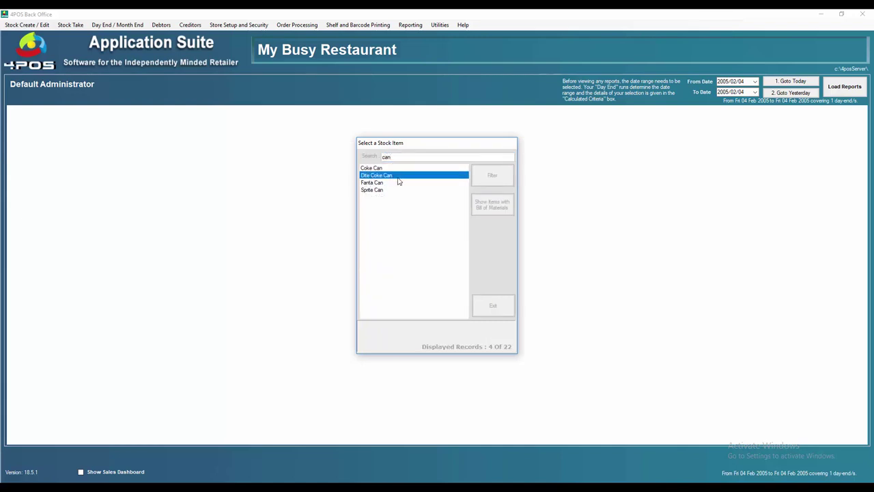
double_click(395, 177)
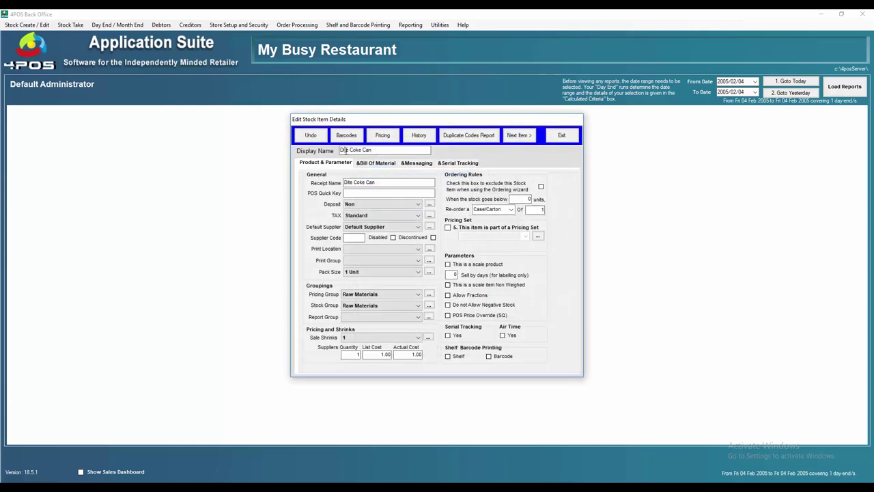
Correct the item's display name and receipt name to Diet Coke Can and close its details
key(BackSpace)
key(BackSpace)
text(iet)
key(Tab)
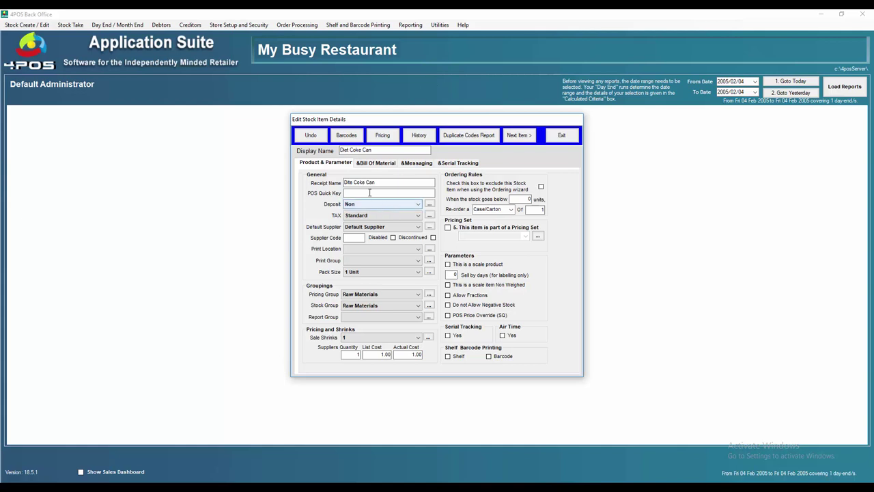
double_click(347, 182)
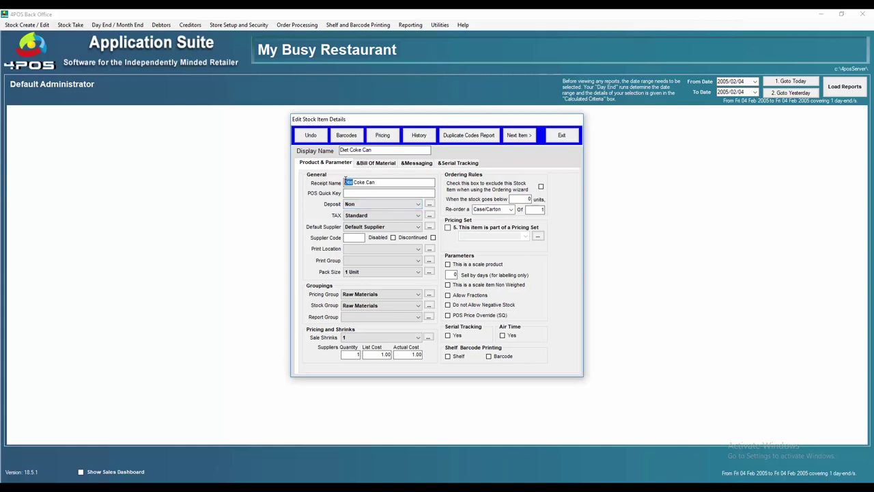
text(Diet)
click(564, 140)
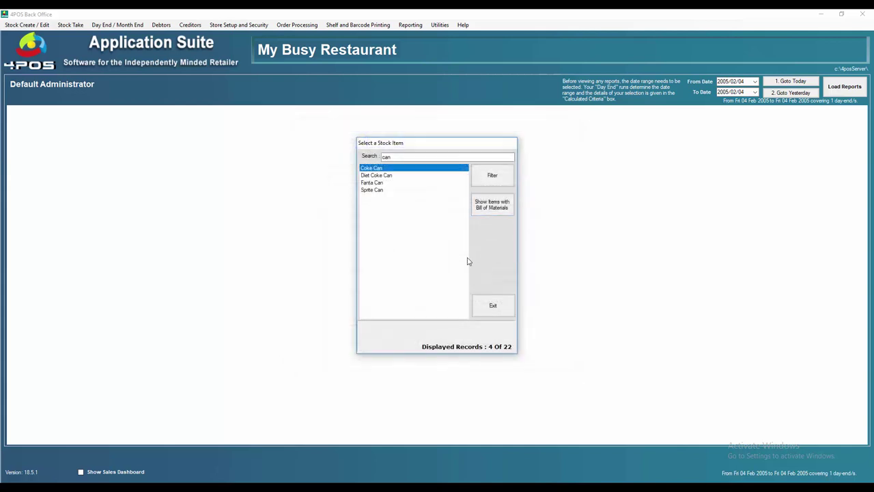
Search for haw, open Medium Hawaiian Pizza and show the options under the available message Colddrink in its messaging
double_click(386, 157)
text(haw)
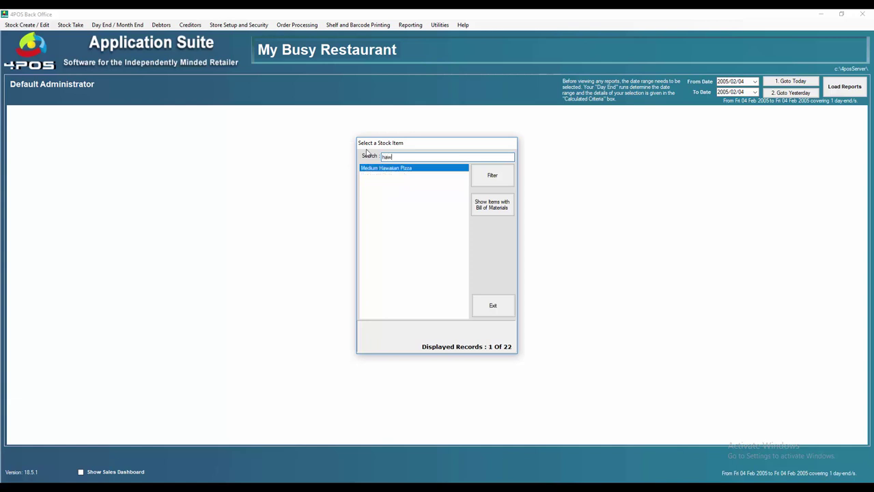
double_click(387, 169)
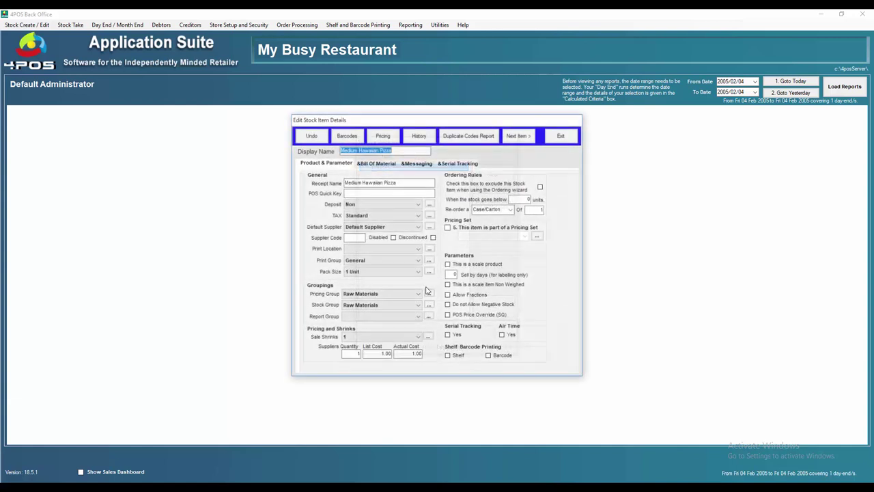
click(418, 162)
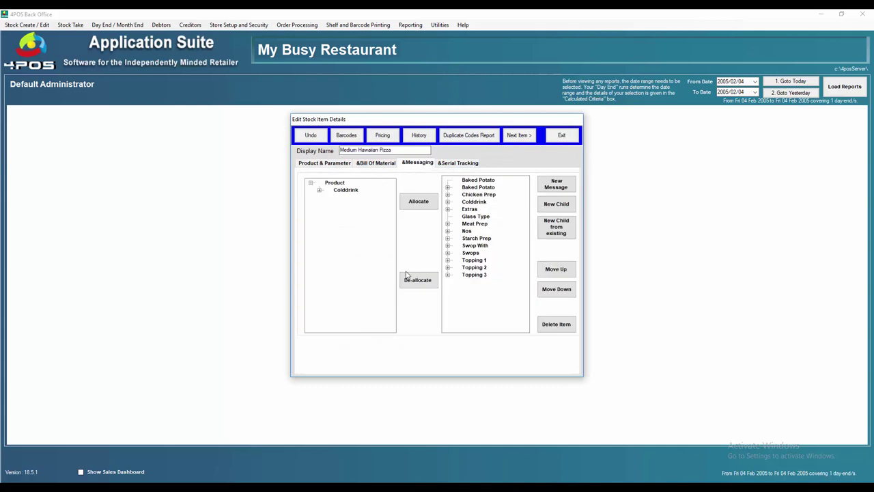
click(448, 202)
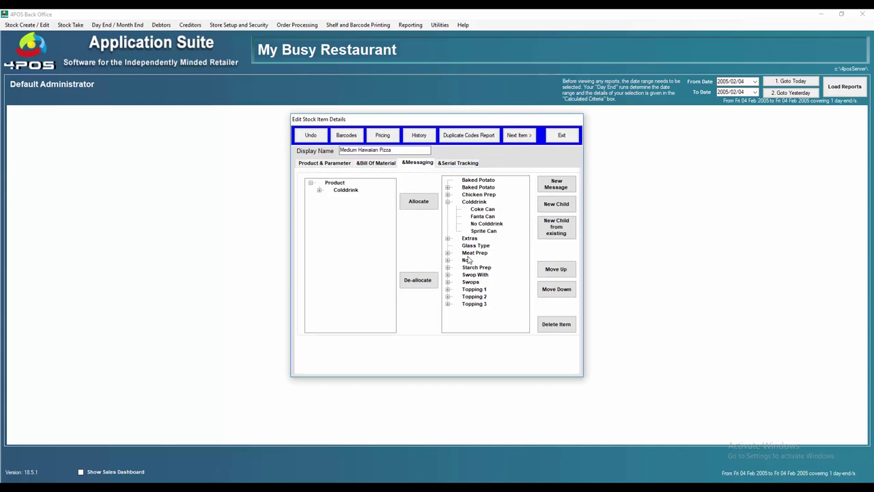
Add the existing stock item Diet Coke Can as a child of the Colddrink message, with Charge on sale set
click(476, 203)
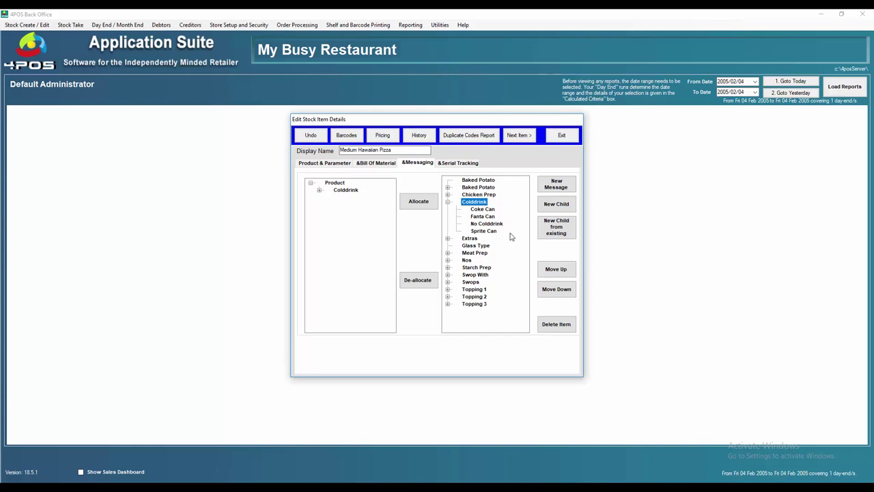
click(563, 234)
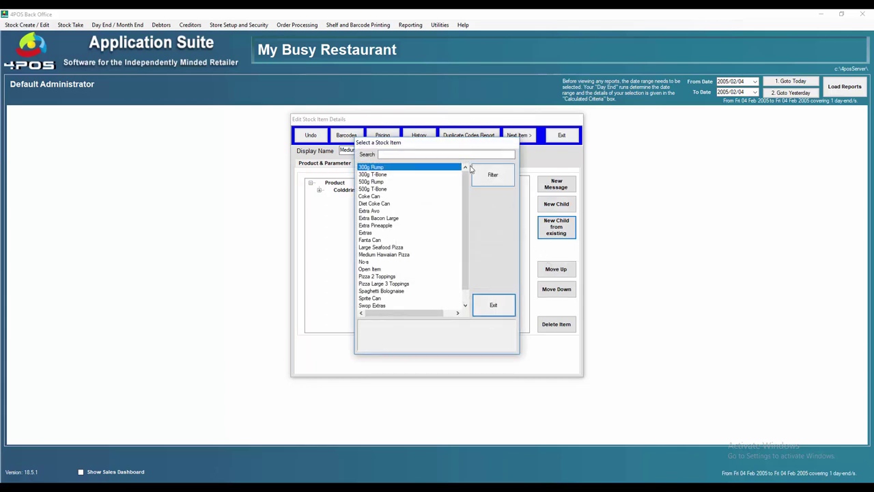
double_click(366, 204)
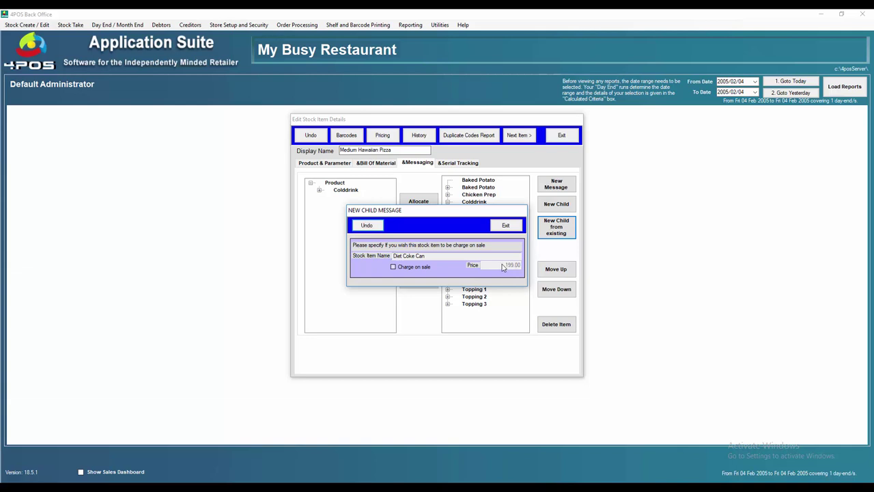
click(394, 267)
click(512, 227)
click(507, 282)
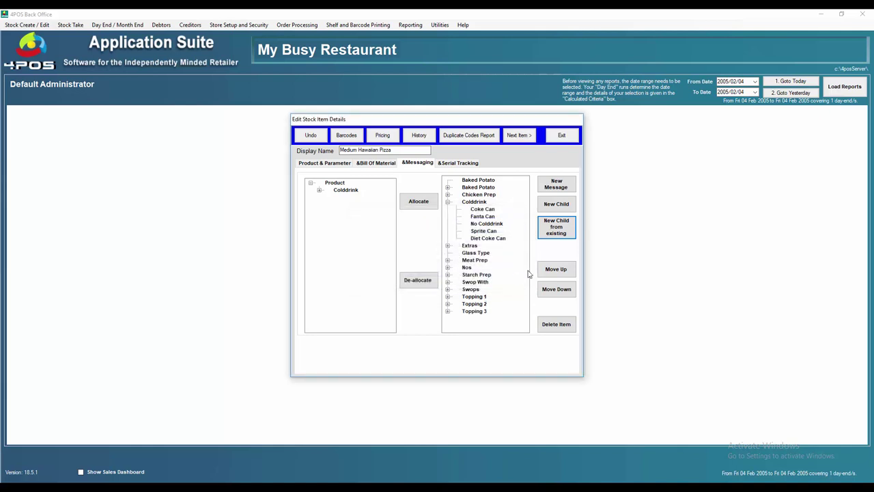
De-allocate Colddrink from Medium Hawaiian Pizza, allocate the updated Colddrink message again and show its allocated options
click(406, 202)
click(417, 276)
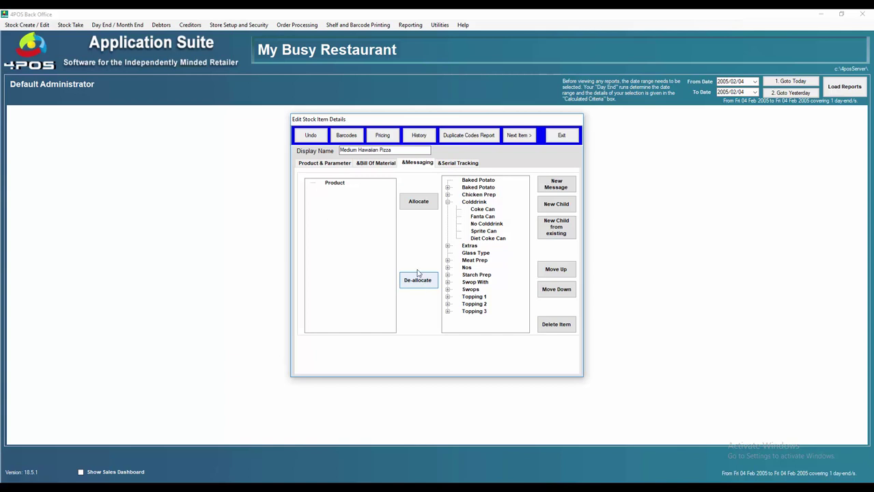
click(475, 202)
click(434, 205)
click(461, 280)
click(319, 190)
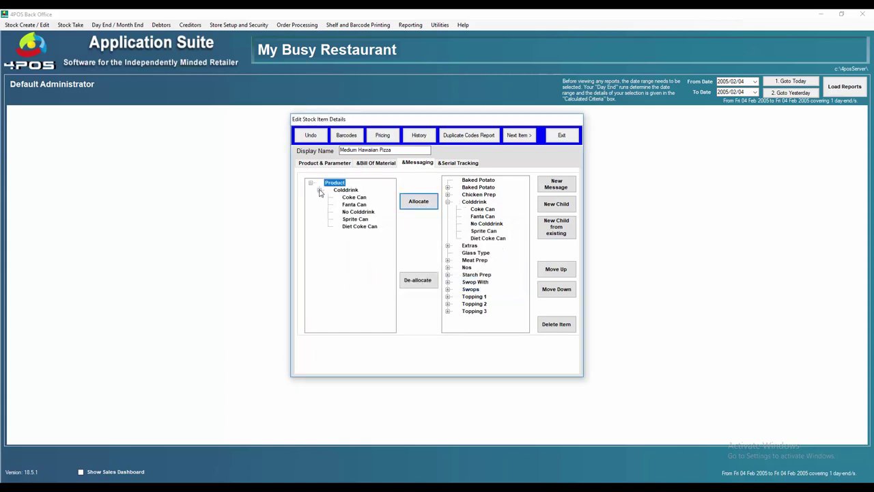
Close the Medium Hawaiian Pizza details and send the stock changes to the tills with an Update All point of sale update
click(561, 135)
click(493, 304)
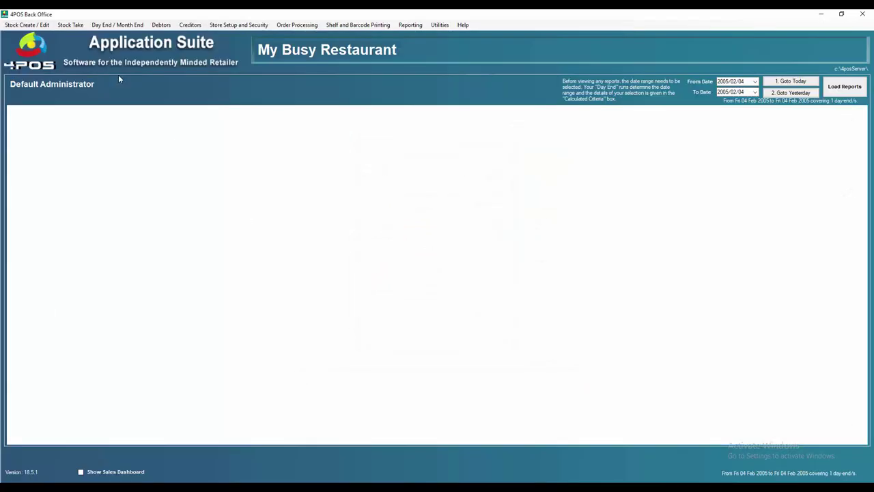
click(26, 26)
click(46, 85)
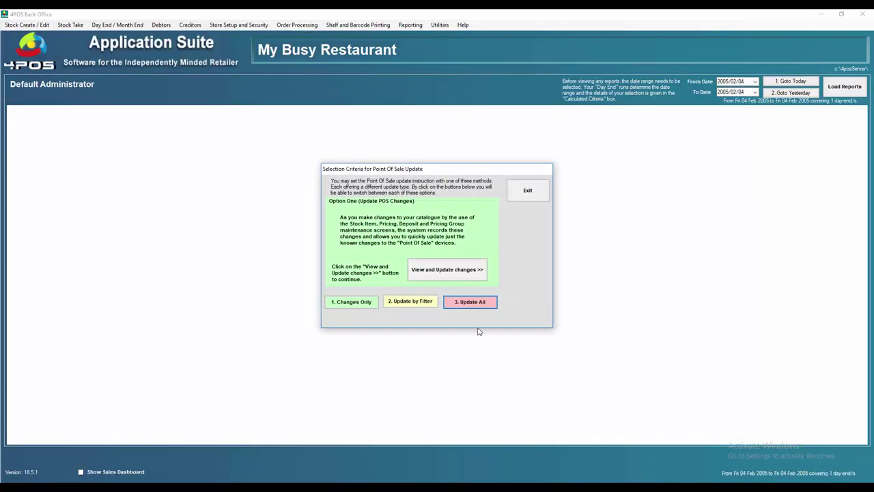
click(471, 303)
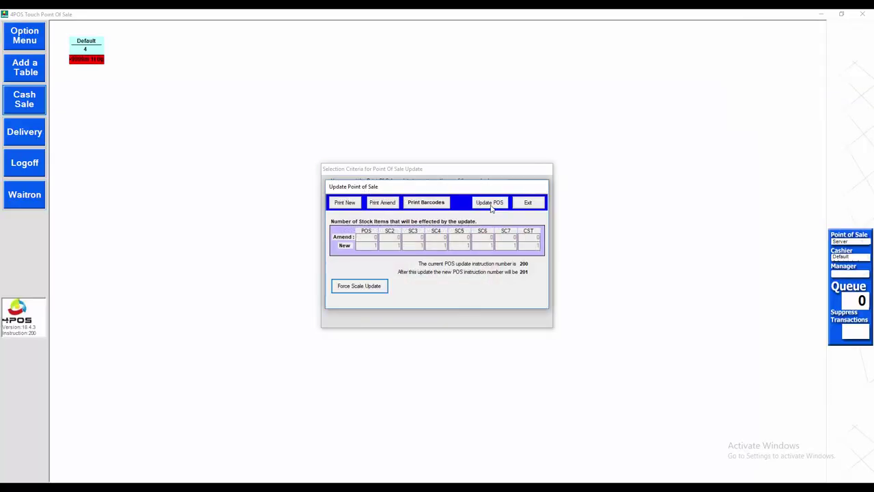
click(489, 203)
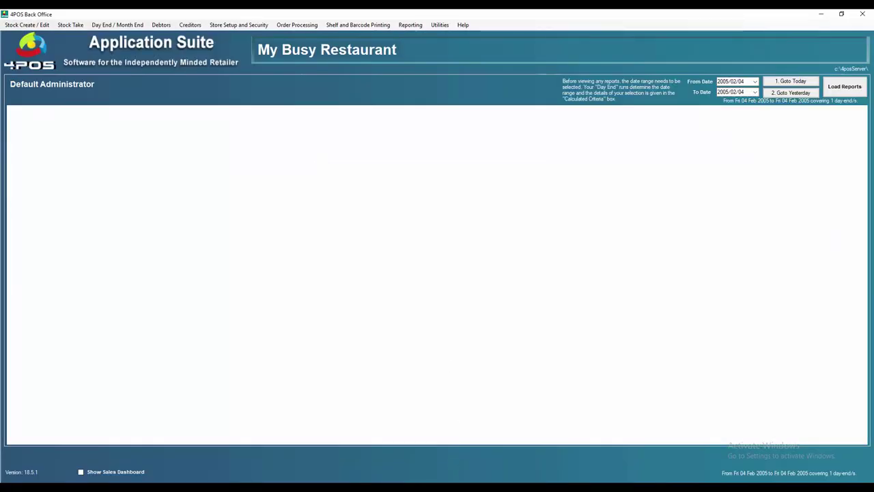
Switch to 4POS Touch Point Of Sale, check the update instruction number against the Domain Controller and minimize the controller
mouse_move(412, 488)
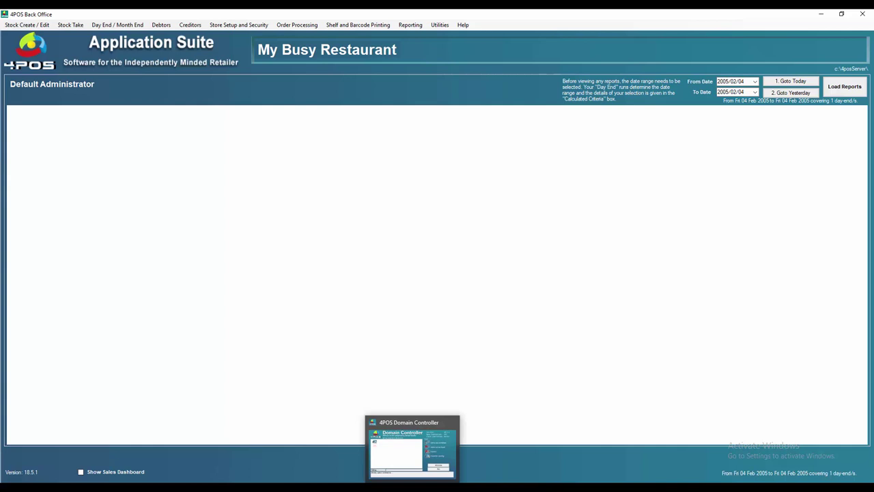
click(433, 488)
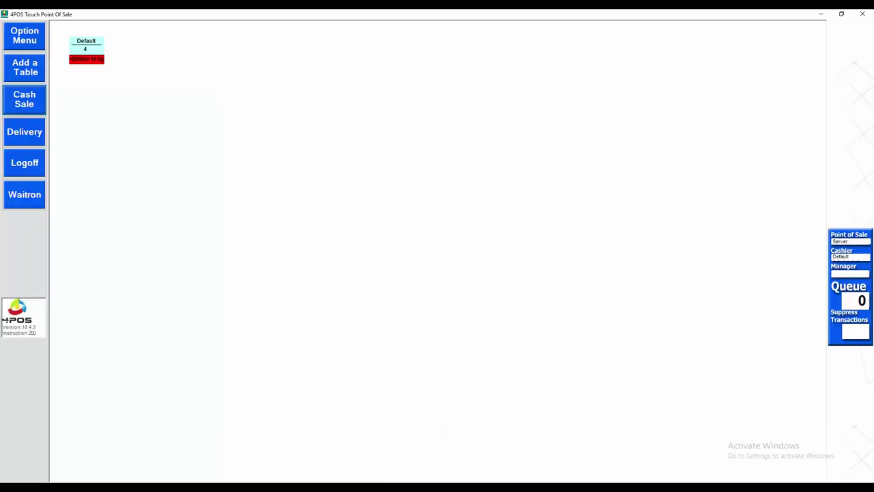
click(433, 487)
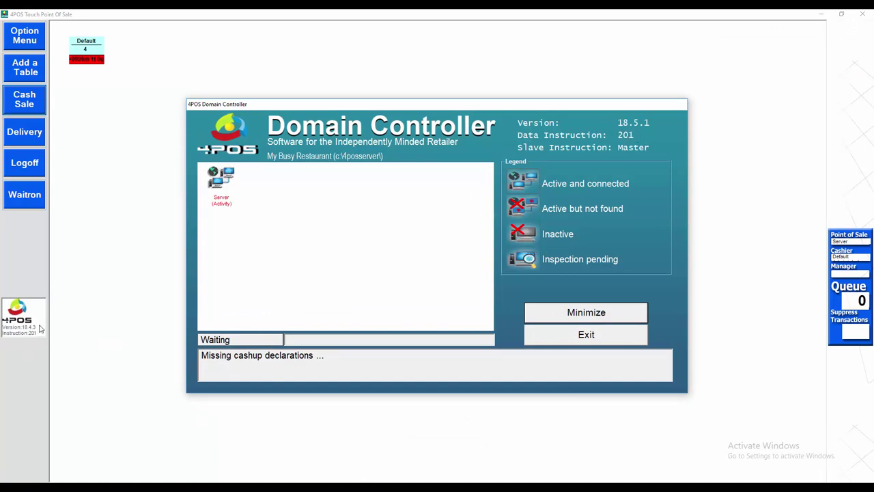
click(608, 313)
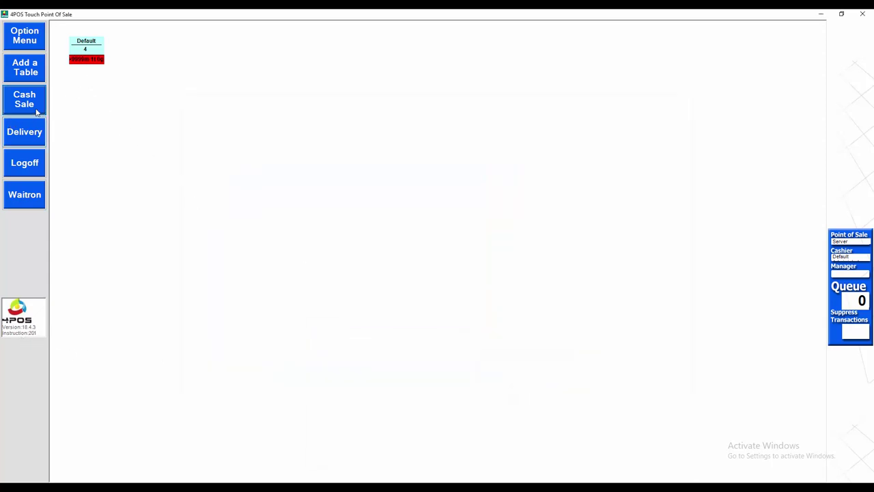
Try a cash sale of one Medium Hawaiian Pizza with Diet Coke Can as the colddrink, accept the instructions and exit the sale
click(25, 99)
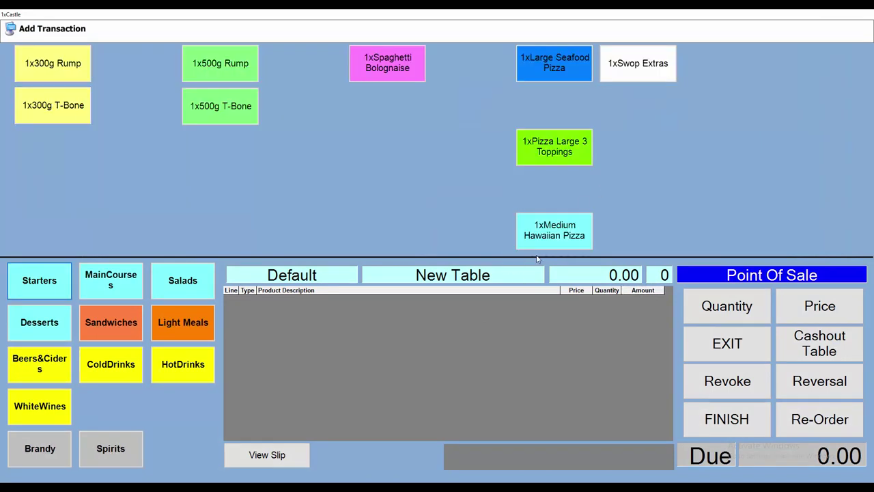
click(540, 240)
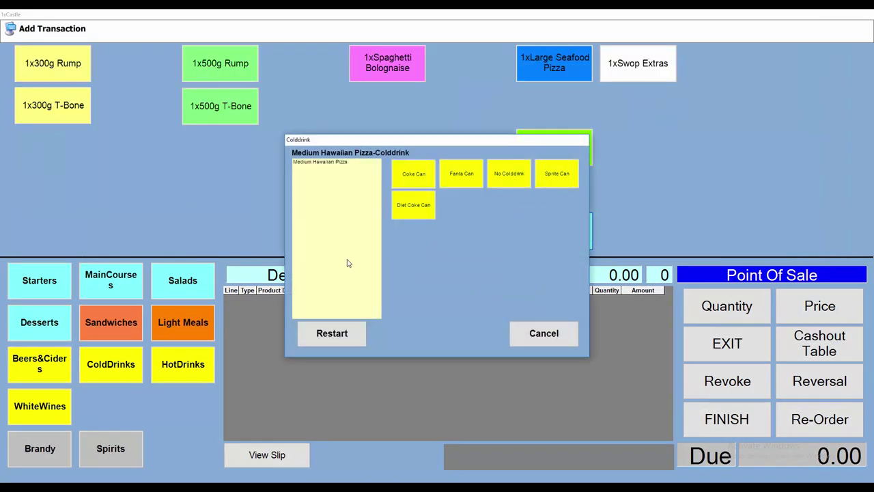
click(418, 212)
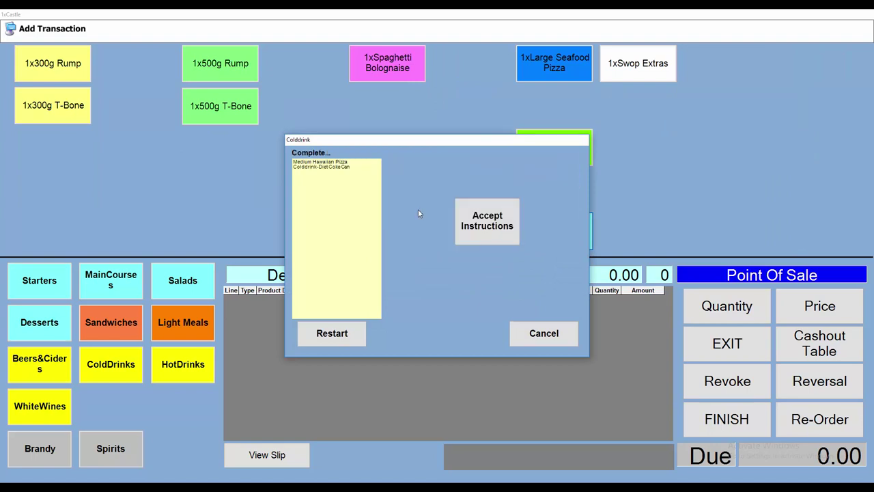
click(497, 240)
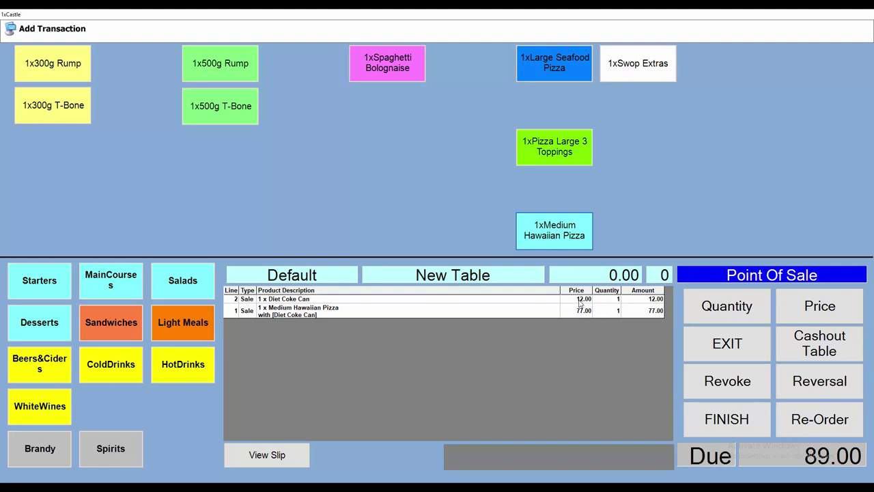
click(748, 353)
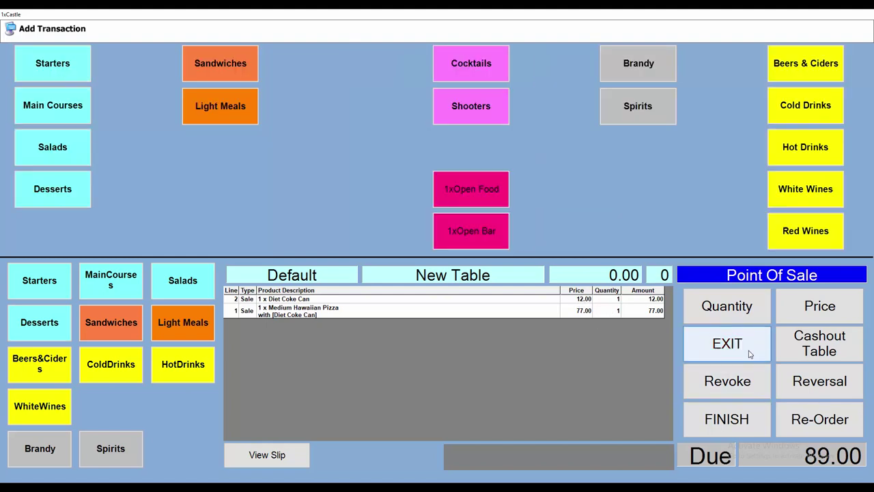
click(749, 354)
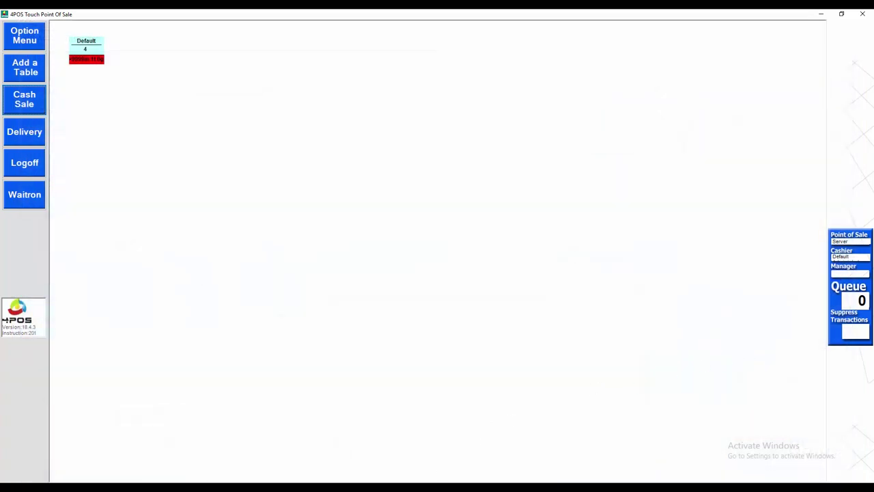
Switch to 4POS Back Office and set Print POS Transaction to Yes in the Point Of Sale Parameters
mouse_move(434, 486)
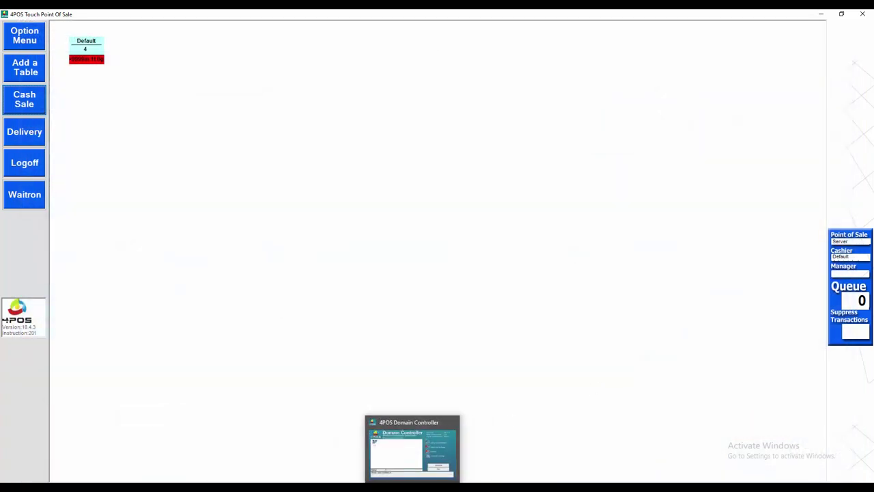
click(390, 486)
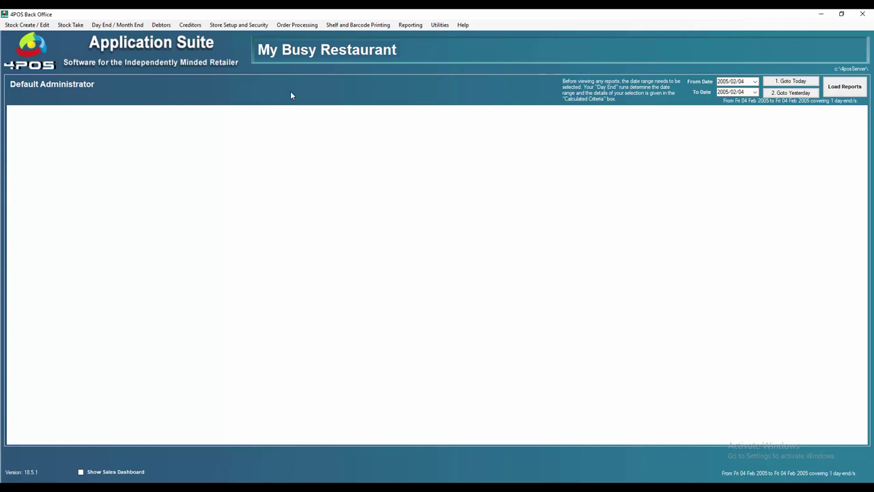
click(235, 26)
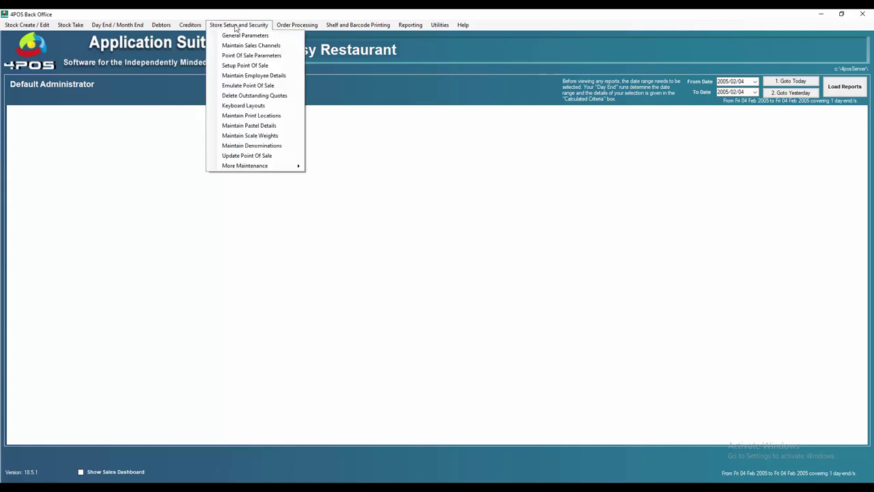
click(253, 60)
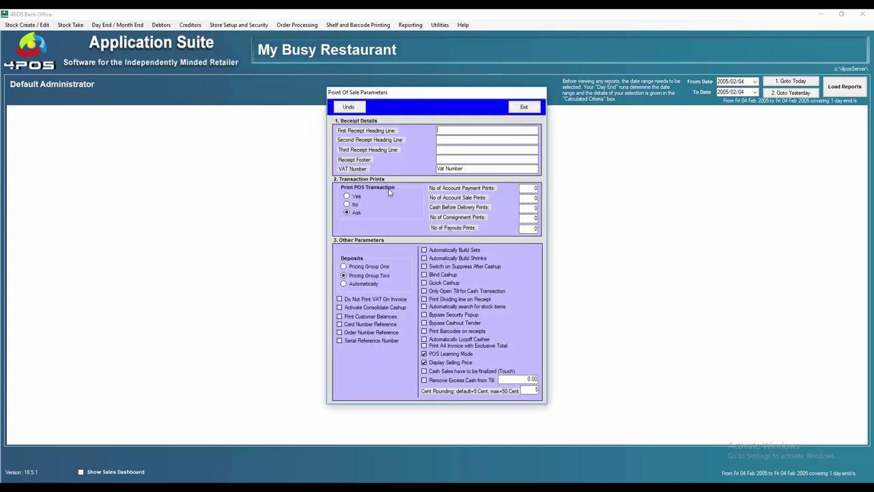
click(347, 195)
drag(470, 170, 427, 165)
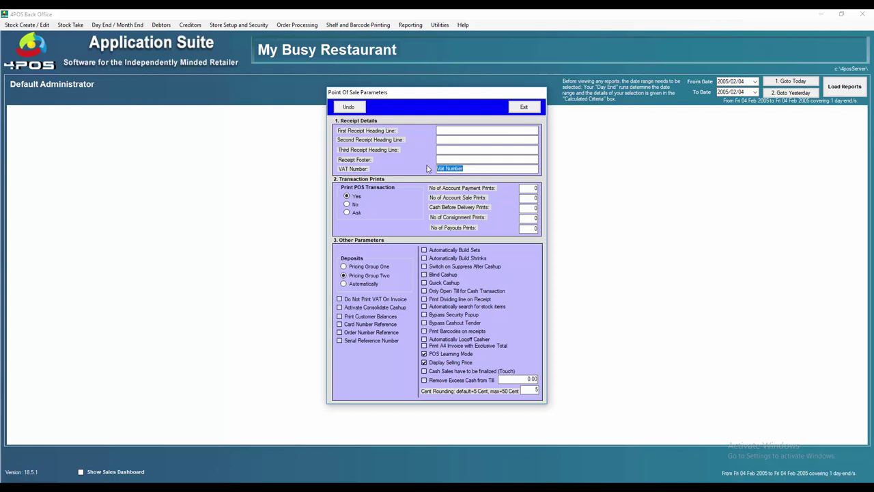
click(532, 108)
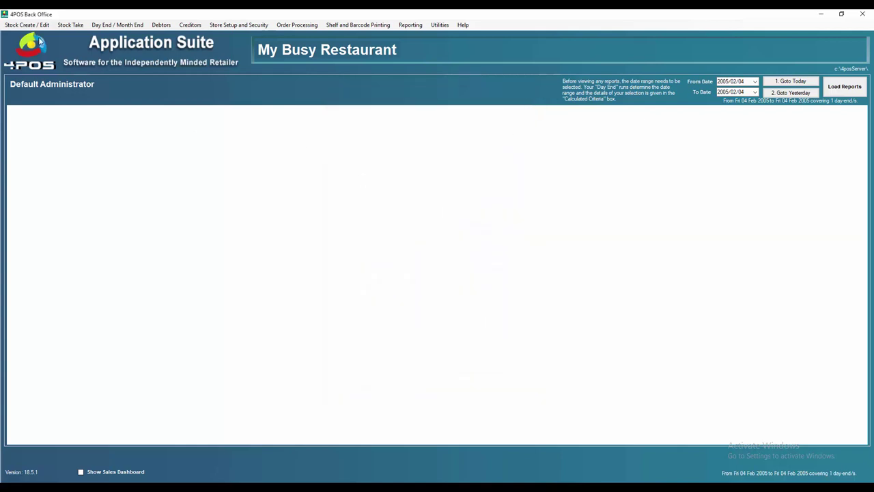
Run another Update All to send the changed receipt printing parameter to the point of sale
click(26, 25)
click(48, 84)
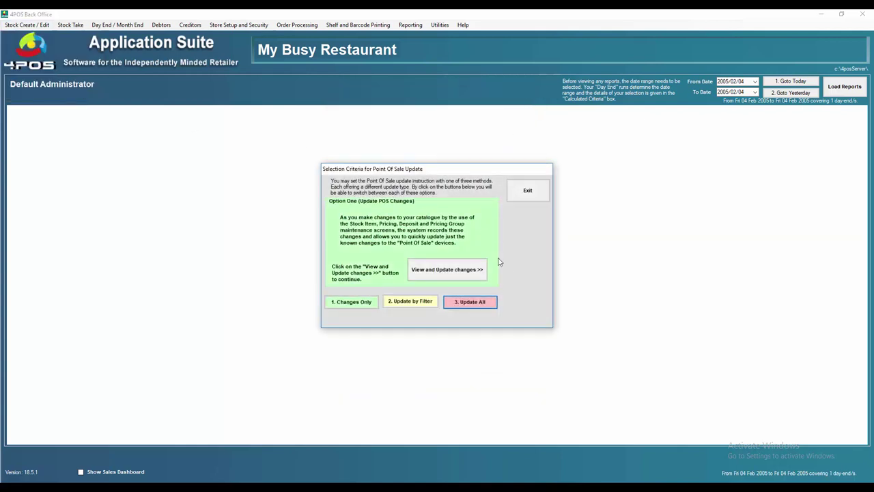
click(487, 302)
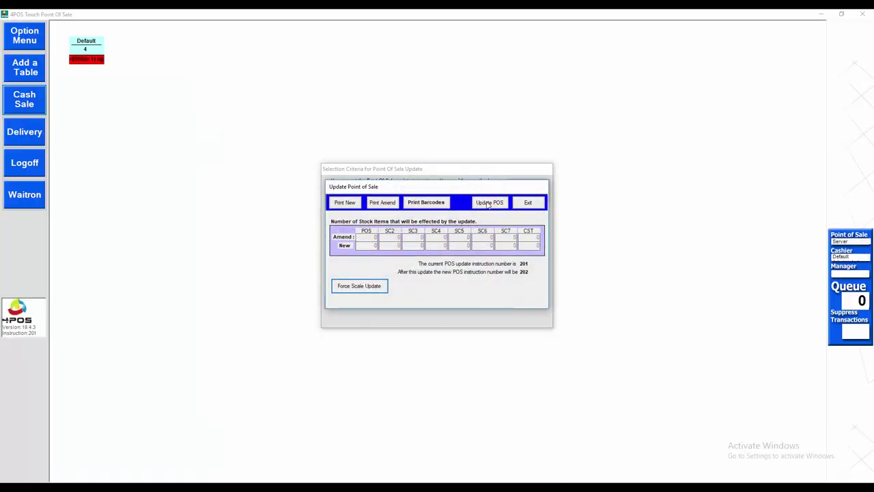
click(489, 202)
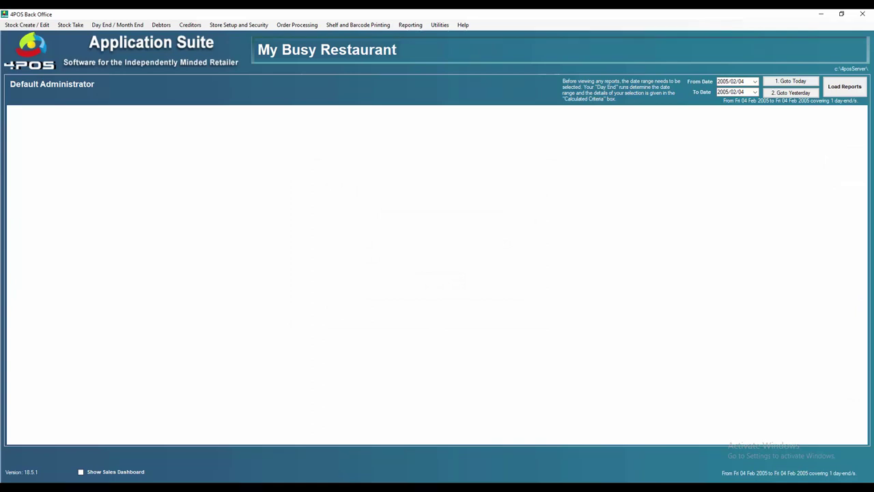
Switch to 4POS Touch Point Of Sale and cash out table 4 in cash with R 200 tendered, committing the transaction
mouse_move(412, 487)
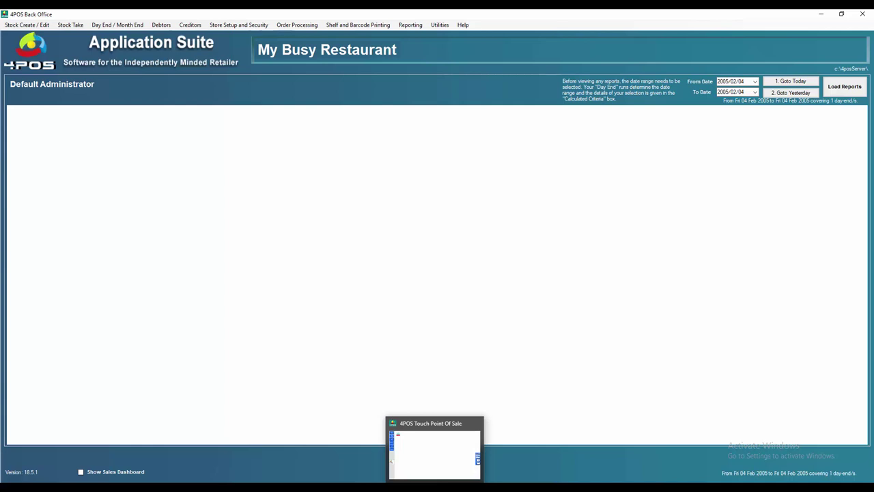
click(444, 455)
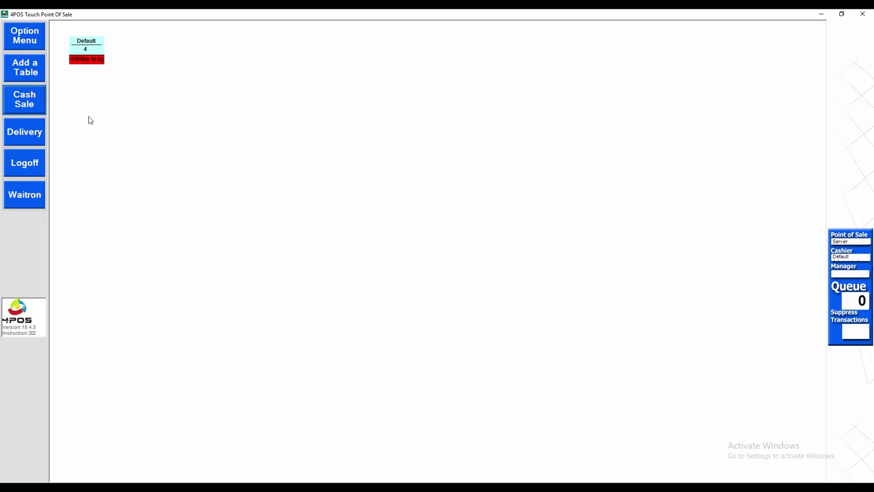
click(77, 49)
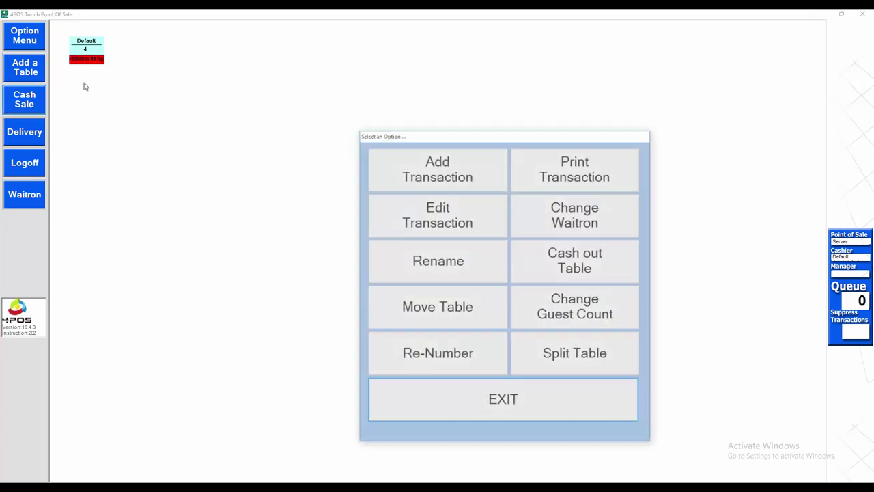
click(581, 267)
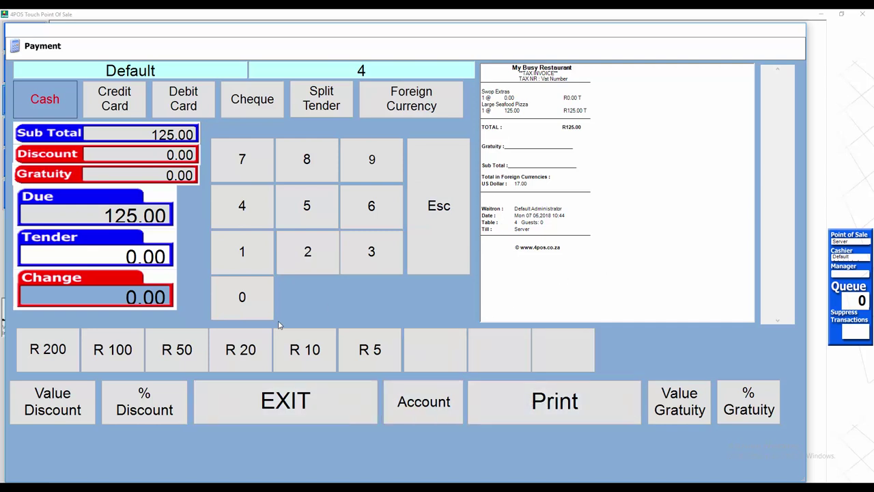
click(53, 349)
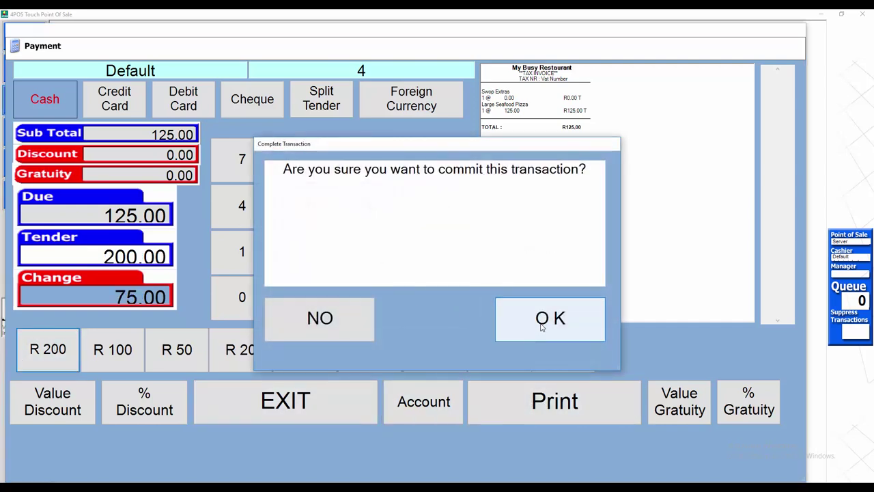
click(542, 328)
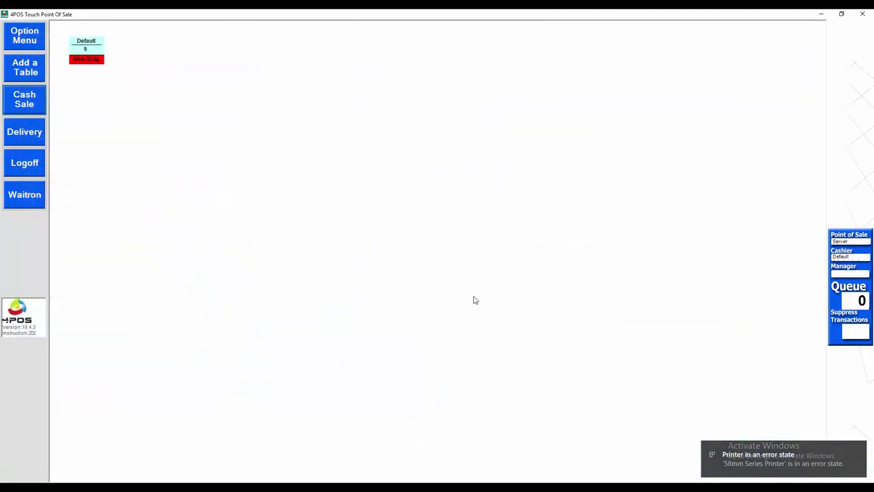
Enable Don't ask for Confirmation after Amount Tendering in this computer's configuration and close the option menu
click(22, 39)
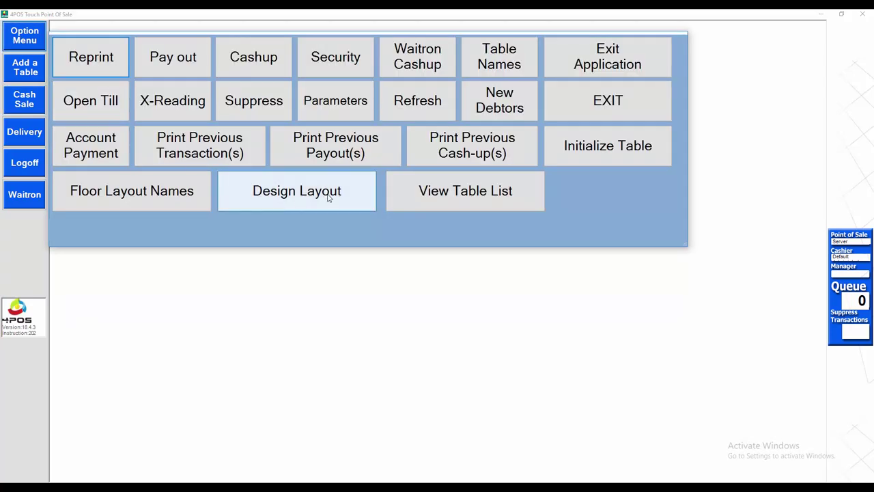
click(329, 197)
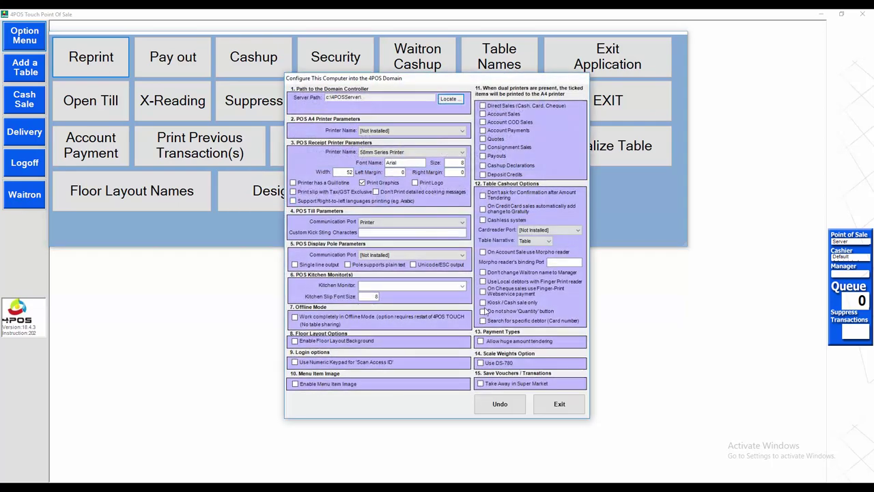
click(483, 197)
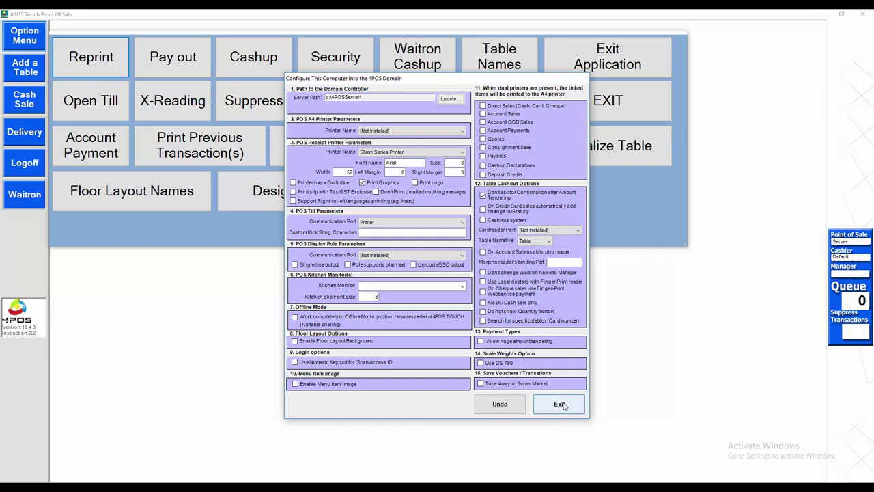
click(560, 405)
click(585, 120)
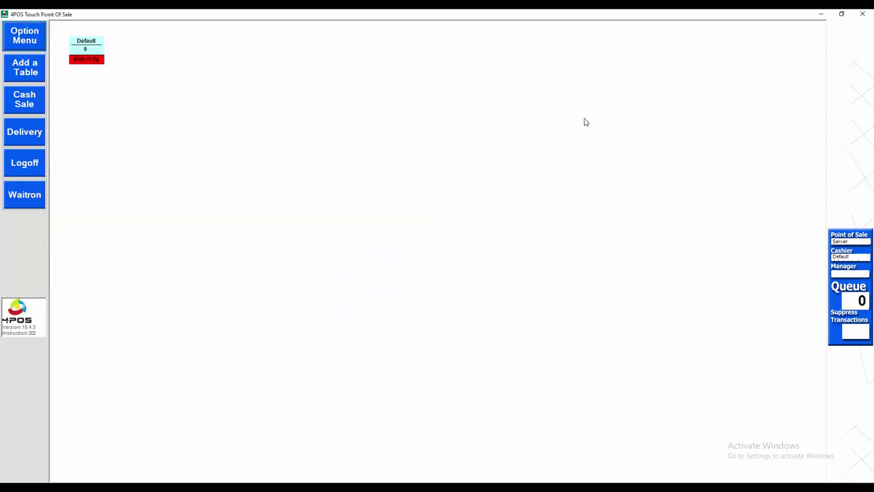
Start a cash sale and add one Large Seafood Pizza from the main courses
click(25, 101)
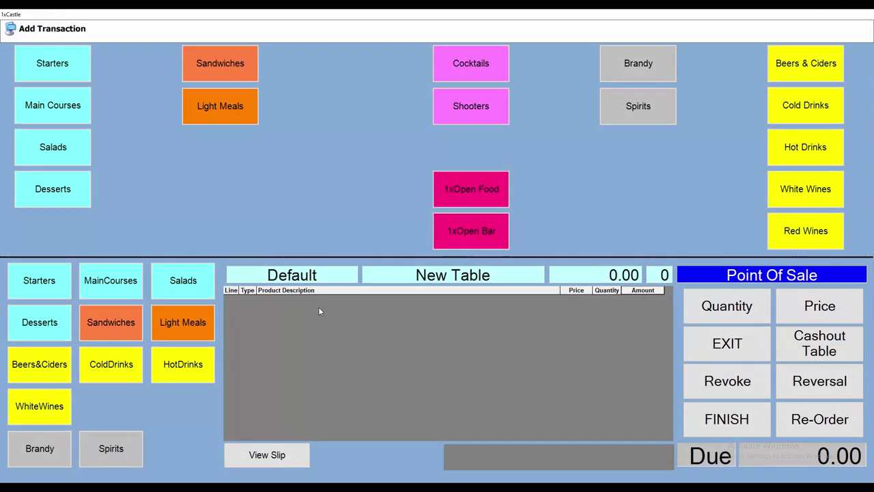
click(39, 67)
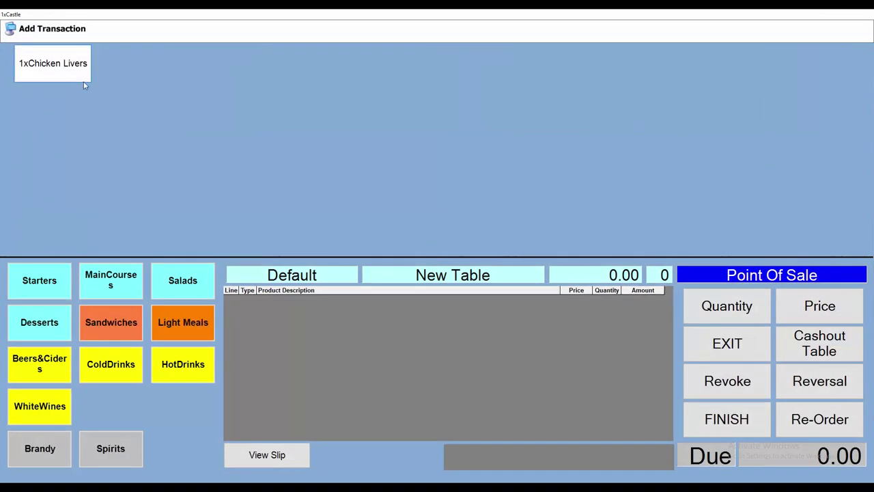
click(80, 78)
click(552, 143)
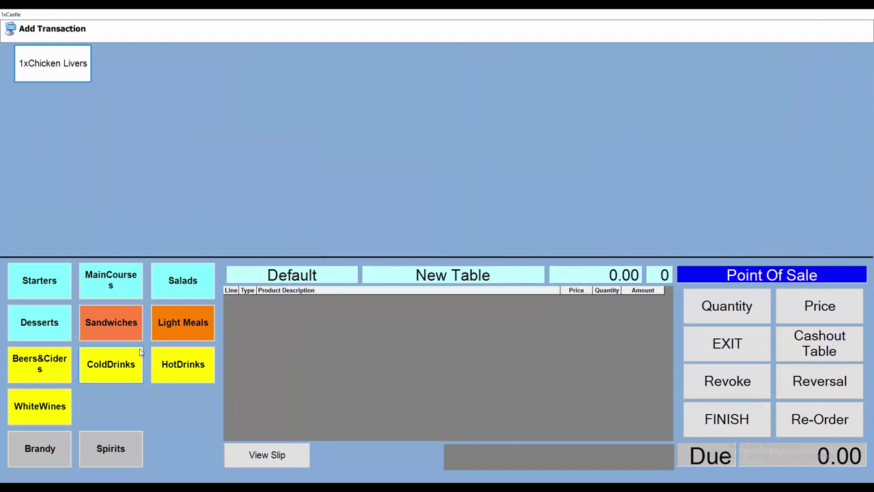
click(102, 283)
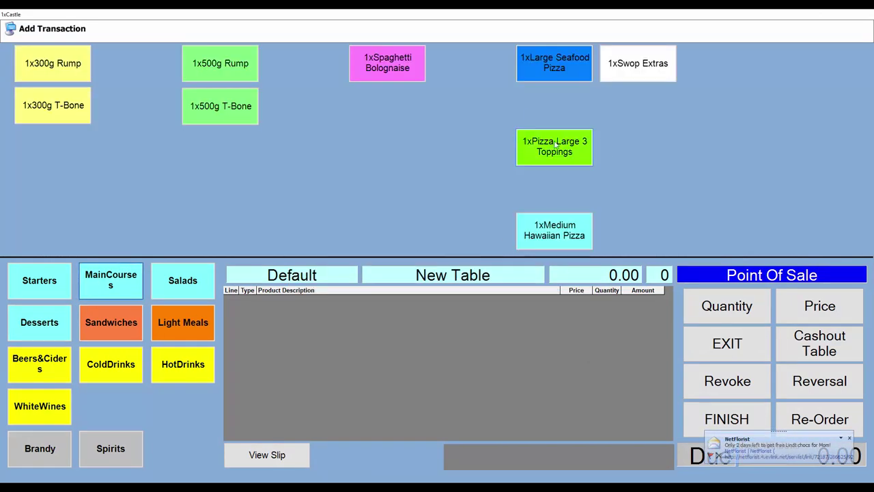
click(551, 69)
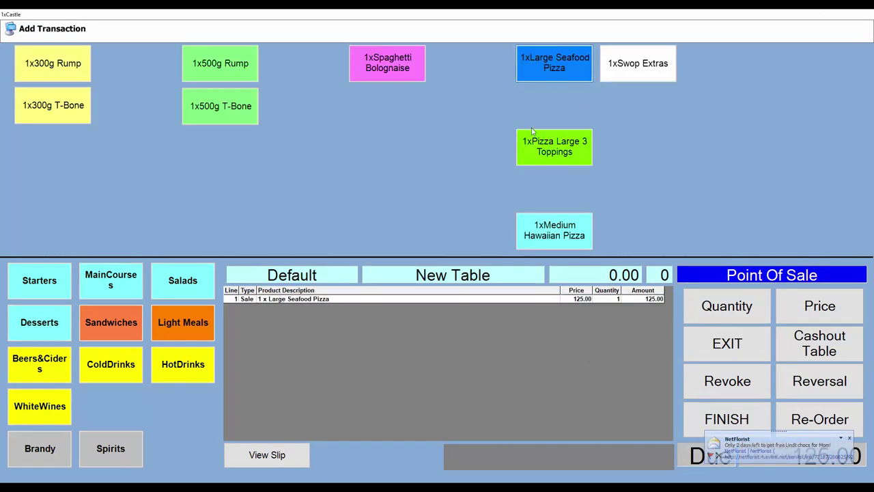
Cash out the pizza sale with R 200 cash tendered and leave the new sale screen
click(819, 343)
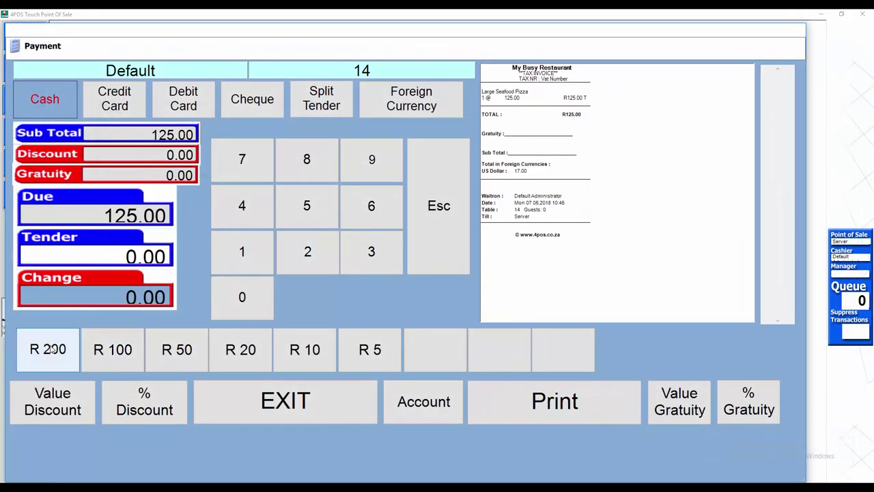
click(48, 350)
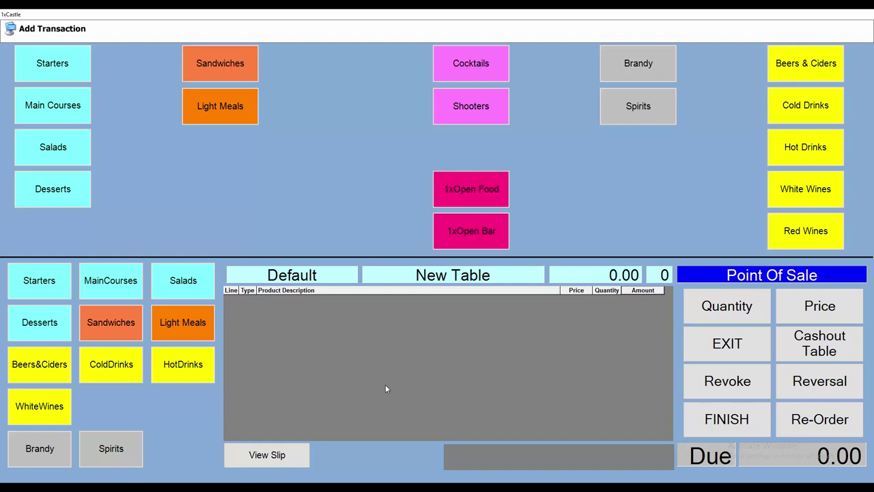
click(738, 351)
Enable On Credit Card sales automatically add change to Gratuity in this computer's configuration and close the option menu
click(16, 42)
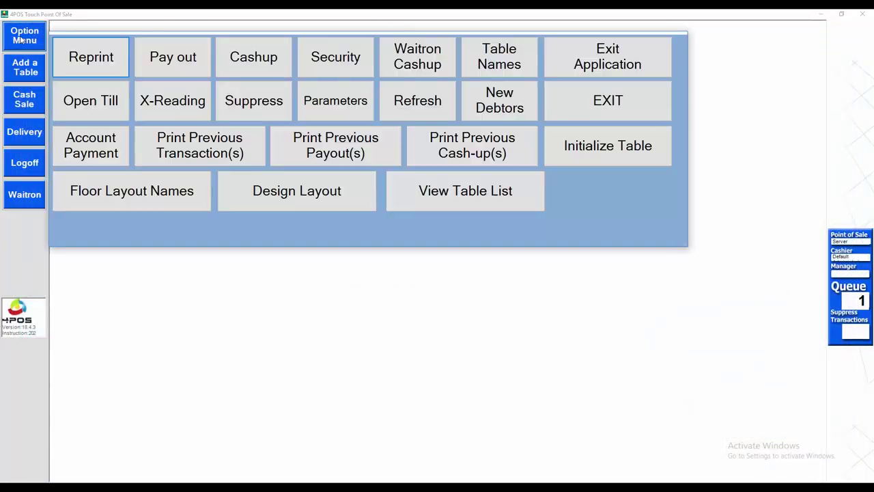
click(61, 63)
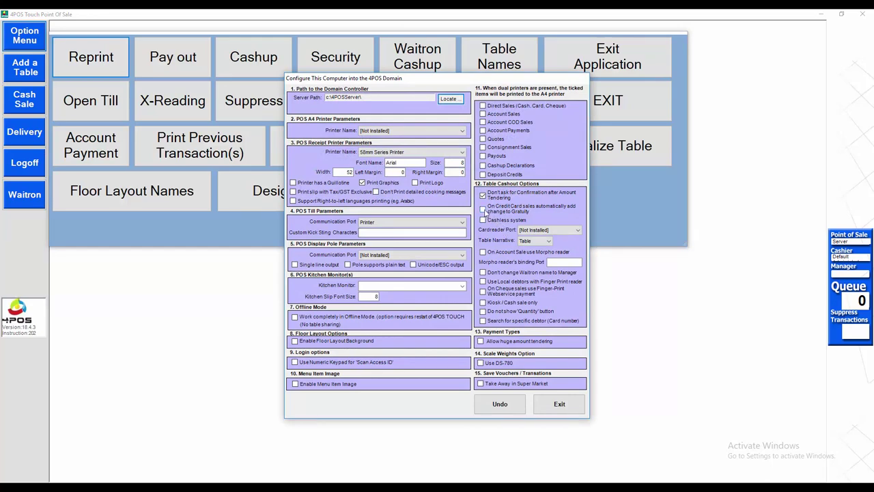
click(483, 210)
click(564, 407)
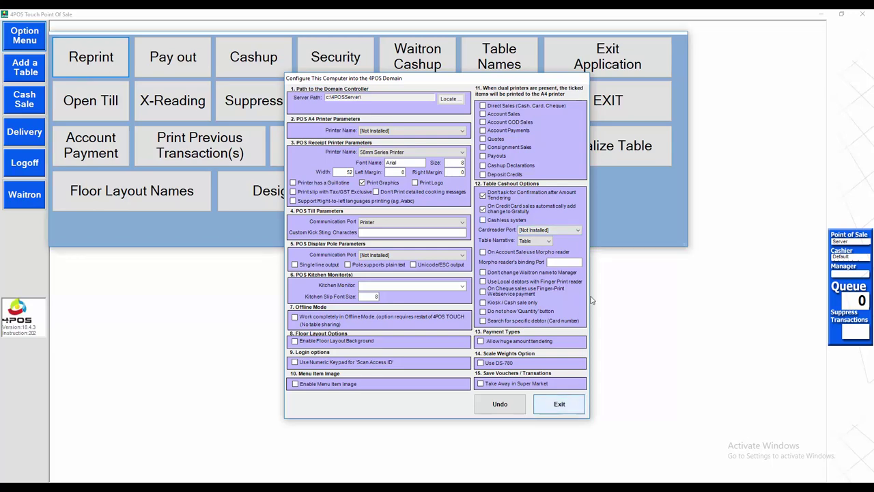
click(632, 116)
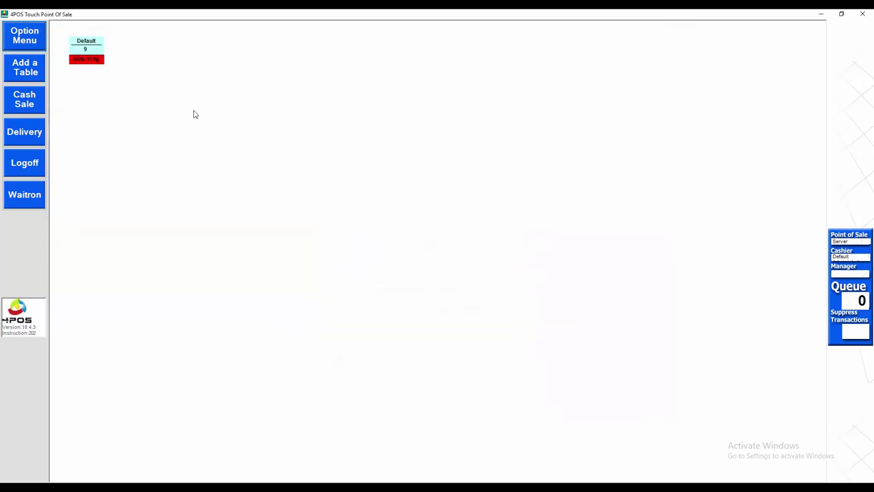
Add table number 2 with a guest count of 2 to the floor layout
click(32, 68)
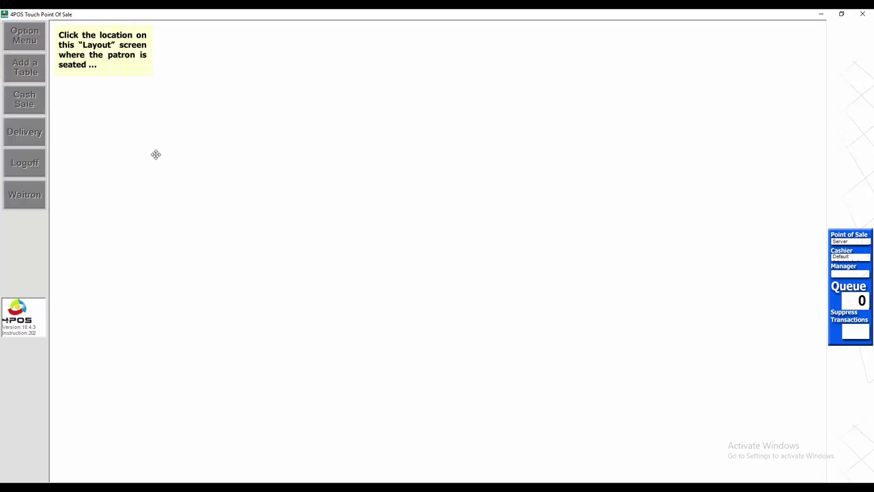
click(86, 49)
click(404, 264)
click(421, 301)
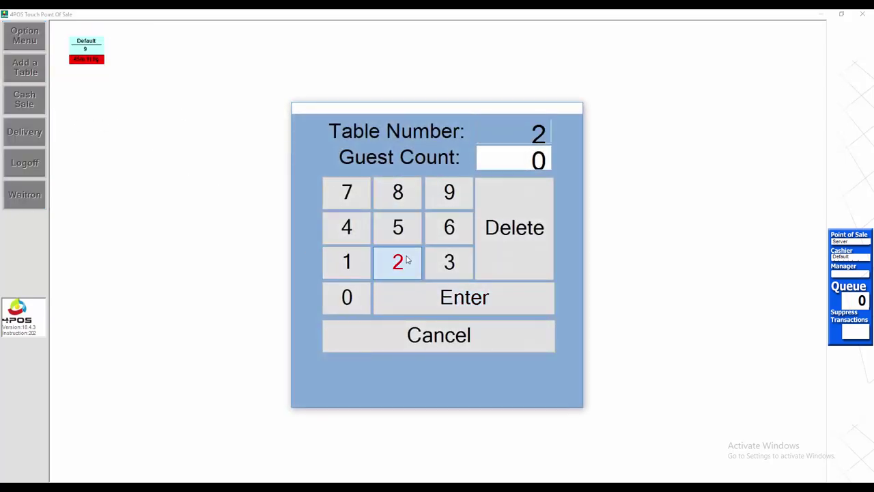
click(407, 260)
click(430, 302)
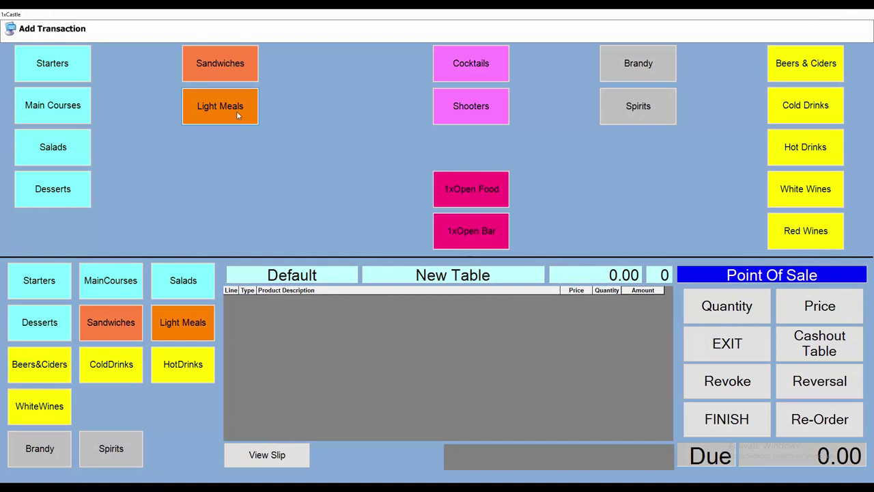
Order one Large Seafood Pizza from the main courses for table 2 and finish the transaction
click(56, 106)
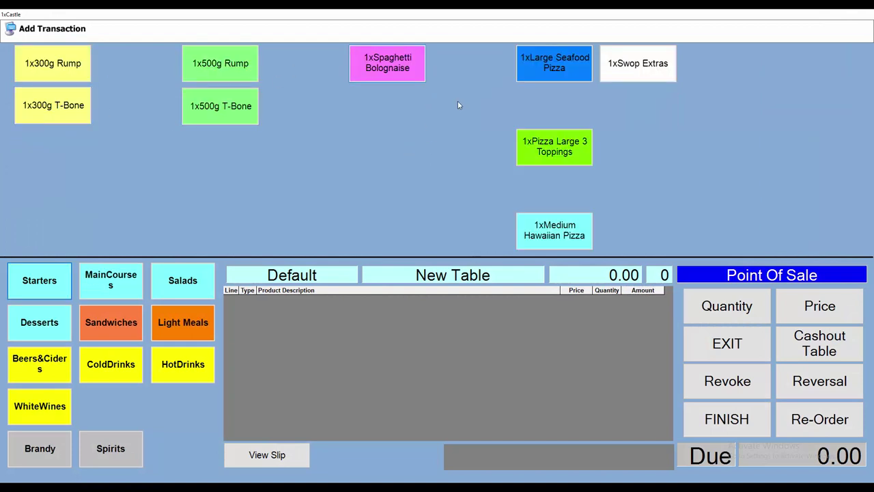
click(578, 70)
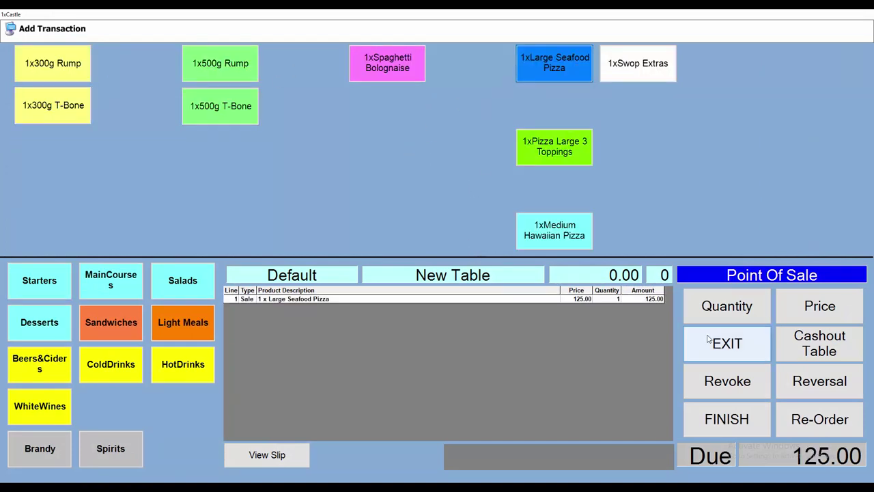
click(703, 435)
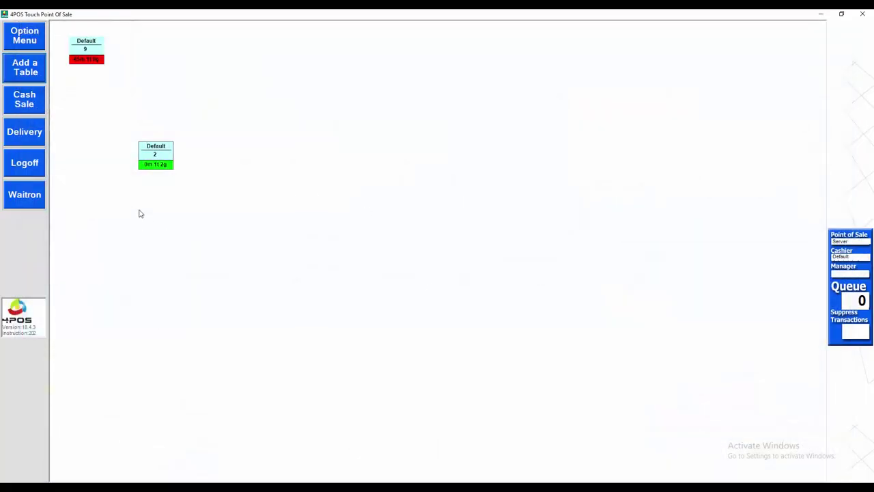
Cash out table 2 in cash with a manually entered tender of 150.00
click(155, 160)
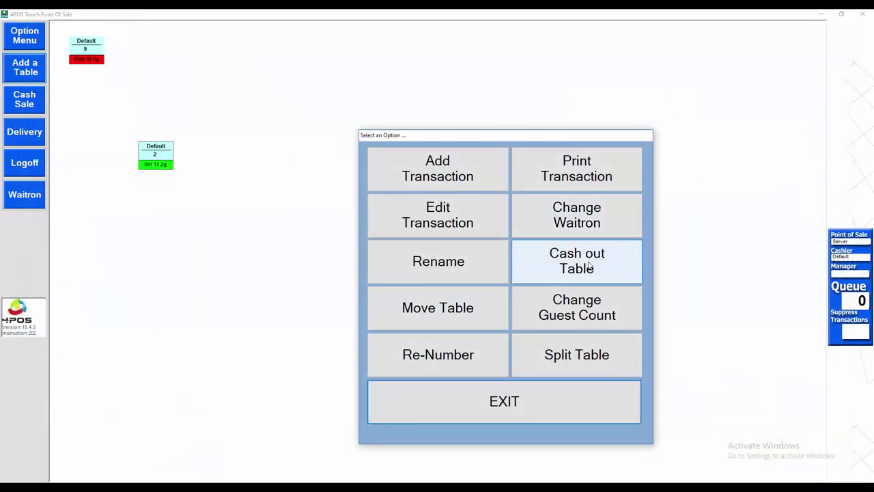
click(553, 272)
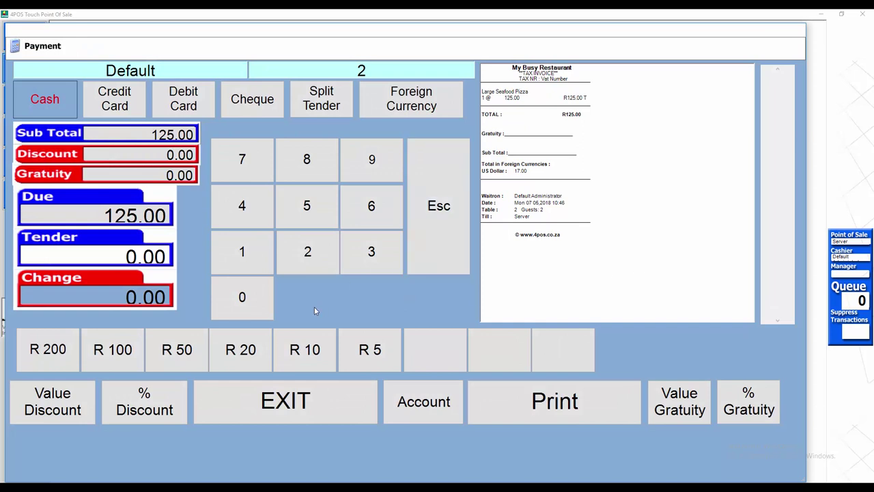
click(253, 257)
click(306, 205)
click(244, 296)
click(243, 304)
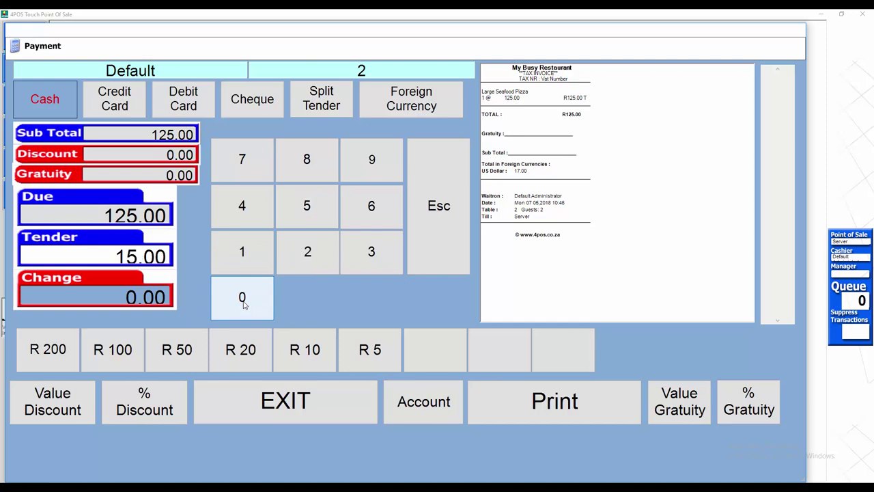
click(243, 305)
click(406, 299)
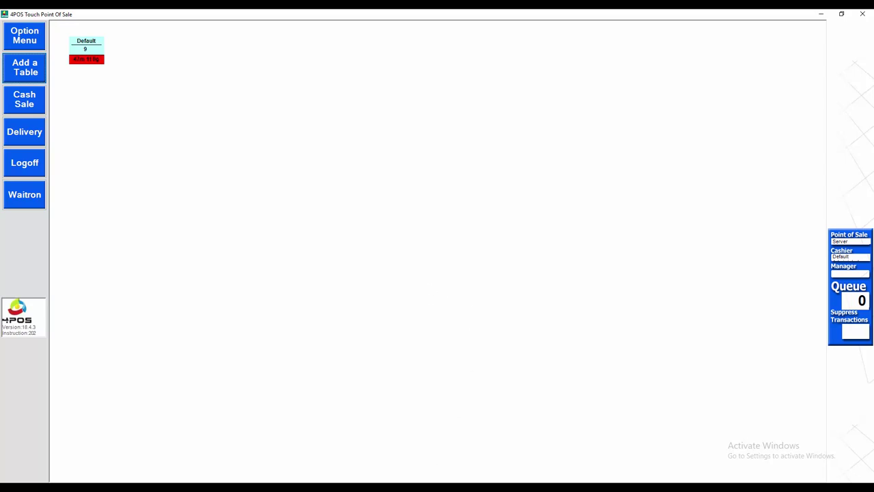
Switch to 4POS Back Office and load the reports for the selected date range
mouse_move(391, 486)
click(400, 461)
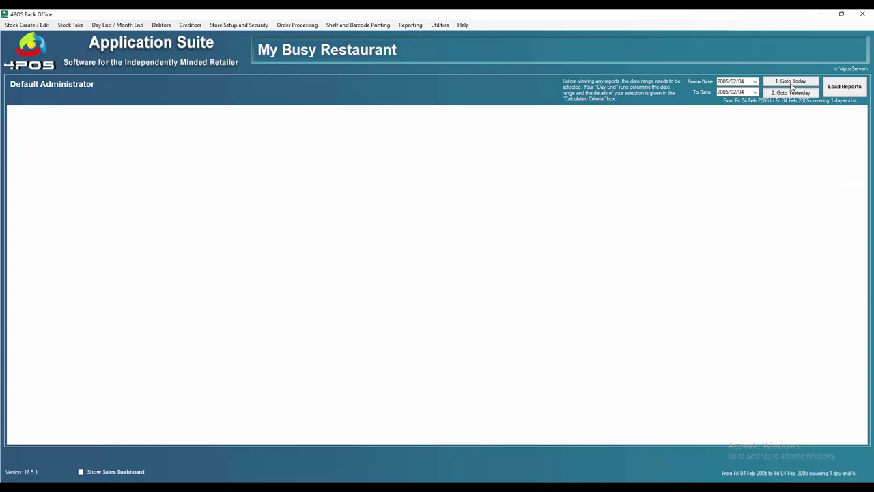
click(846, 89)
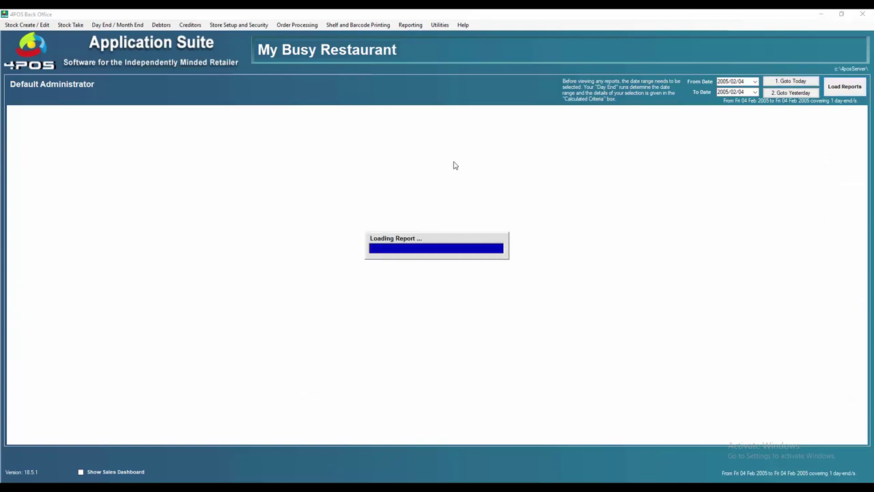
Run the POS Transaction Lists report without filters, examine the table 2 sale, and close the report
click(413, 27)
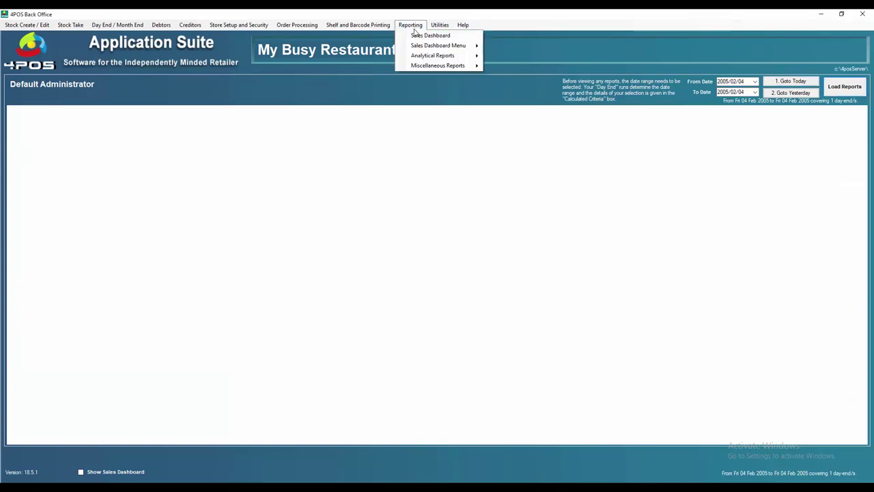
mouse_move(427, 65)
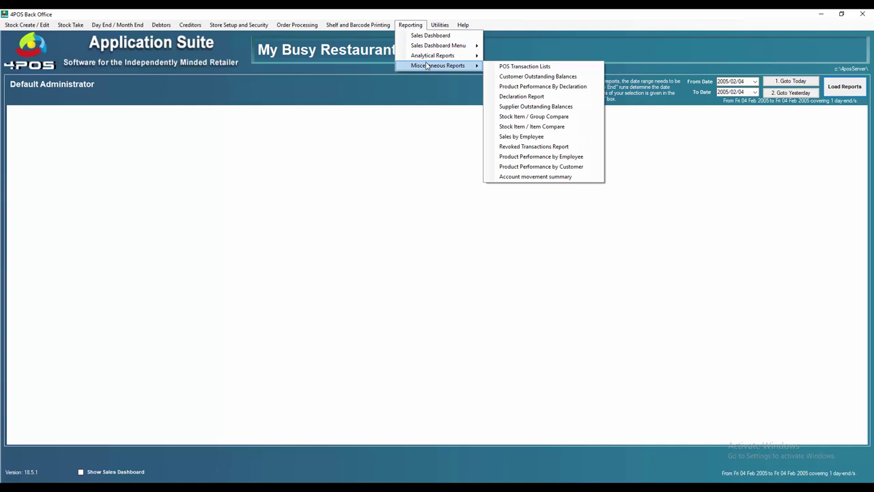
click(515, 68)
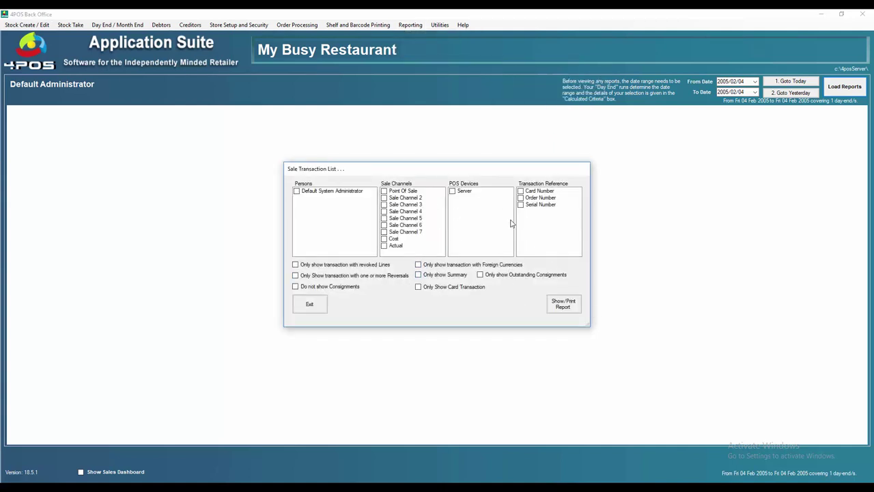
click(563, 305)
click(564, 302)
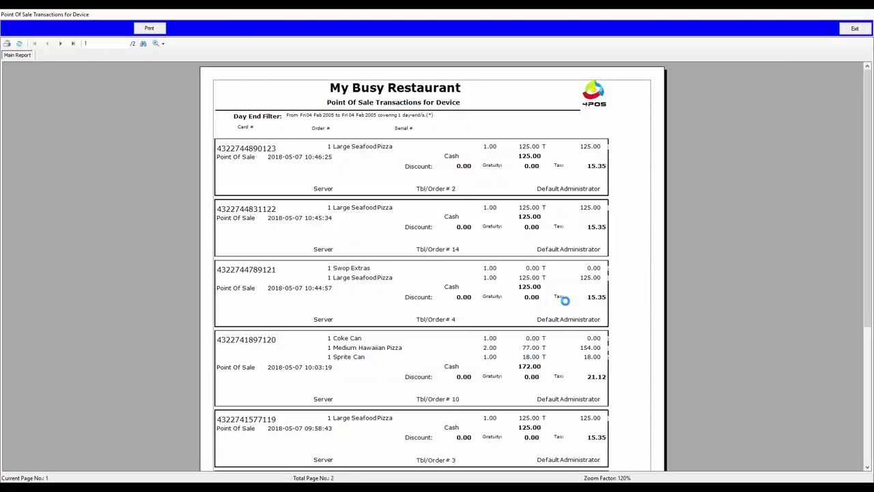
click(440, 189)
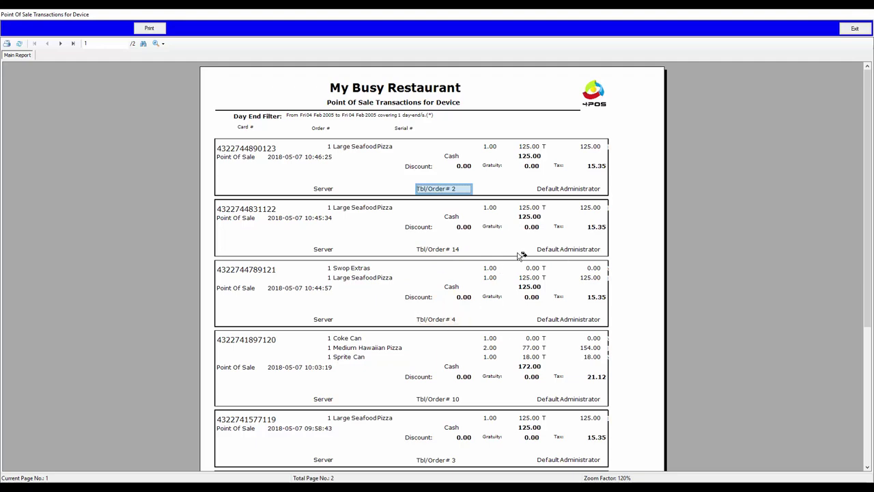
click(855, 28)
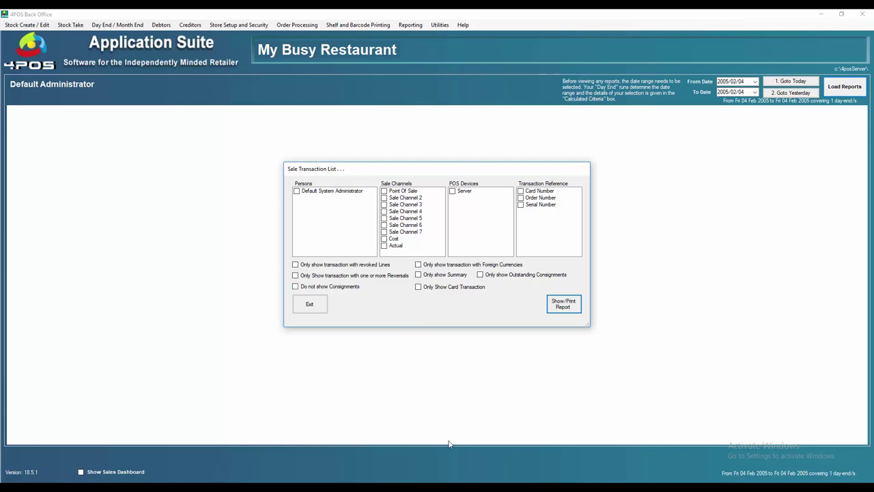
Switch to 4POS Touch Point Of Sale, review this computer's configuration options, and close the option menu
mouse_move(434, 486)
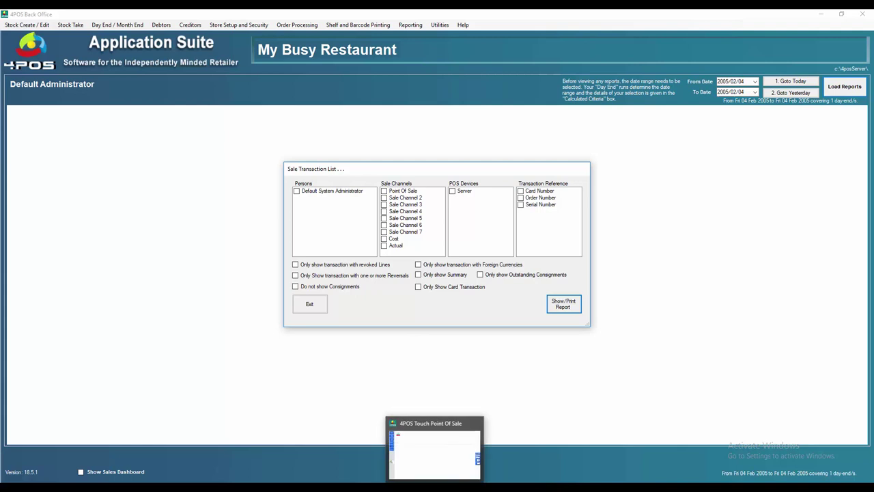
click(434, 455)
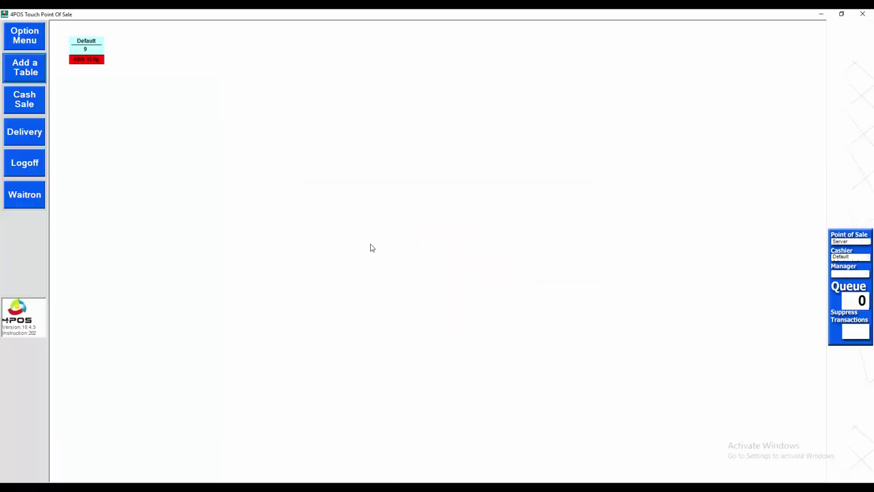
click(30, 48)
click(161, 102)
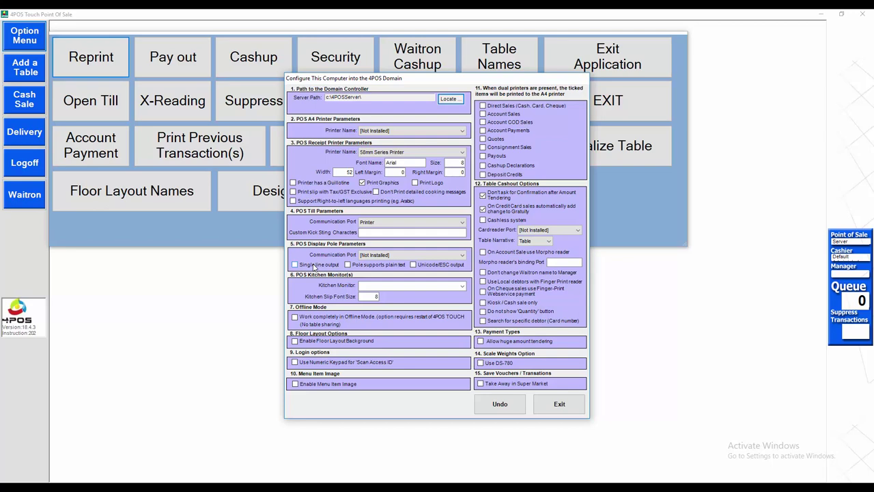
click(559, 404)
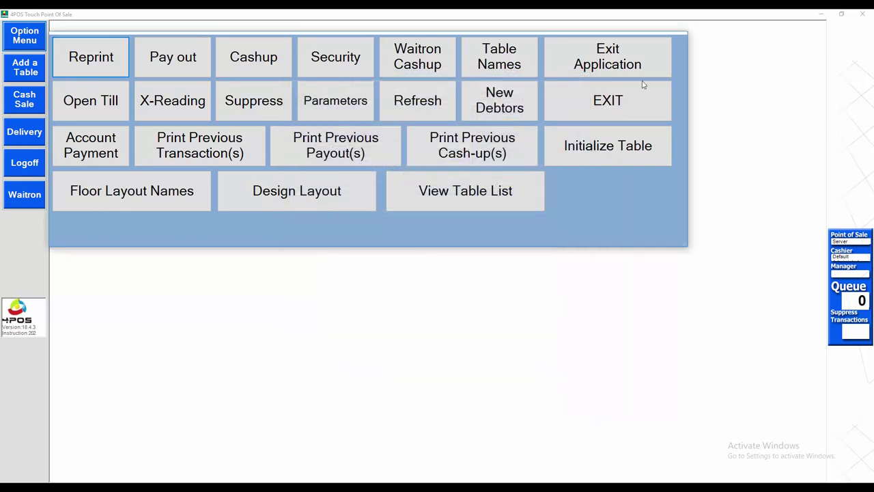
click(608, 100)
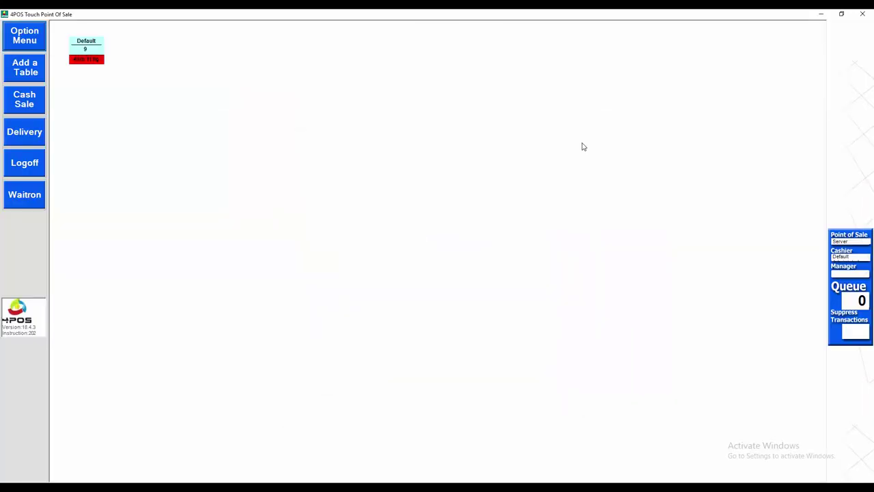
Display the open tables of all waitrons on the floor layout
click(36, 201)
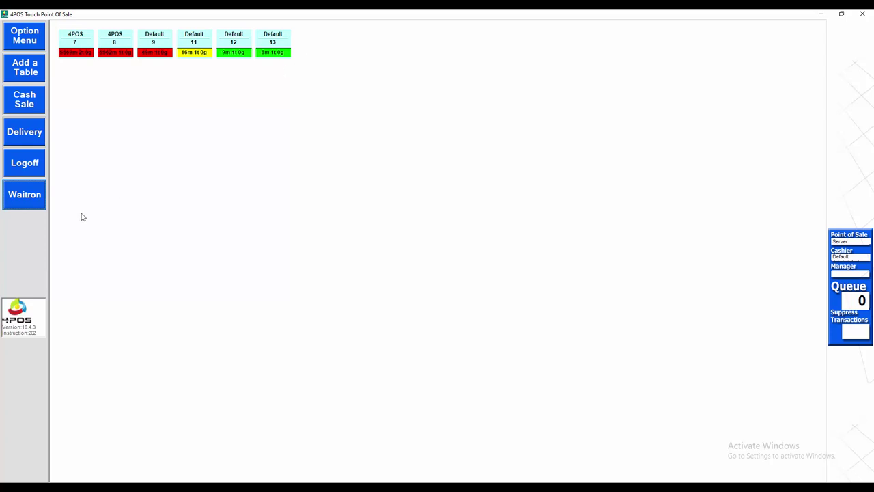
Limit the floor layout to the current waitron's tables, log off, and log in as 4POS Team with the login password
click(39, 203)
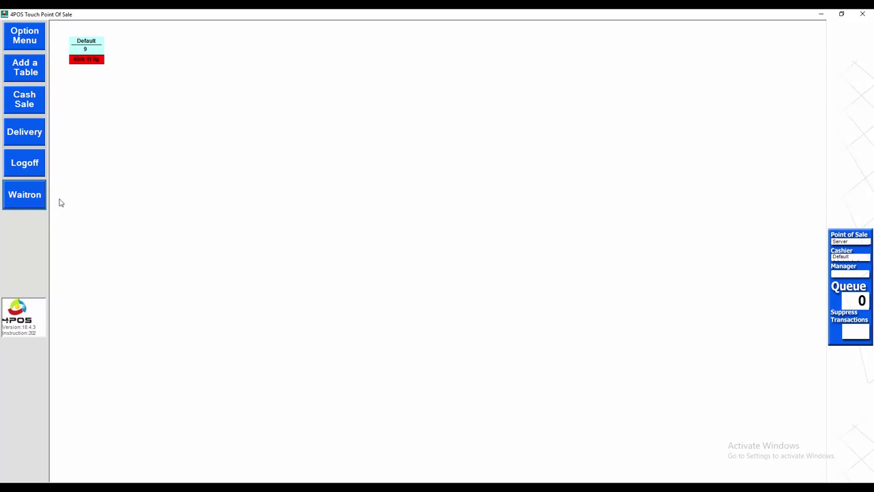
click(24, 162)
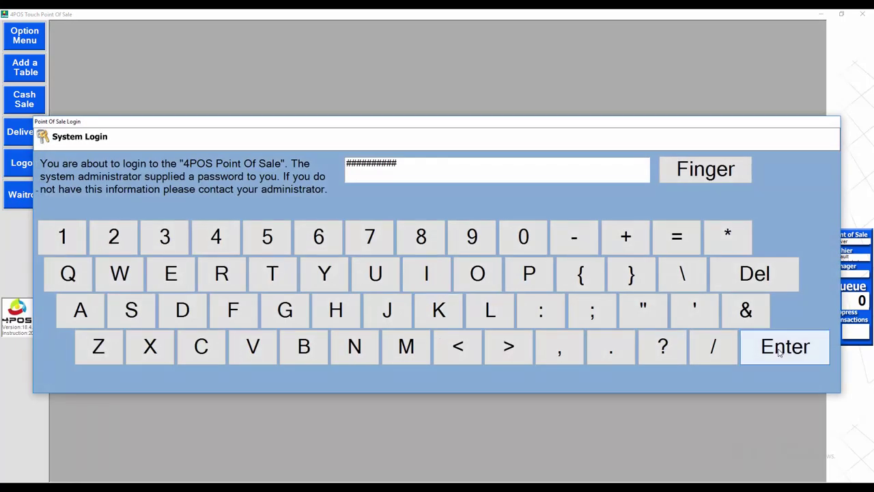
click(780, 349)
text(#######)
click(780, 349)
click(481, 146)
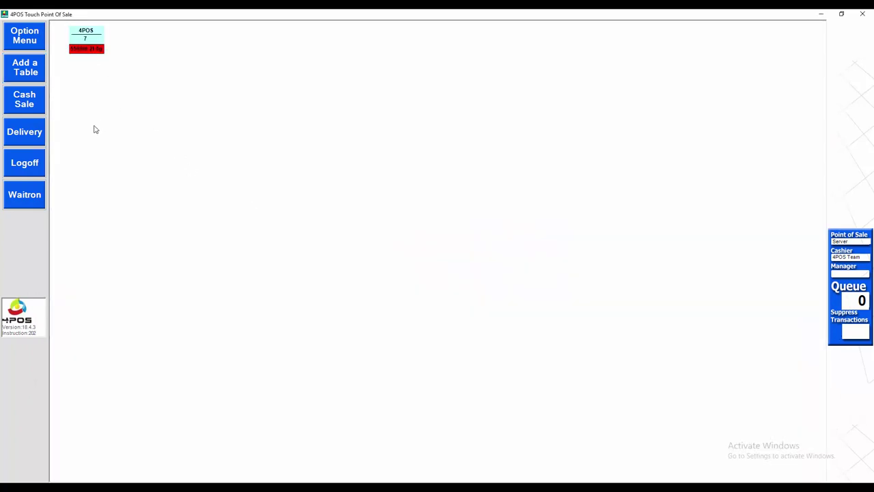
Display the open tables of all waitrons and cash out table 11 with a R 200 cash tender
click(41, 196)
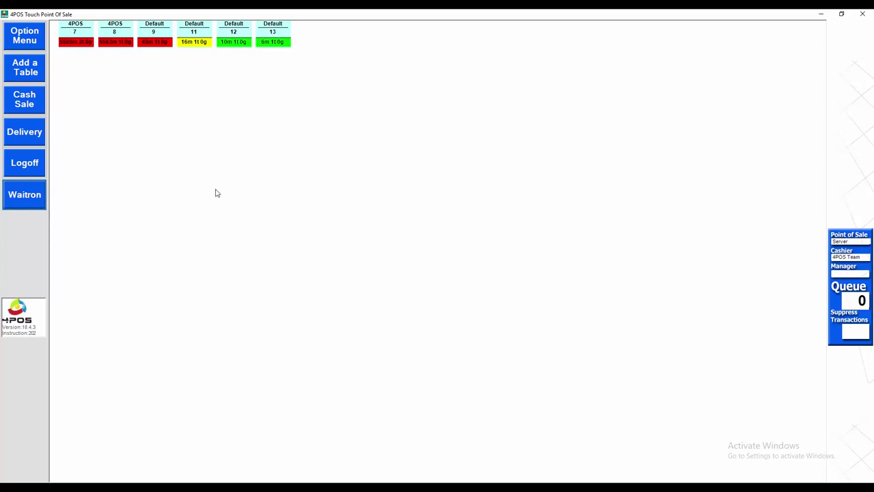
click(197, 35)
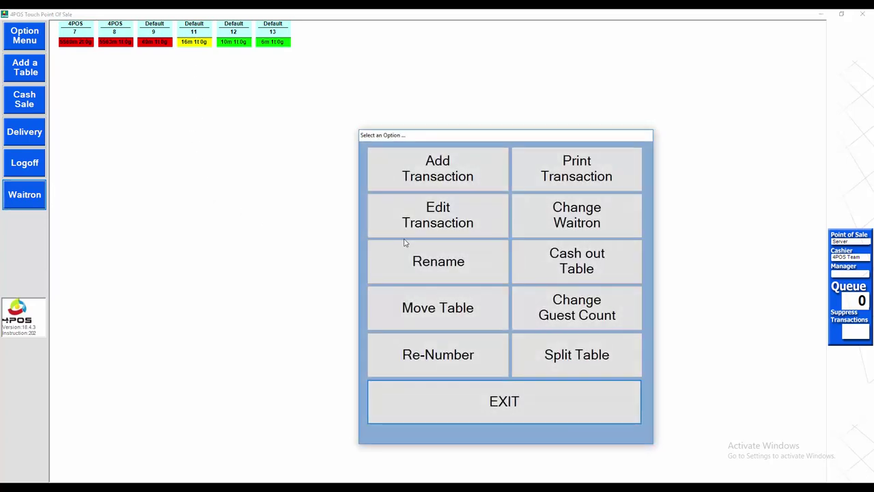
click(557, 267)
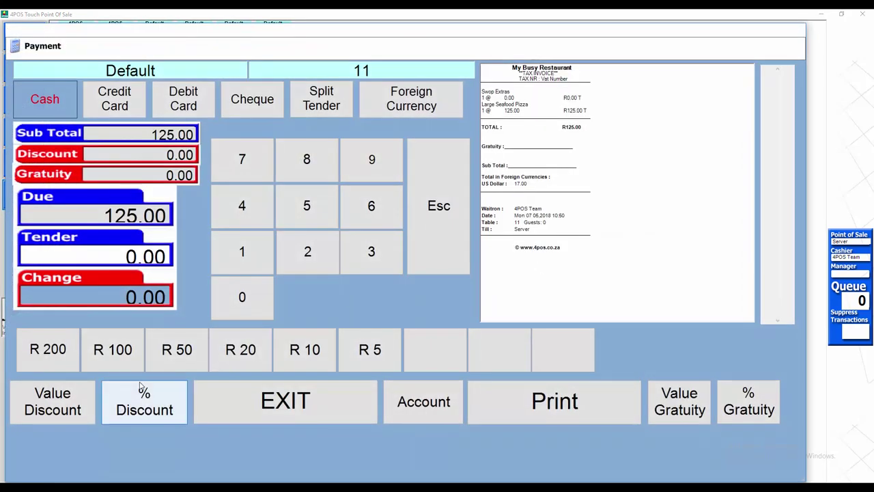
click(53, 351)
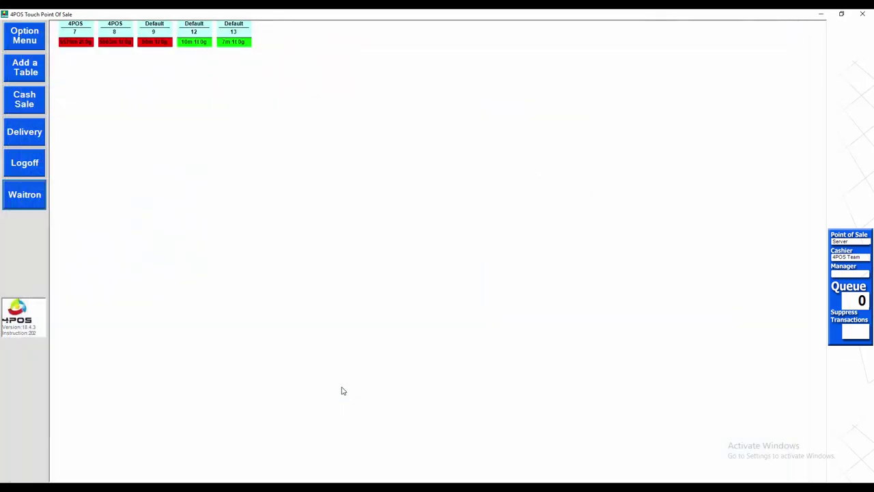
Try to run a waitron cashup for 4POS Team, dismiss the message, and close the waitron list
click(25, 38)
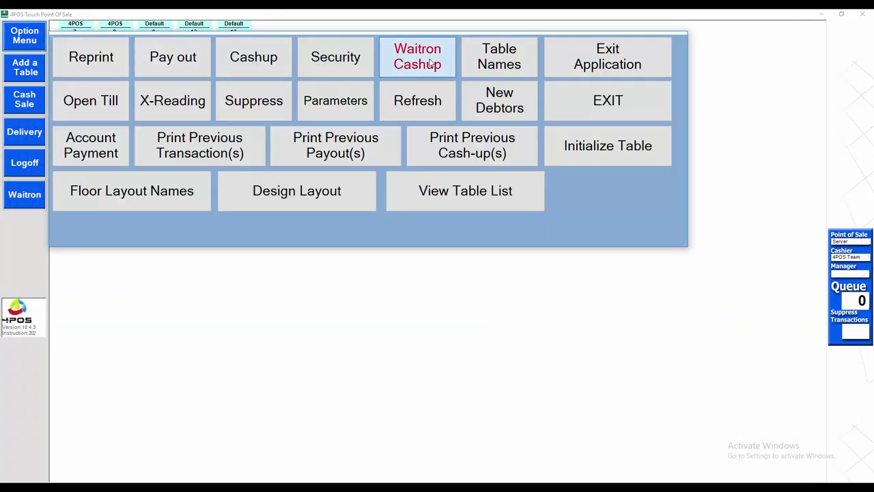
click(430, 63)
click(366, 176)
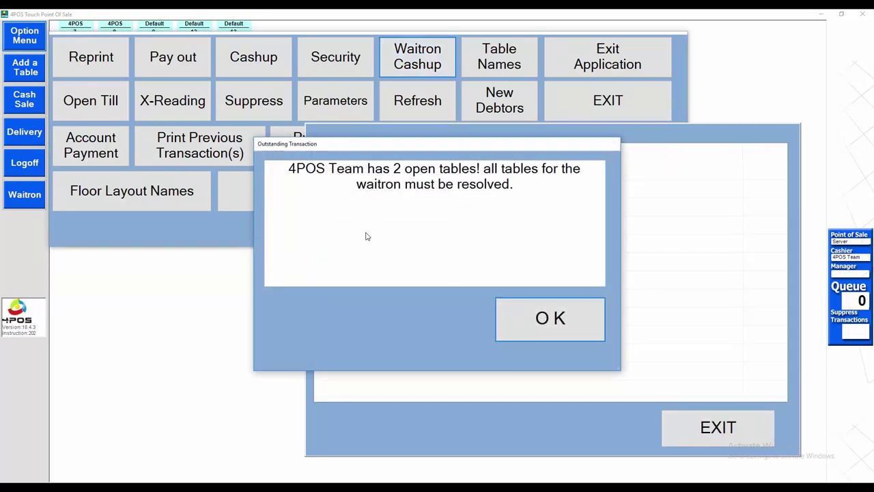
click(550, 317)
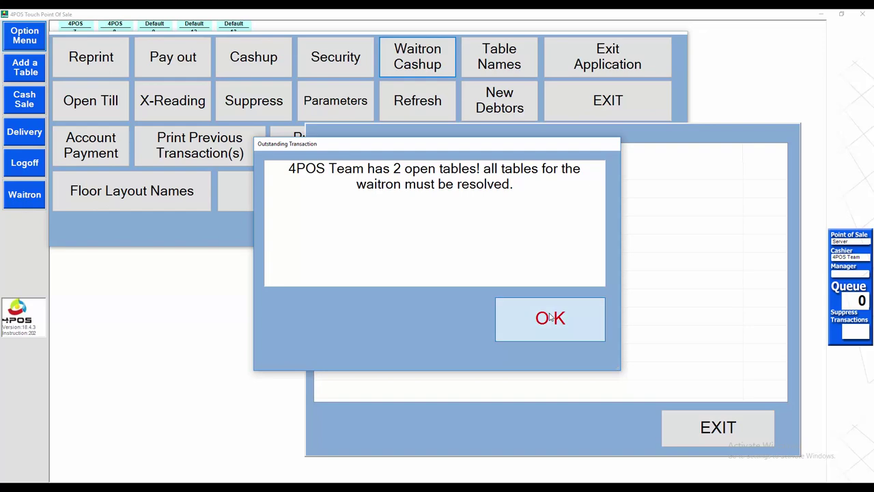
click(736, 425)
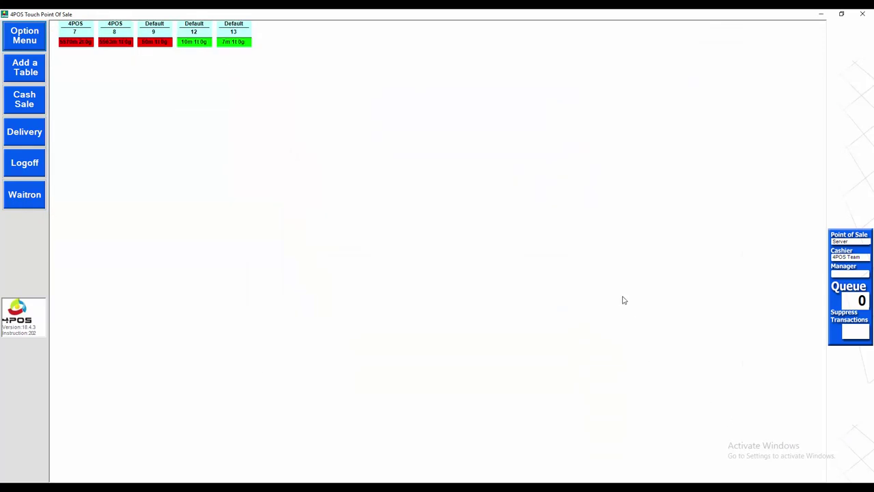
Switch to 4POS Back Office, close the Sale Transaction List filter, and open the Default Administrator employee's point of sale permissions
click(12, 41)
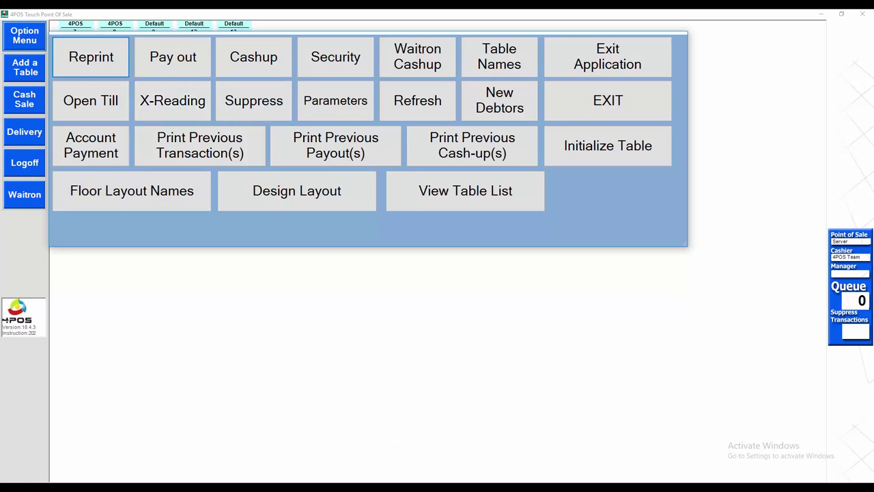
mouse_move(435, 487)
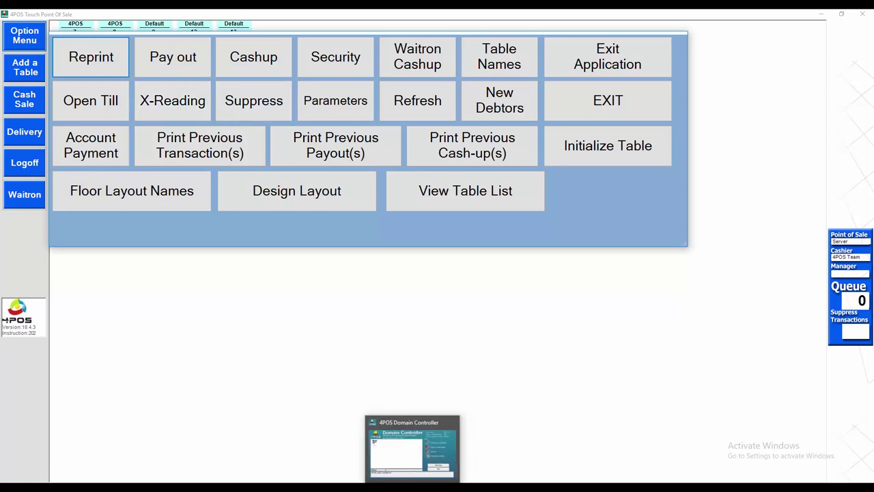
mouse_move(389, 487)
click(440, 447)
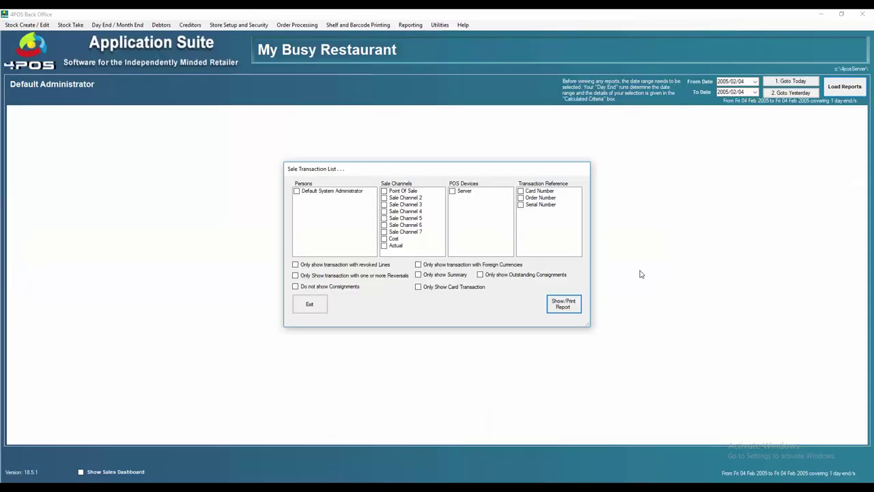
click(312, 302)
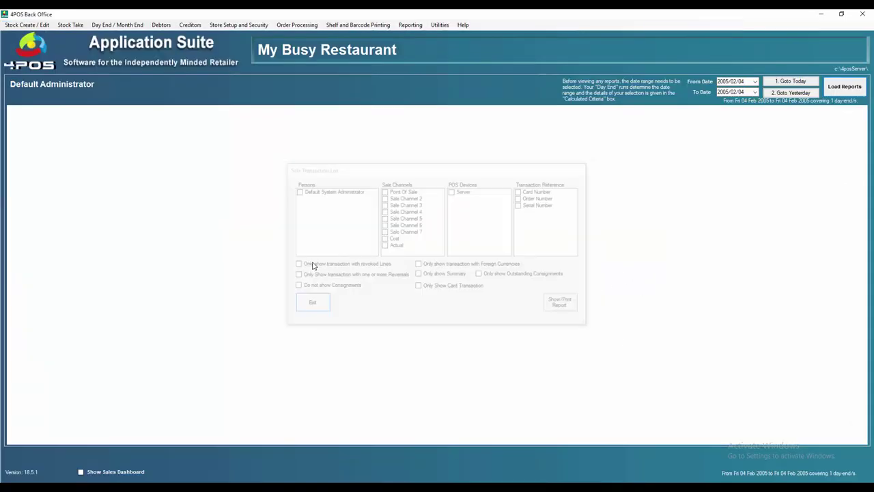
click(238, 25)
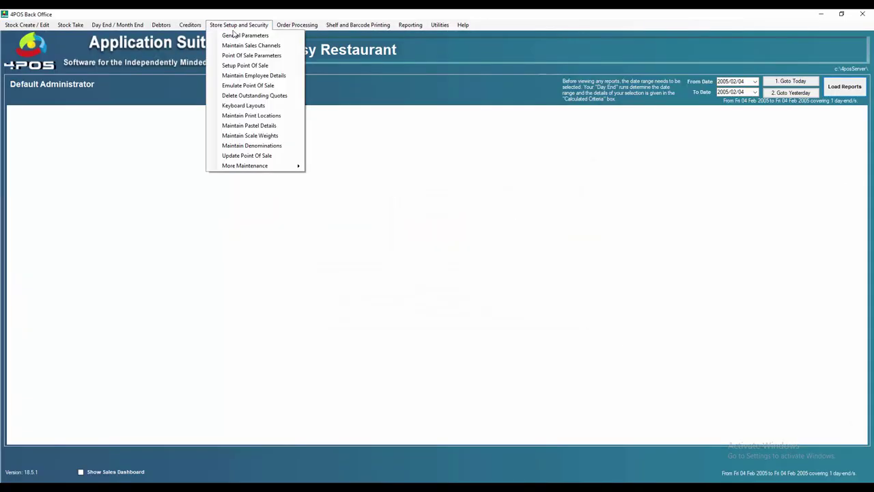
click(252, 76)
double_click(413, 175)
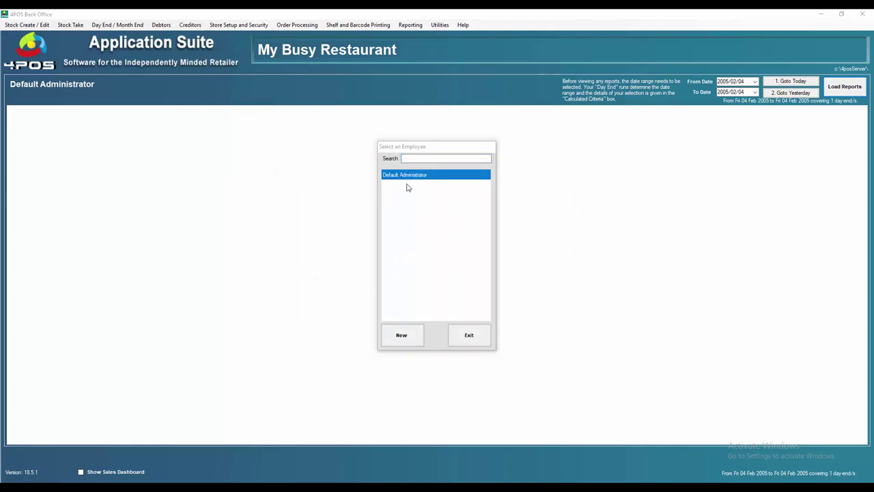
click(437, 181)
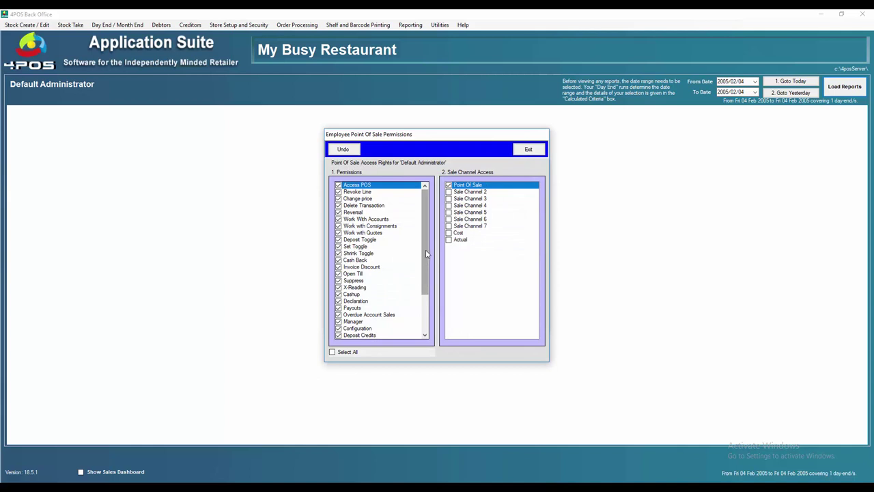
Remove the Cashup, Cashout Table and Reprint Transaction permissions from the Default Administrator, and close the employee windows
drag(425, 249, 426, 292)
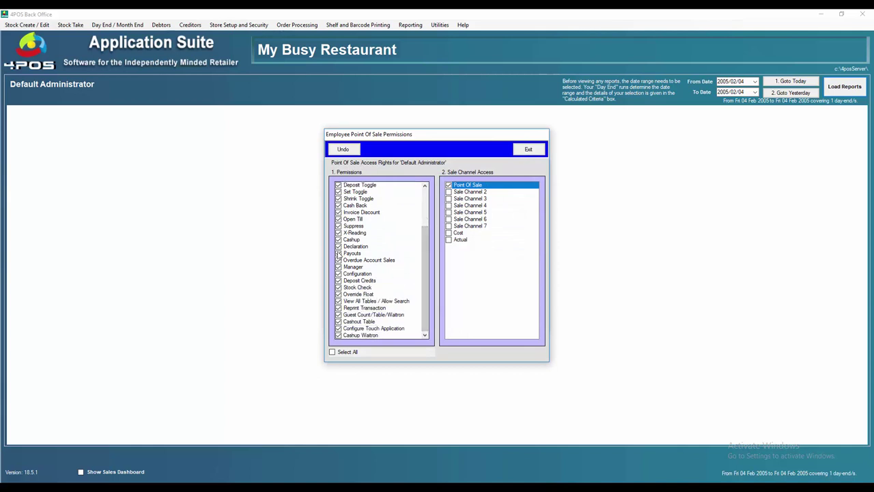
click(338, 240)
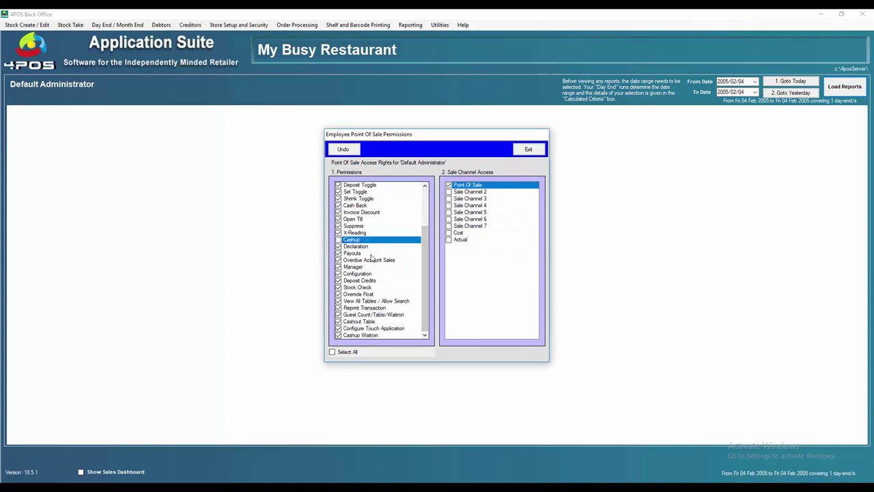
click(388, 323)
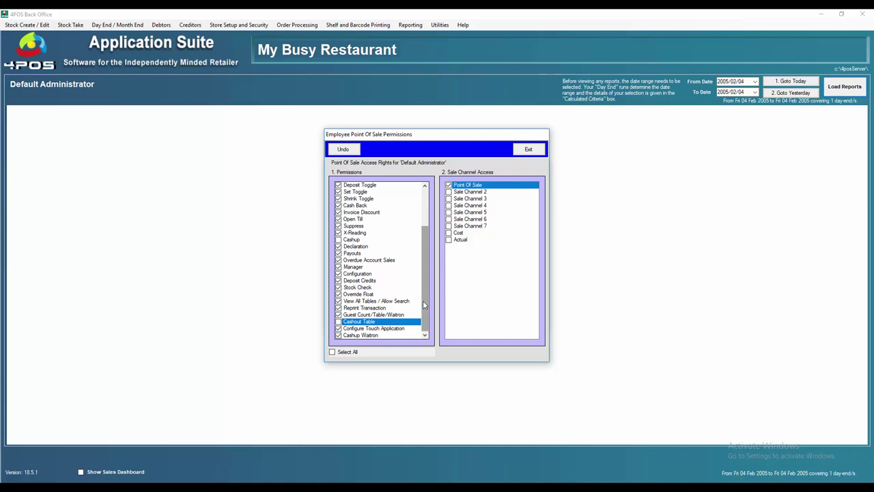
drag(423, 300, 423, 229)
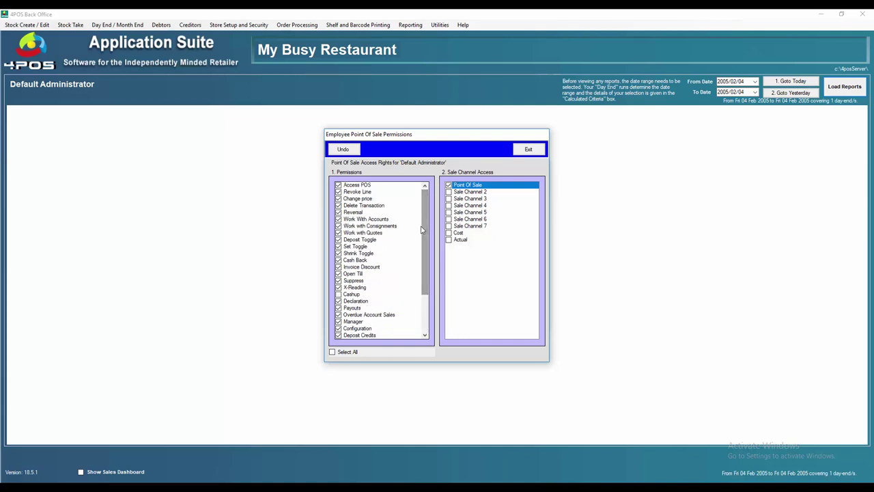
scroll(419, 231, down, 3)
click(409, 321)
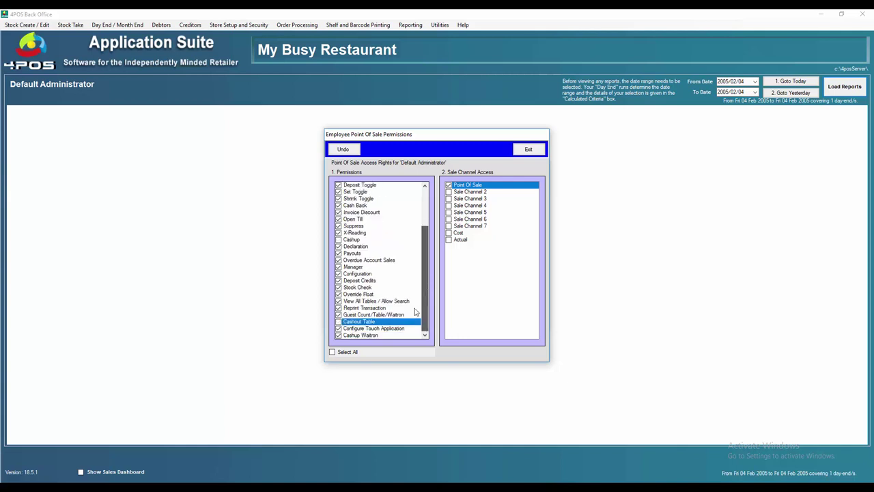
click(349, 309)
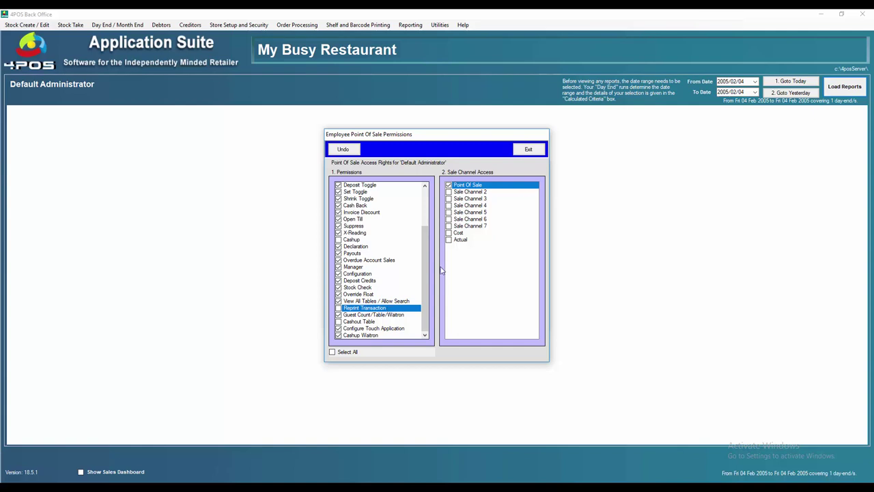
scroll(426, 269, up, 3)
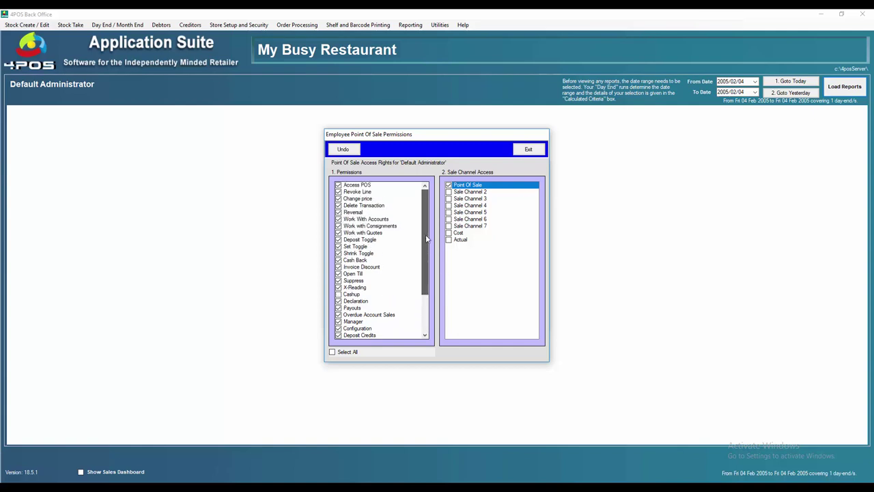
mouse_move(434, 486)
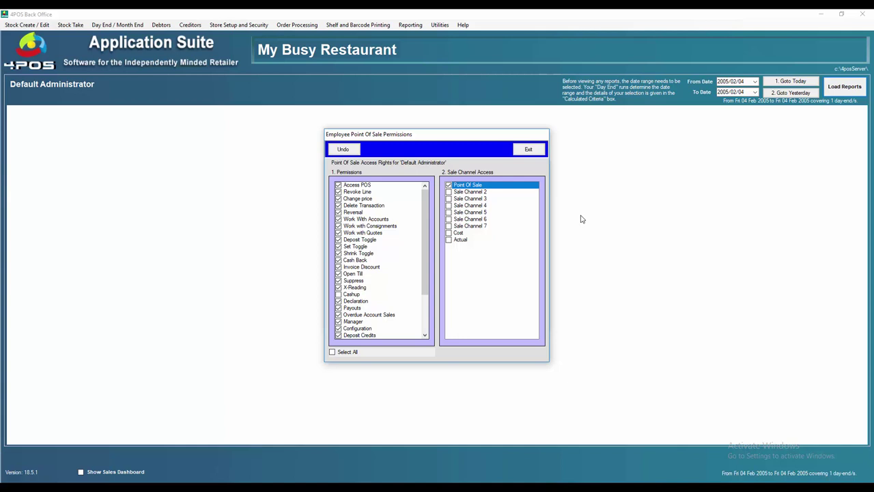
click(528, 149)
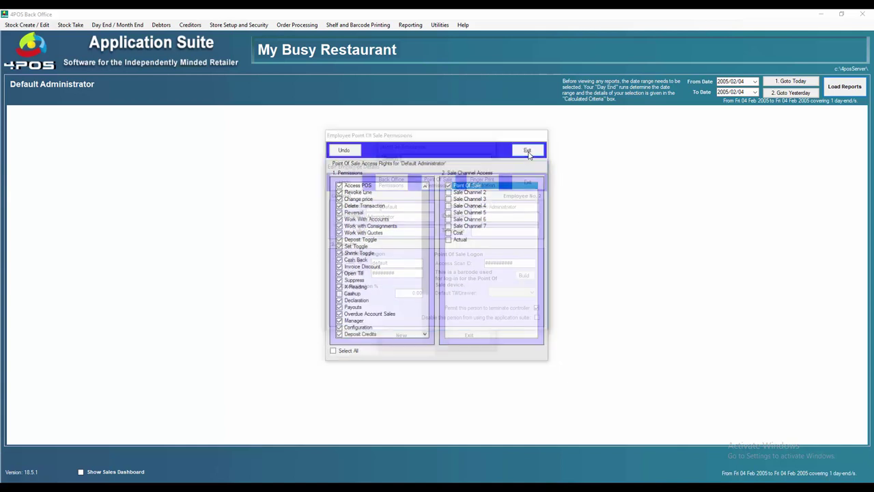
click(520, 184)
click(469, 336)
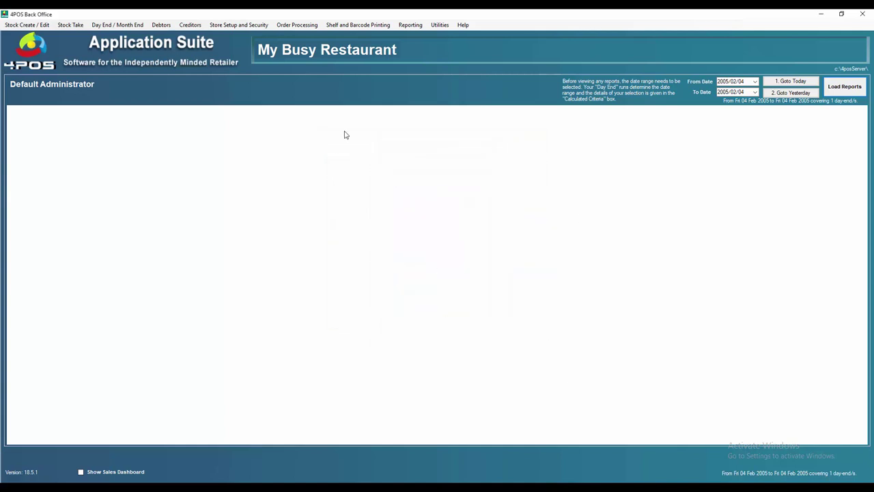
Enable "Cash Sales have to be finalized (Touch)" in the Point Of Sale Parameters and close the window
click(329, 26)
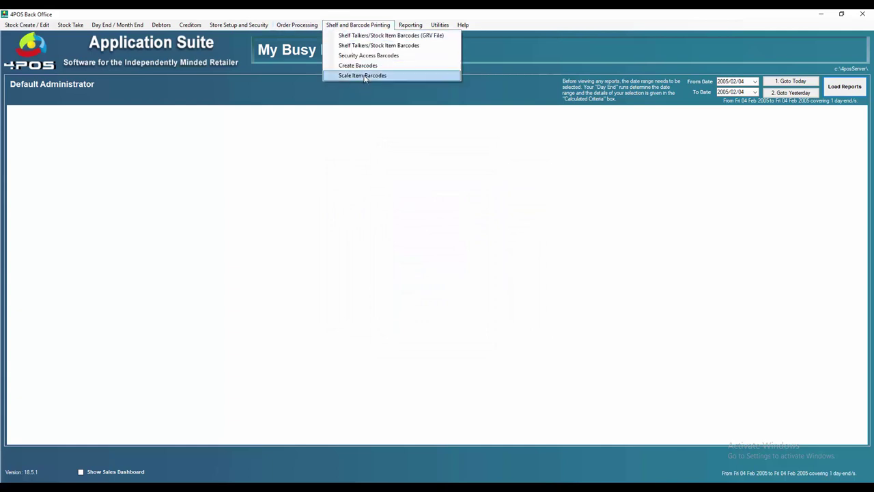
mouse_move(280, 25)
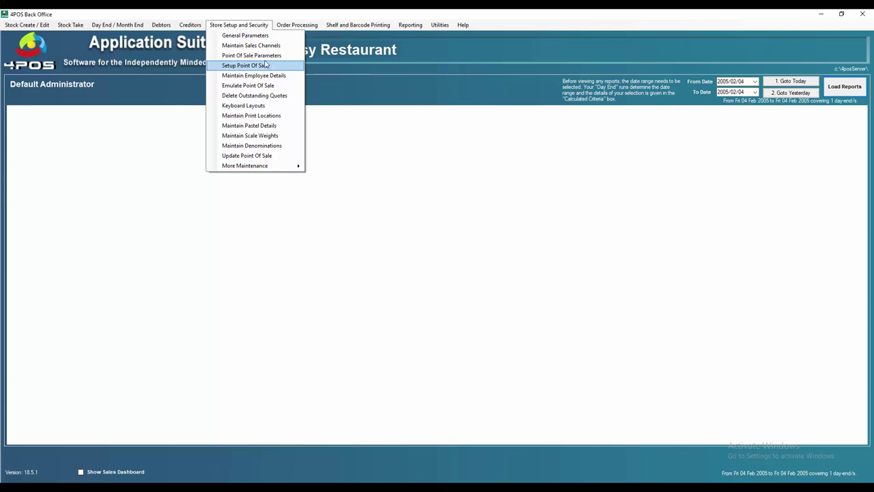
click(263, 56)
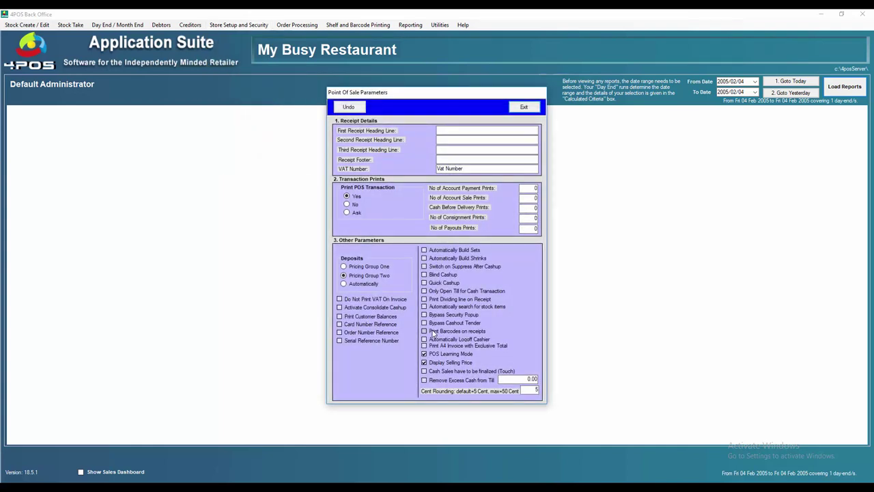
click(424, 371)
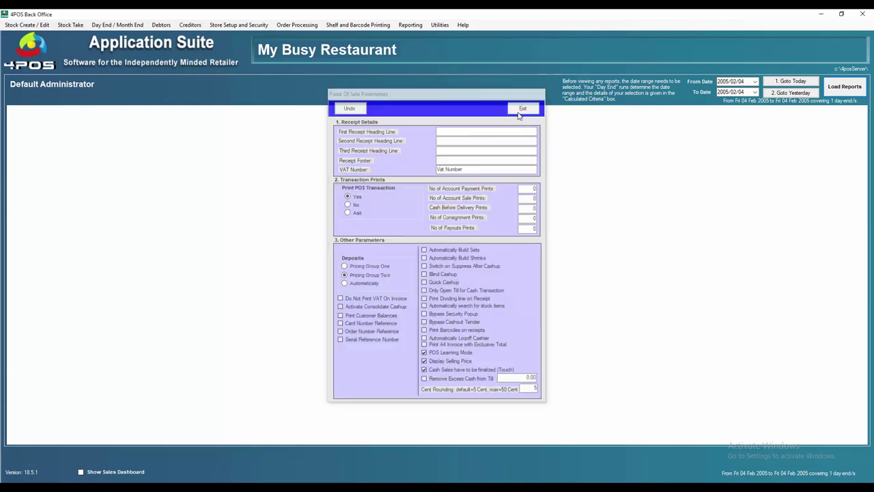
click(523, 107)
Send an Update All instruction from the back office to the point of sale
click(27, 24)
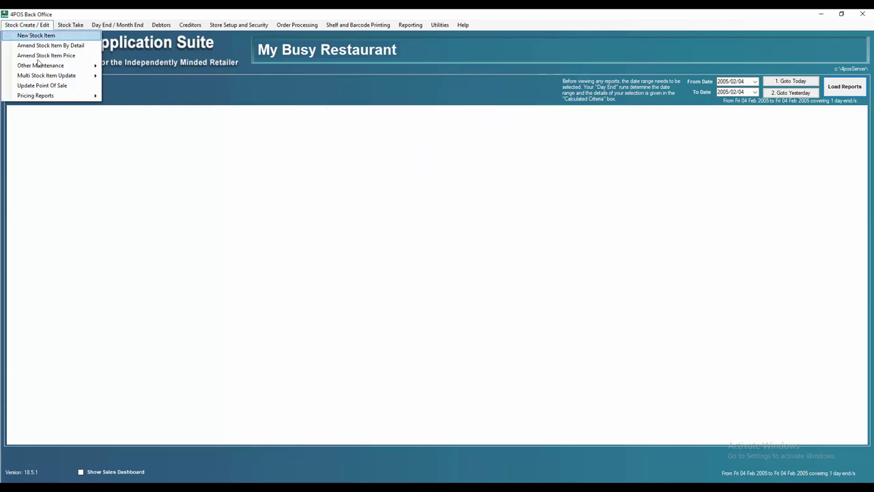
click(60, 84)
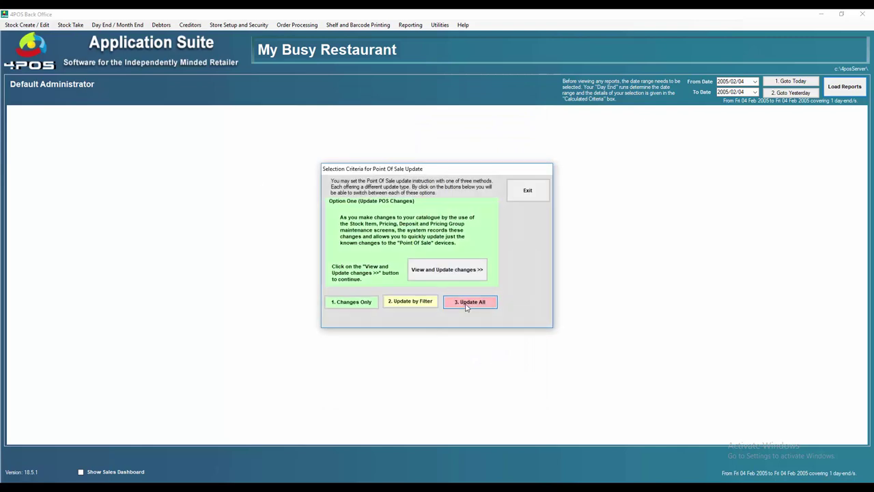
click(449, 303)
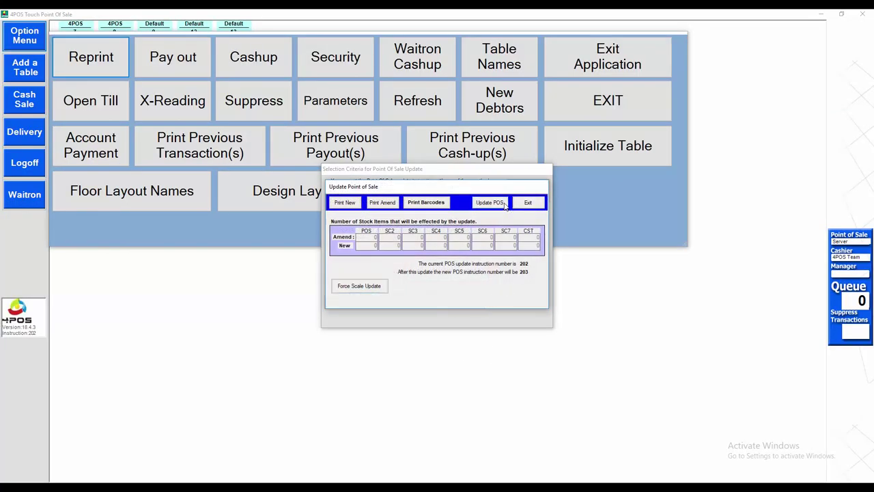
click(489, 203)
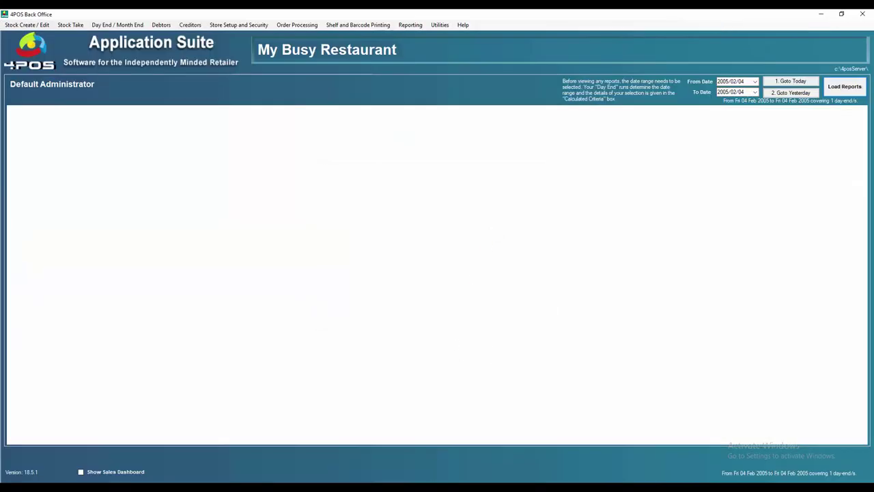
Switch to 4POS Touch Point Of Sale and close the option menu
mouse_move(434, 486)
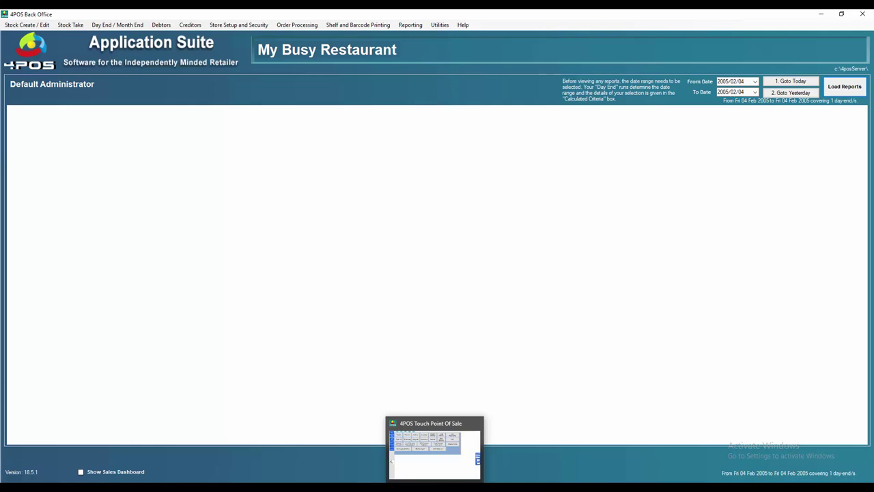
click(418, 461)
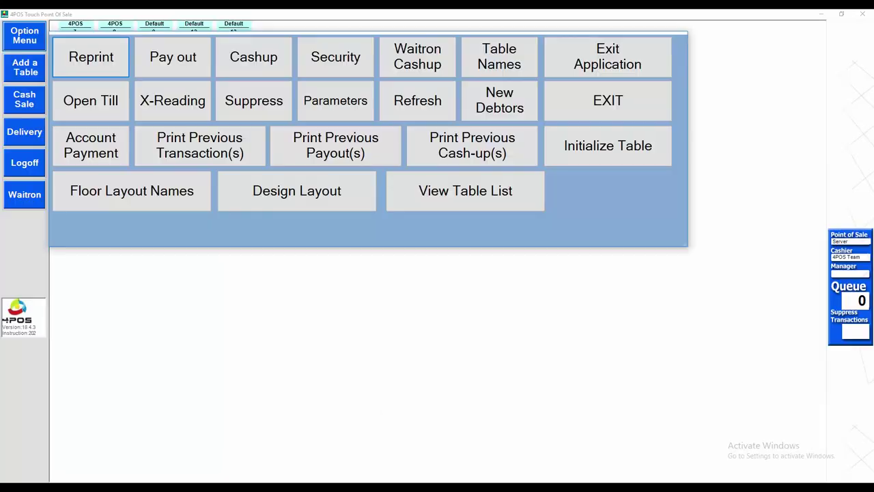
click(613, 116)
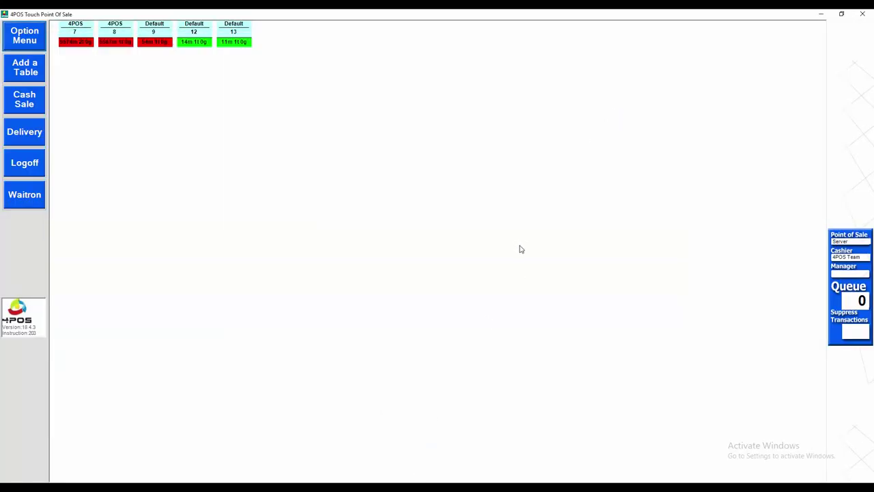
Start a cash sale and add one Medium Hawaiian Pizza with No Colddrink
click(15, 109)
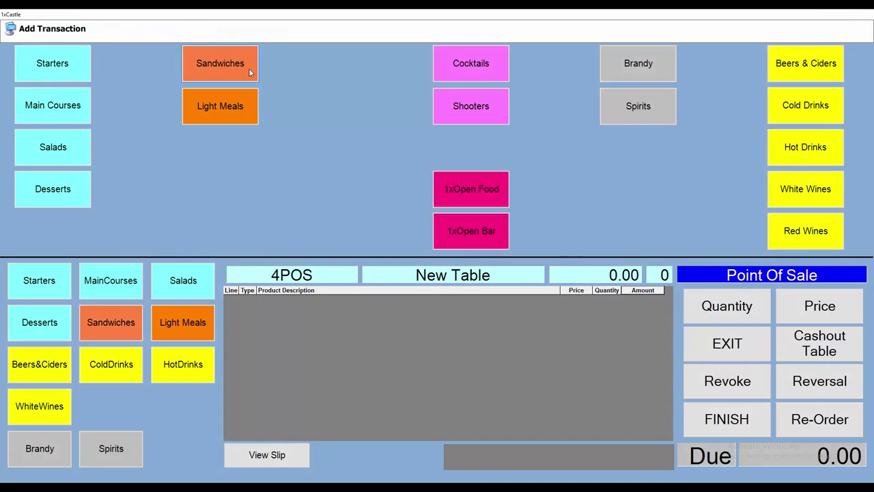
click(44, 107)
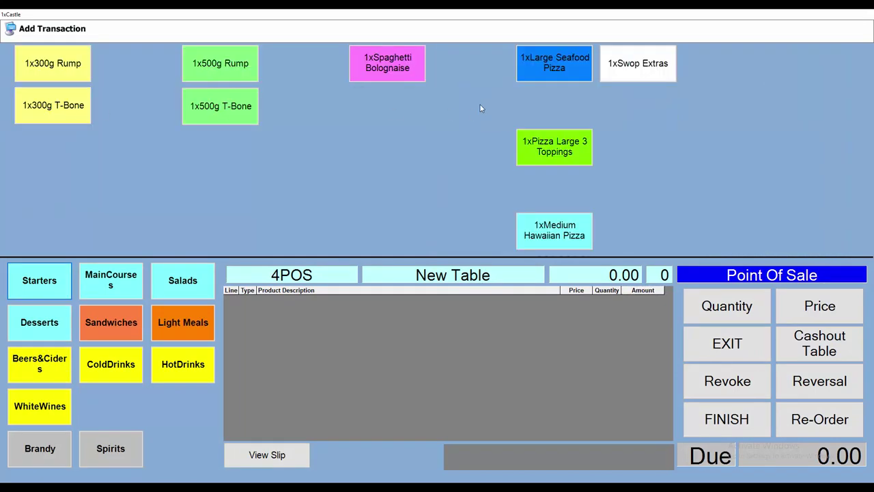
click(568, 231)
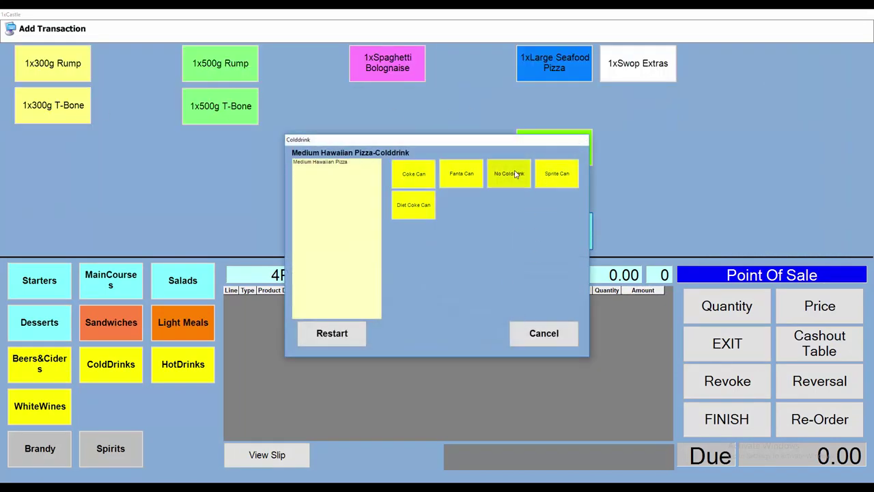
click(515, 173)
click(487, 224)
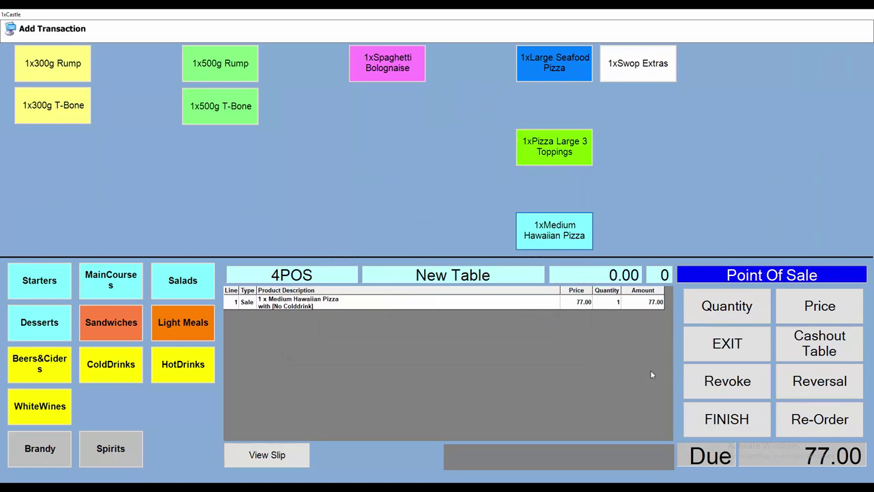
Finish the cash sale, tender R 100 in cash, and exit the new blank transaction
click(726, 420)
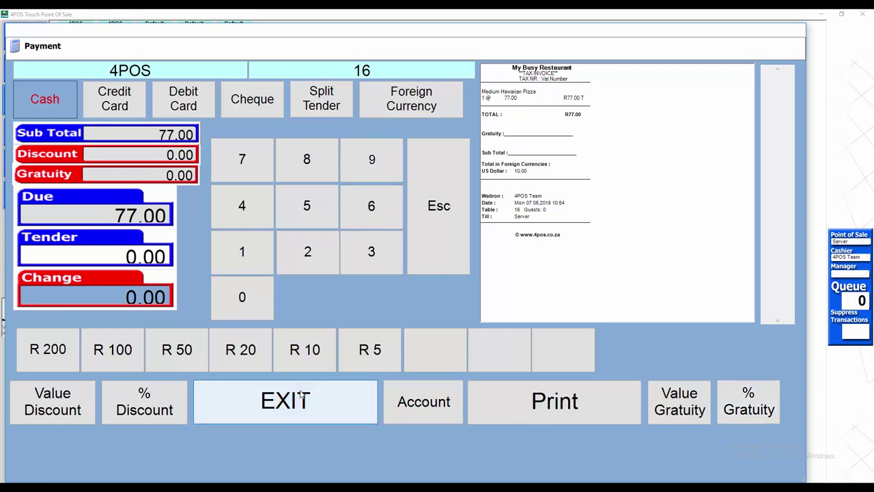
click(113, 350)
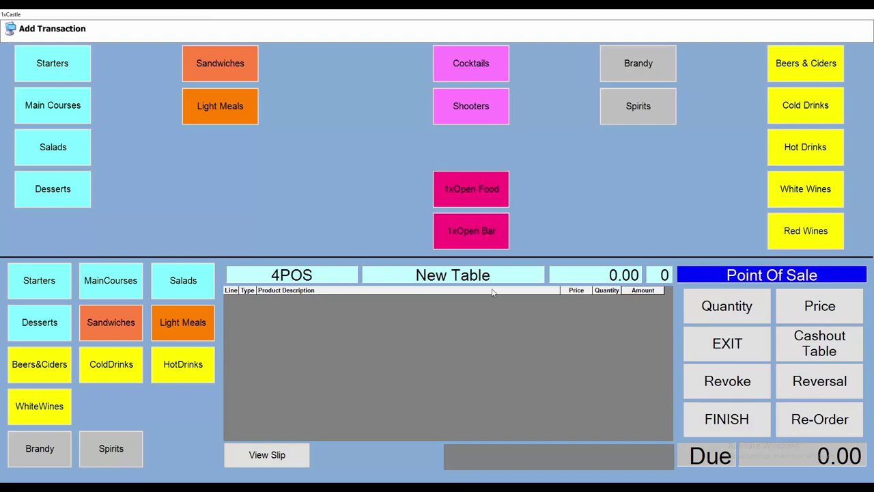
click(727, 343)
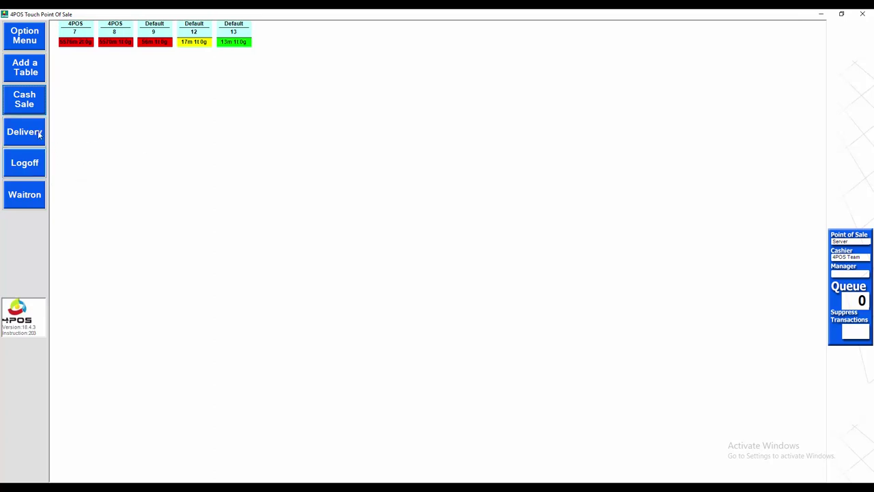
Add table number 55 with a guest count of 4
click(25, 66)
click(264, 219)
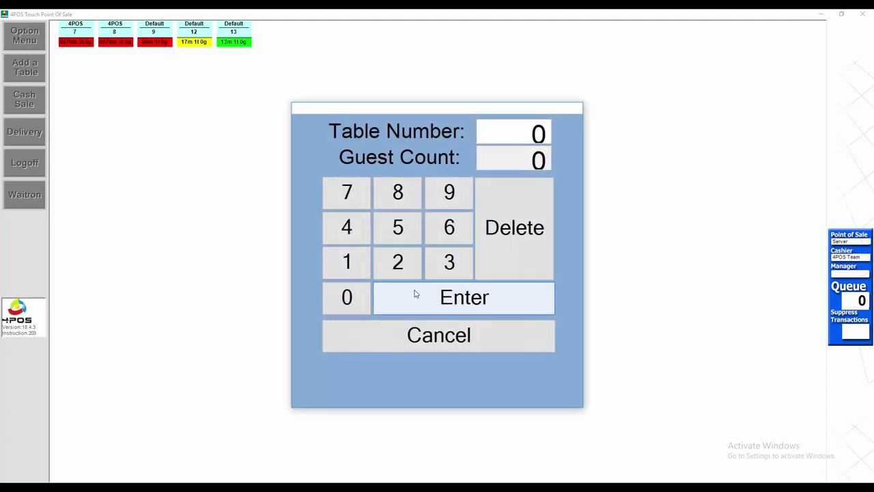
click(398, 225)
click(398, 226)
click(433, 297)
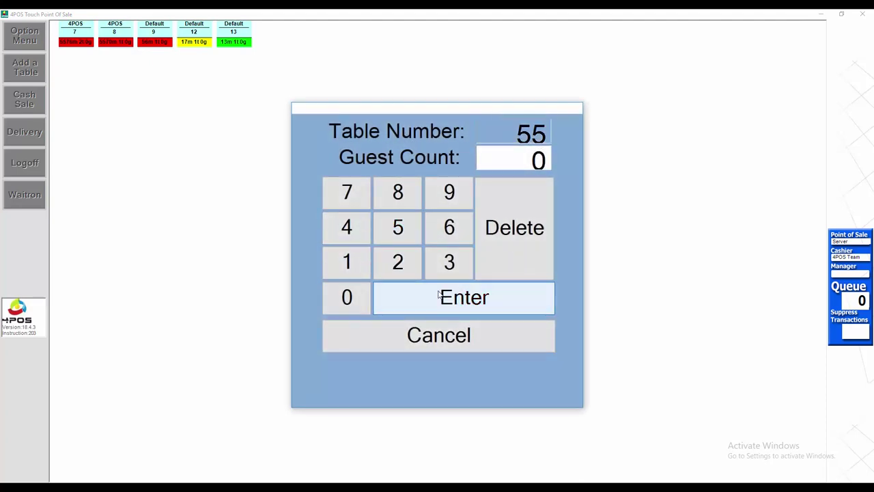
click(359, 228)
click(466, 304)
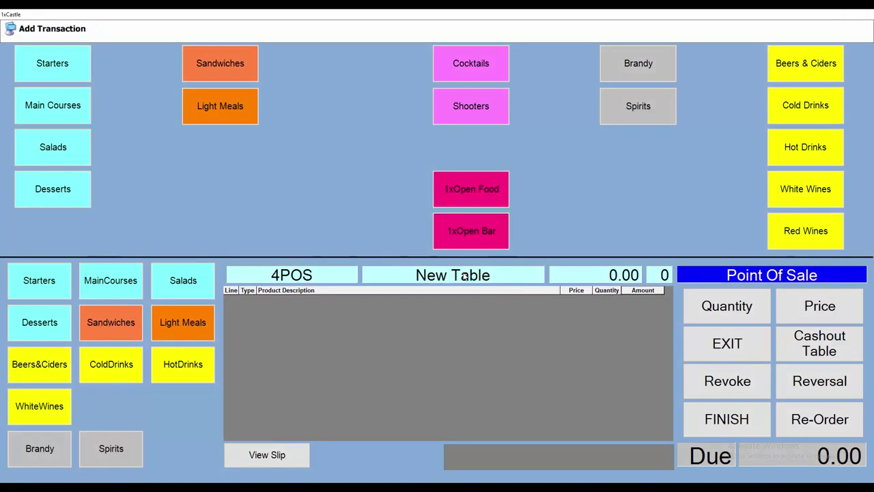
Add a Pizza Large 3 Toppings with Bacon, Pineapple and Bacon, plus a 500g Rump and a 500g T-Bone
click(58, 112)
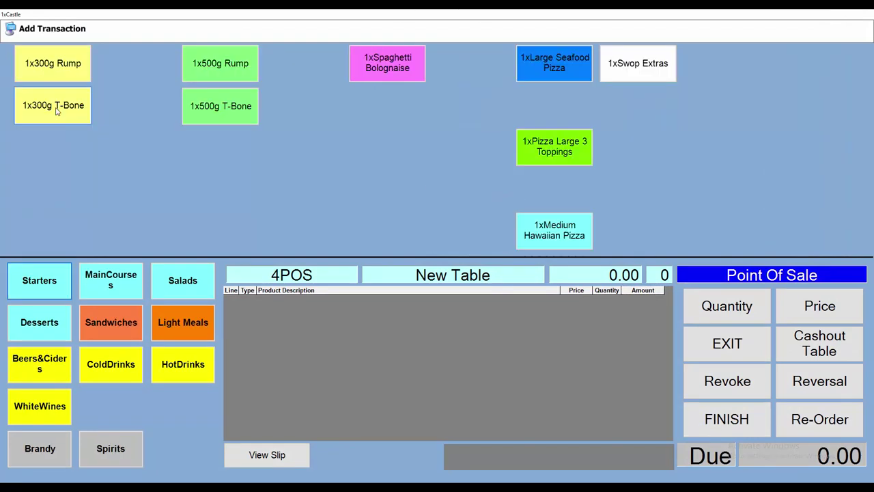
click(544, 153)
click(462, 174)
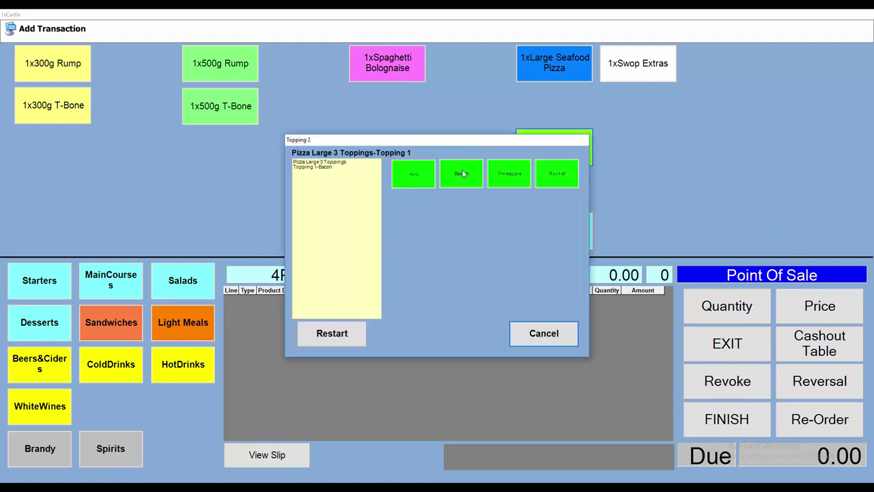
click(496, 173)
click(462, 174)
click(488, 220)
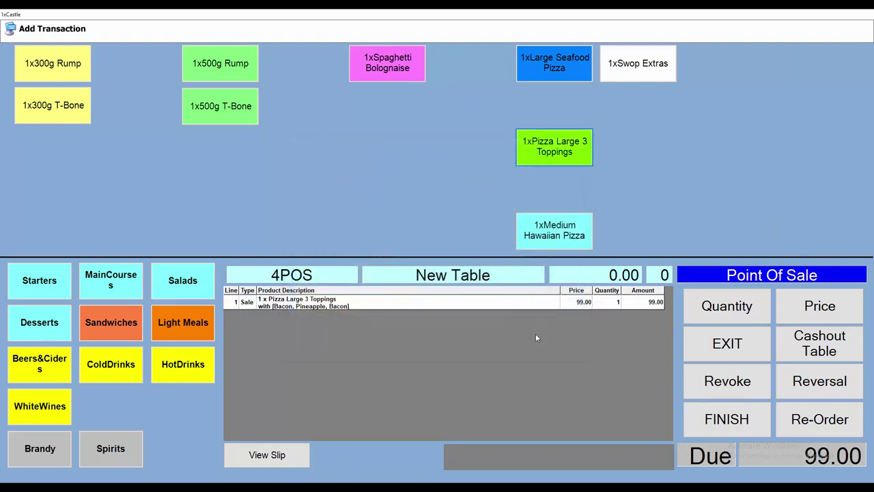
click(225, 72)
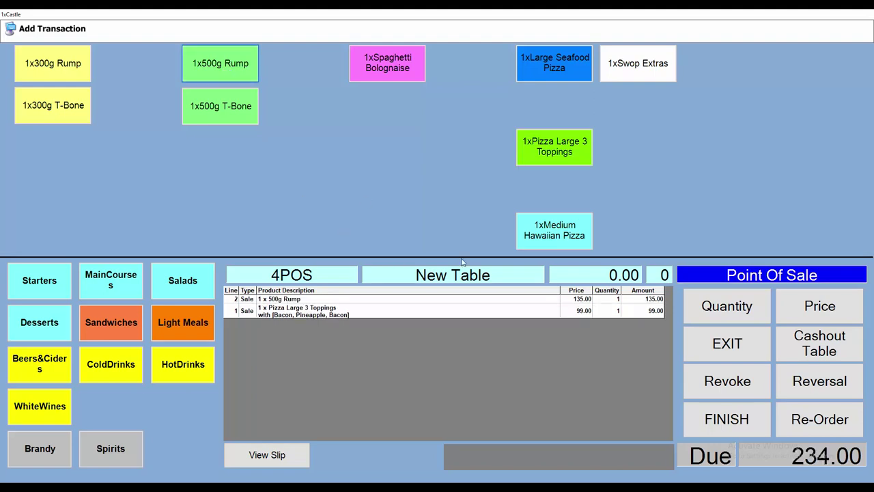
click(218, 116)
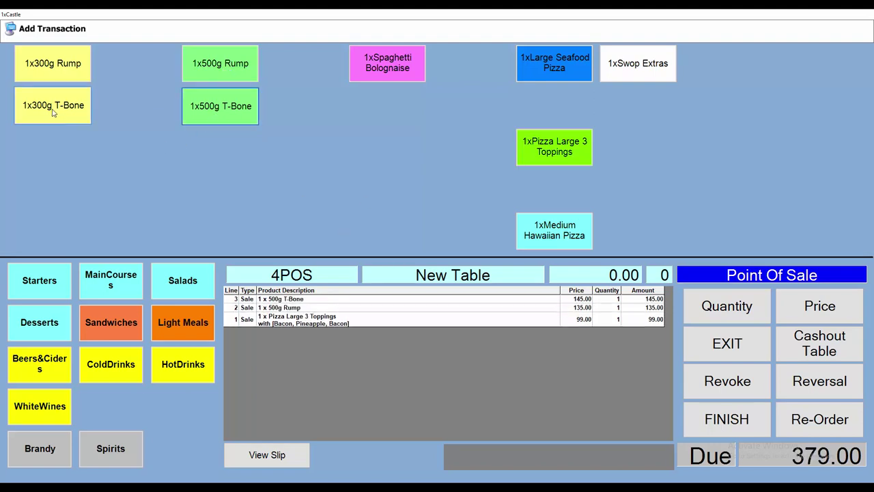
Add a 300g Rump with Rare, Veg and Fanta Can, plus a 300g T-Bone, and finish the table's order
click(52, 63)
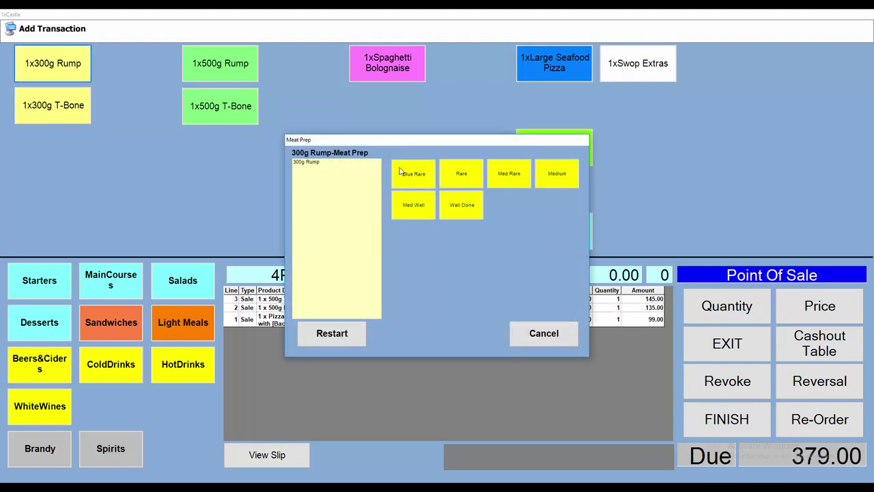
click(462, 173)
click(509, 173)
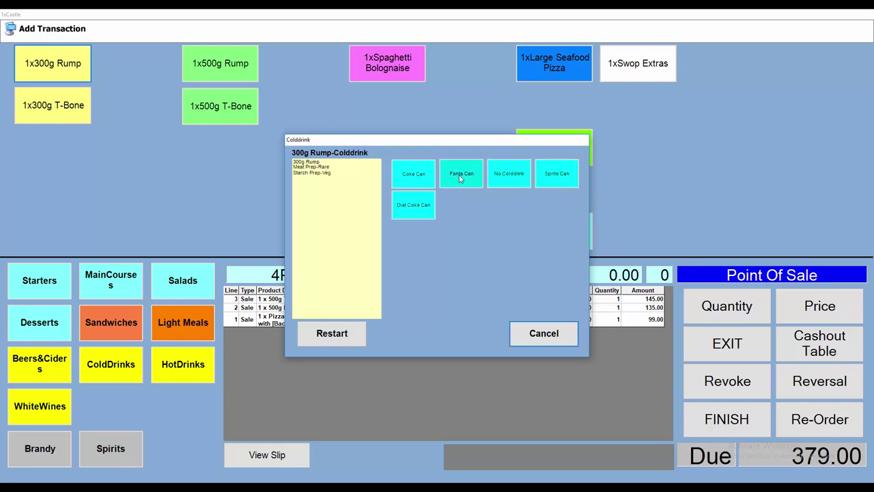
click(462, 173)
click(487, 226)
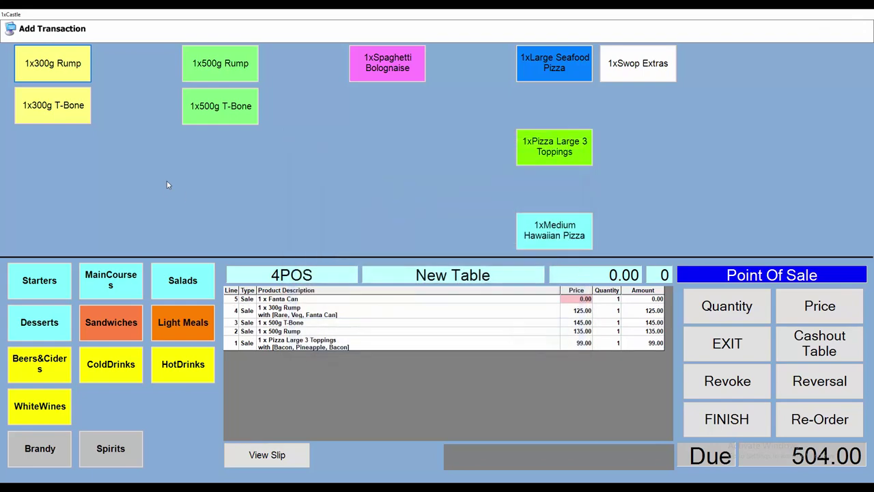
click(84, 116)
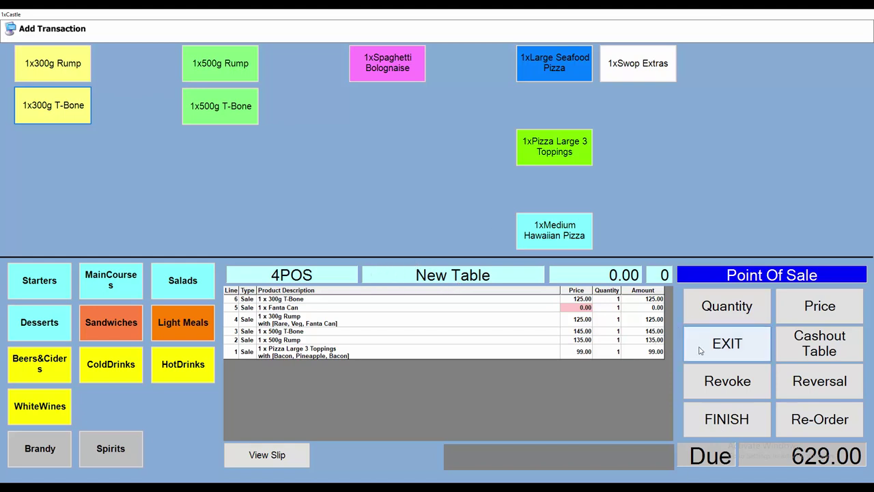
click(751, 427)
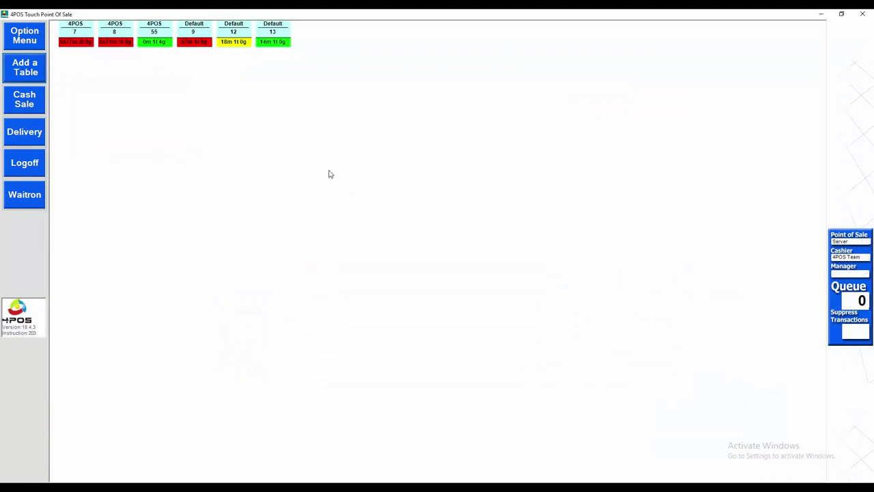
Switch to the waitron table layout and move table 55 up and across to the upper middle of the floor
click(32, 200)
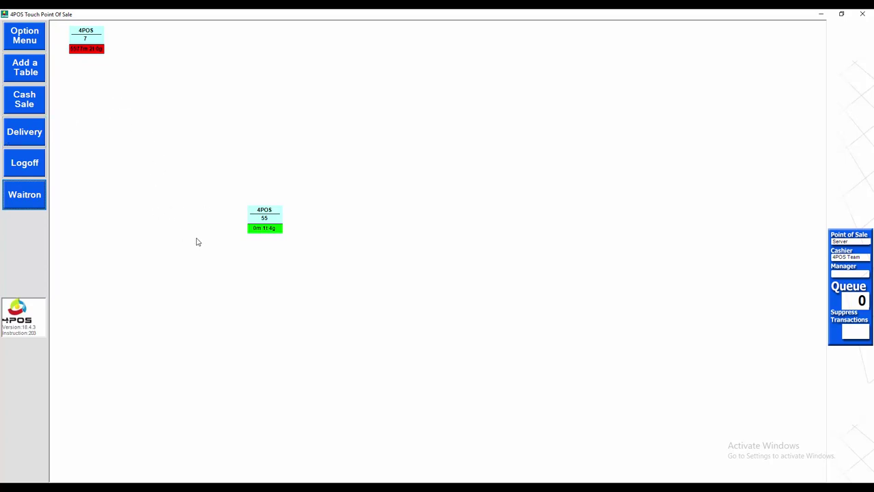
click(260, 232)
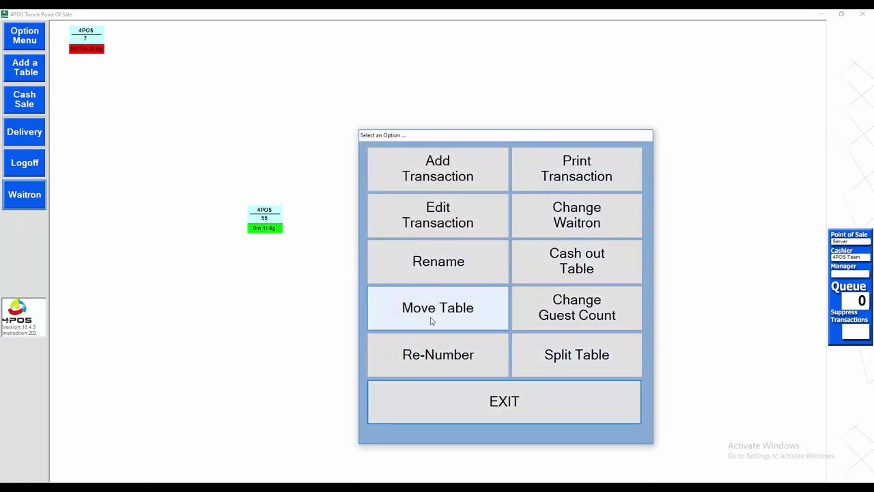
click(468, 308)
click(540, 72)
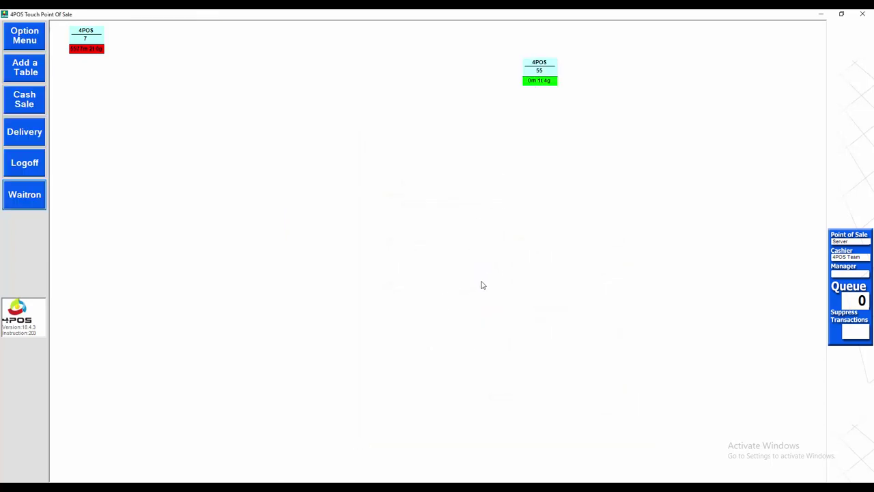
Open Split Table for table 55 and divide it into 3 splits
click(546, 77)
click(577, 371)
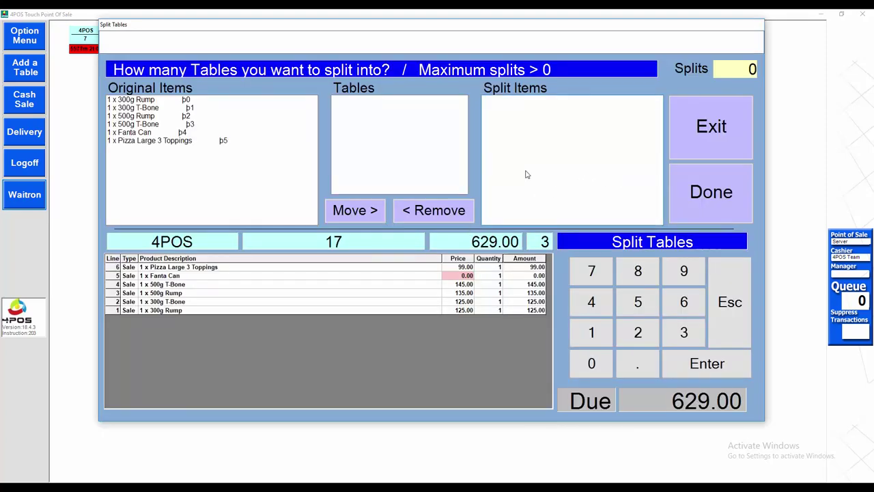
click(687, 335)
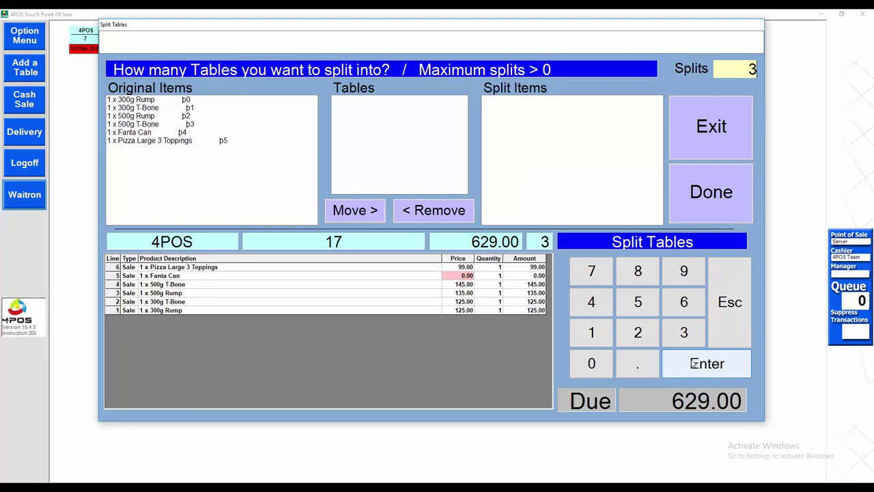
click(694, 363)
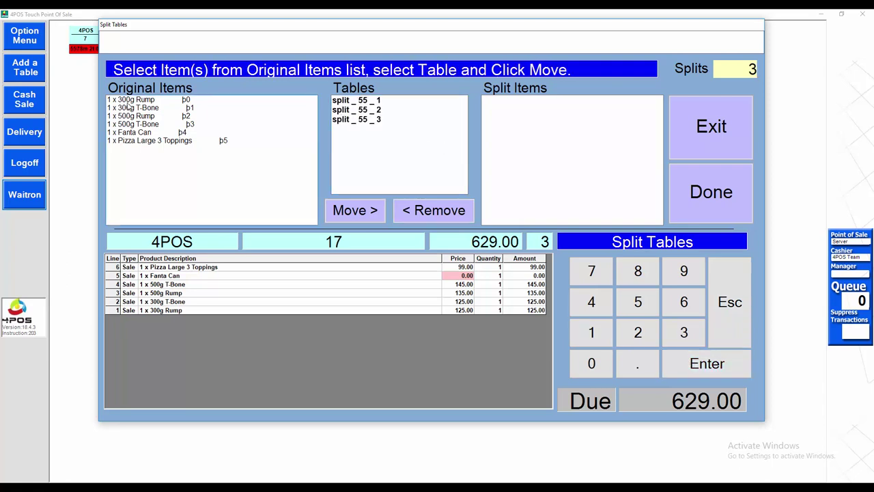
Move the 300g Rump from the original items to the first split of table 55
click(124, 100)
click(366, 102)
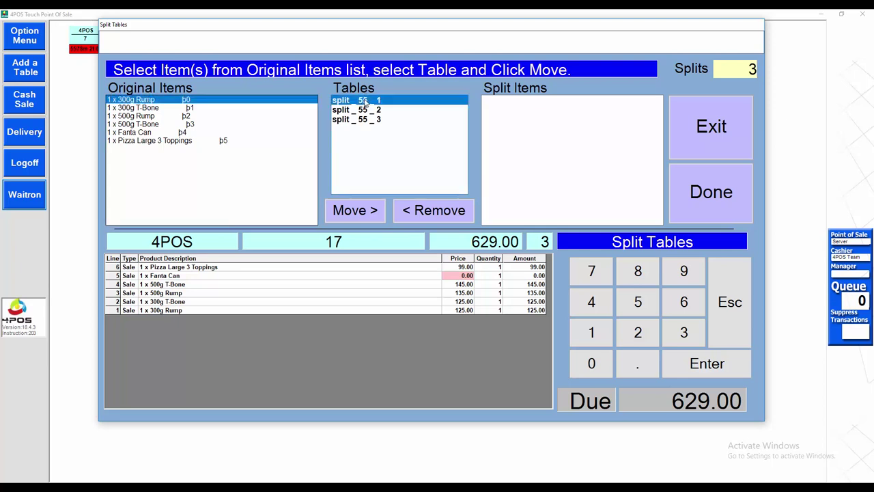
click(369, 212)
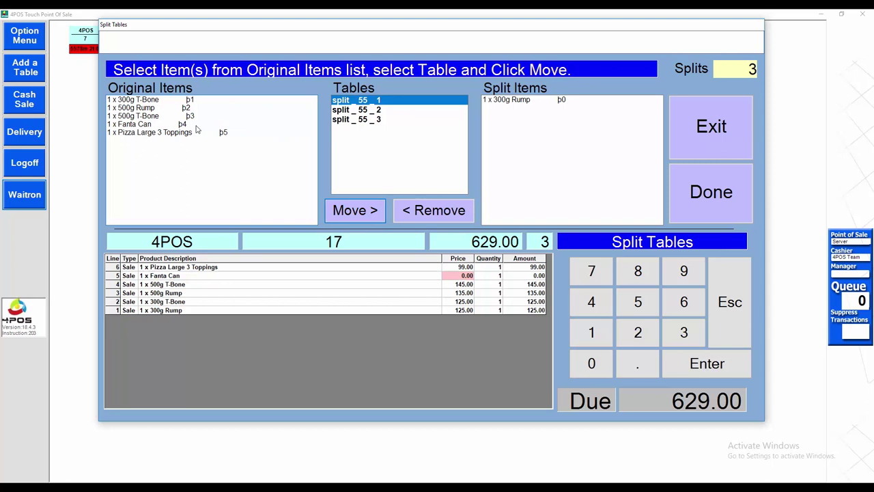
Move the Fanta Can to the first split of table 55 and the 500g Rump to the second split
click(127, 124)
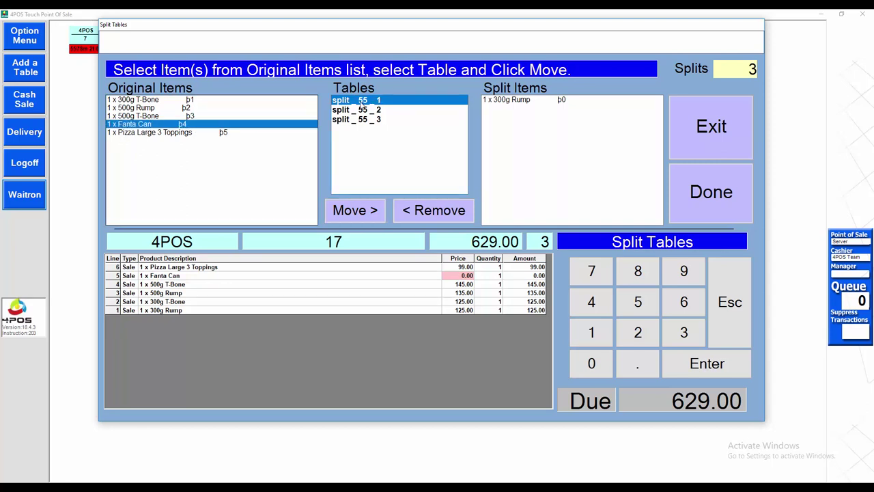
click(368, 210)
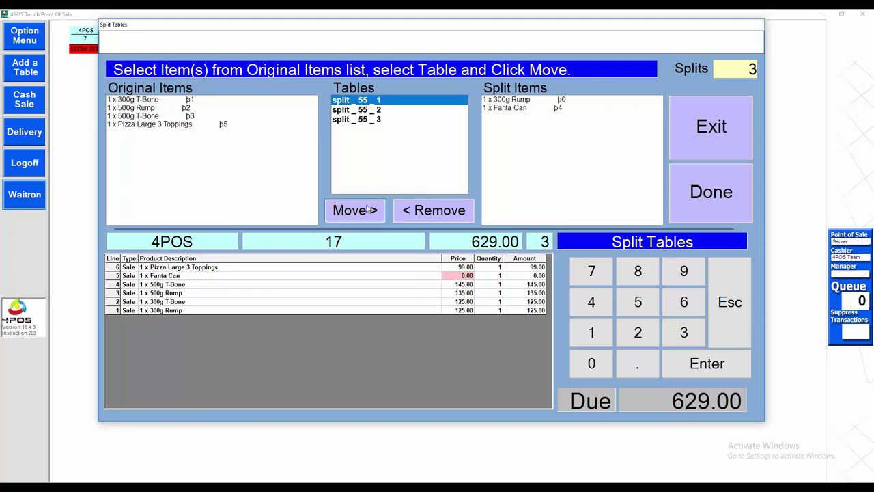
click(136, 107)
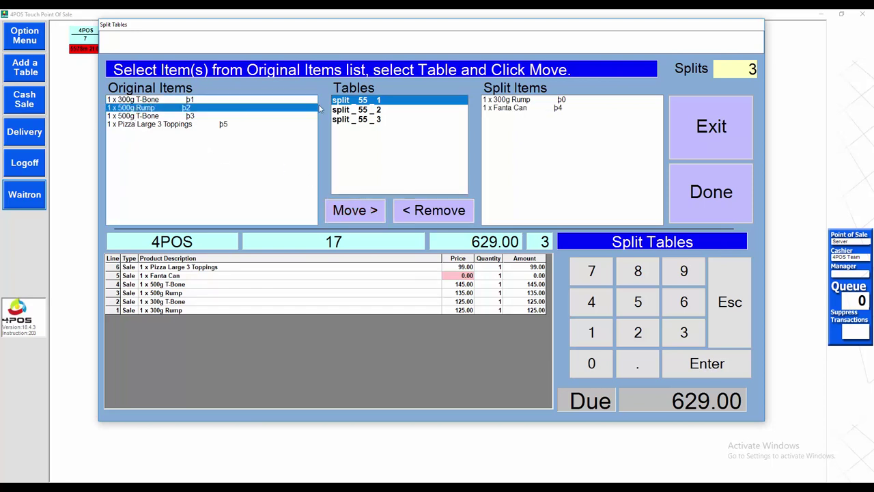
click(357, 110)
click(369, 209)
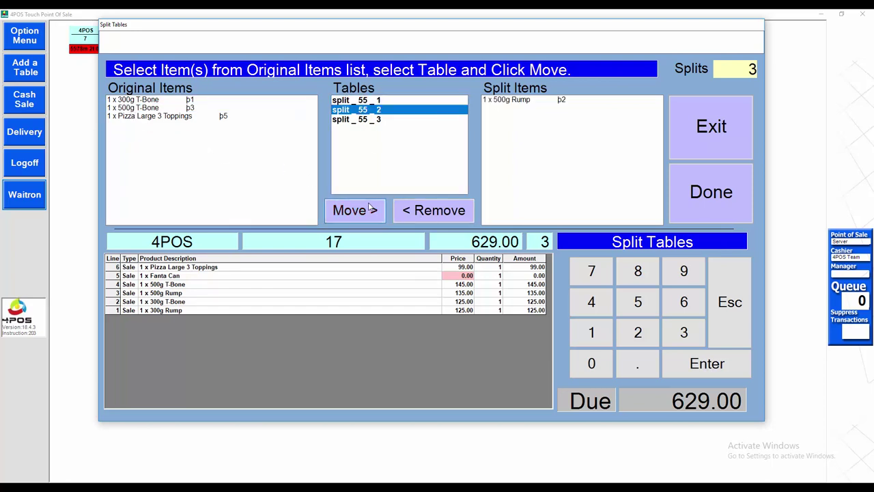
Move the 500g T-Bone from the original items to the third split of table 55
click(134, 108)
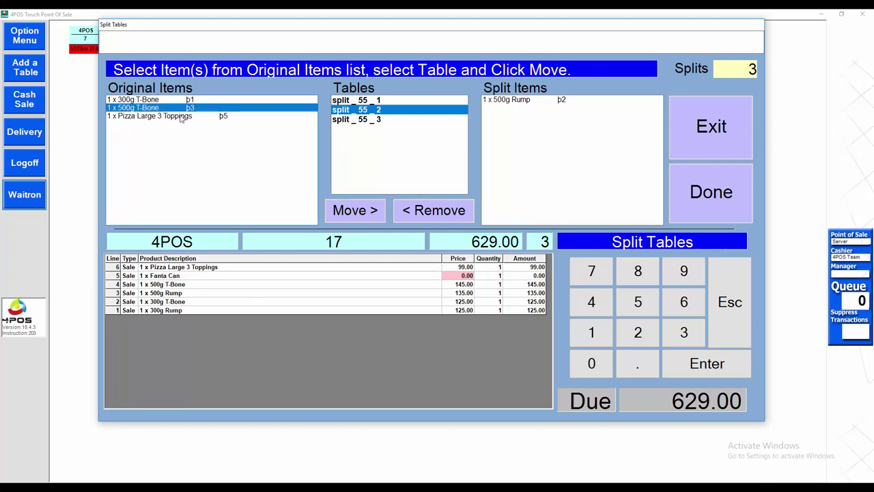
click(357, 119)
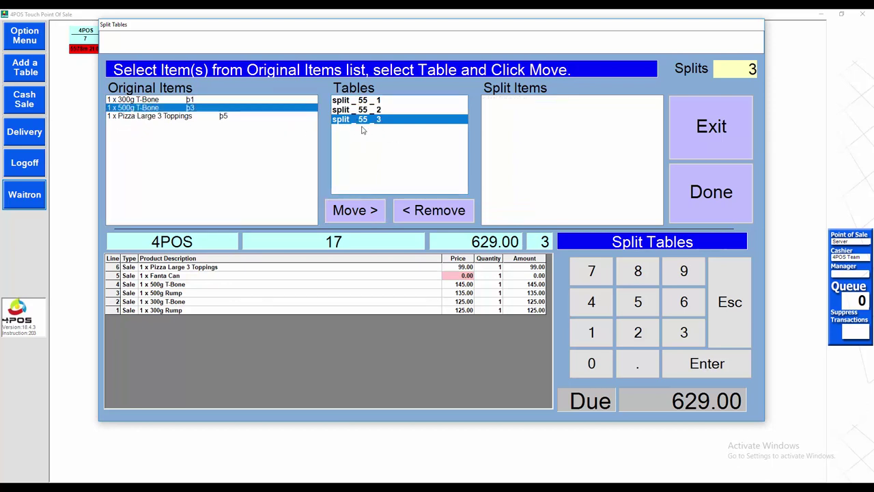
click(374, 212)
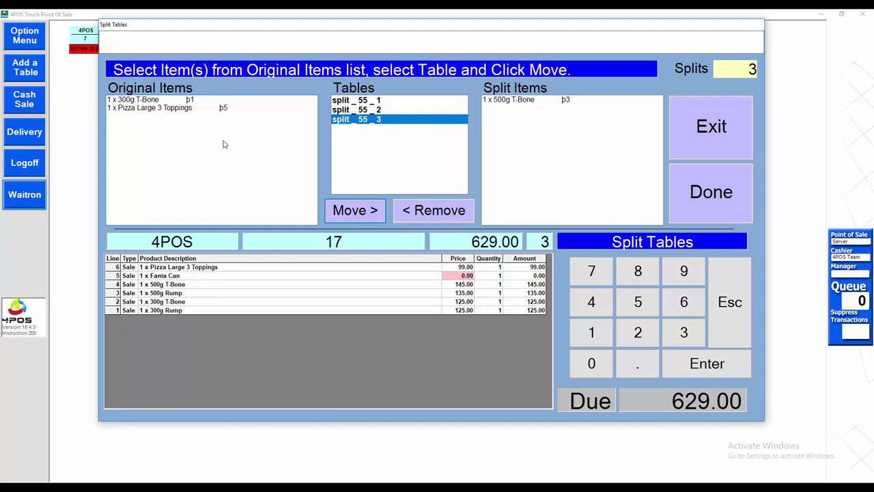
Review the items in each split and finalize the split, leaving the 300g T-Bone and Pizza Large 3 Toppings on table 55
click(365, 102)
click(363, 109)
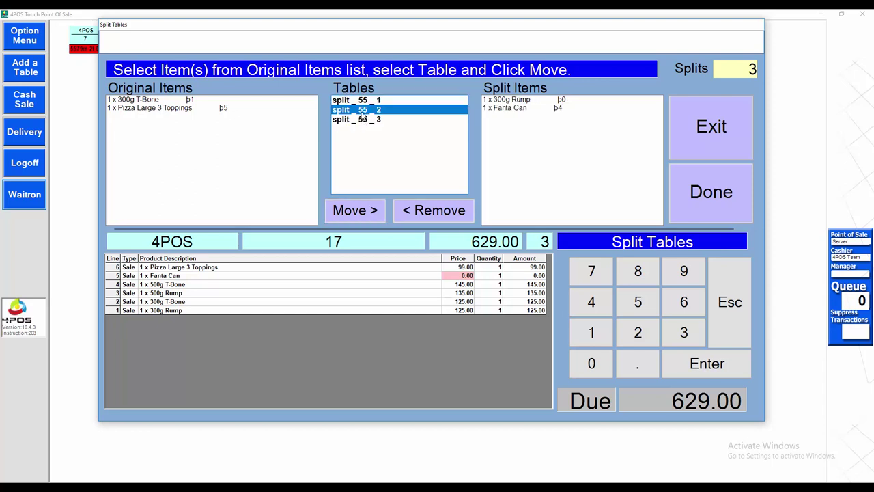
click(364, 119)
click(364, 102)
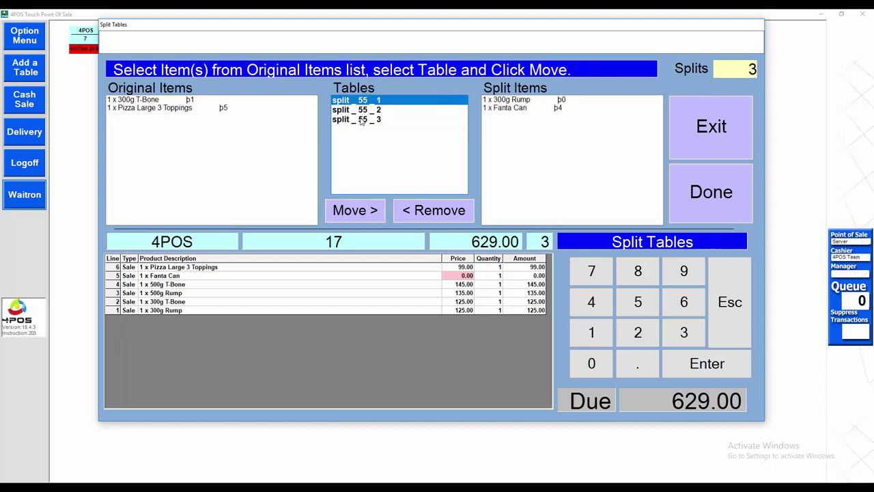
click(363, 121)
click(742, 199)
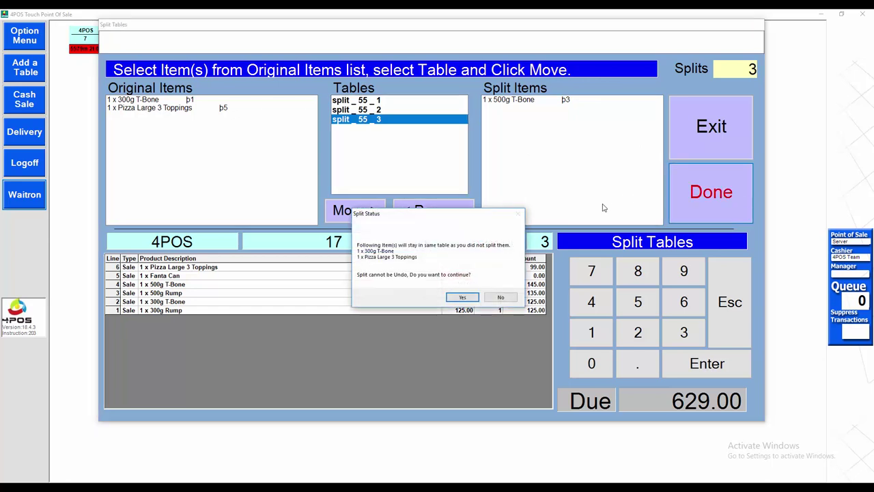
click(464, 298)
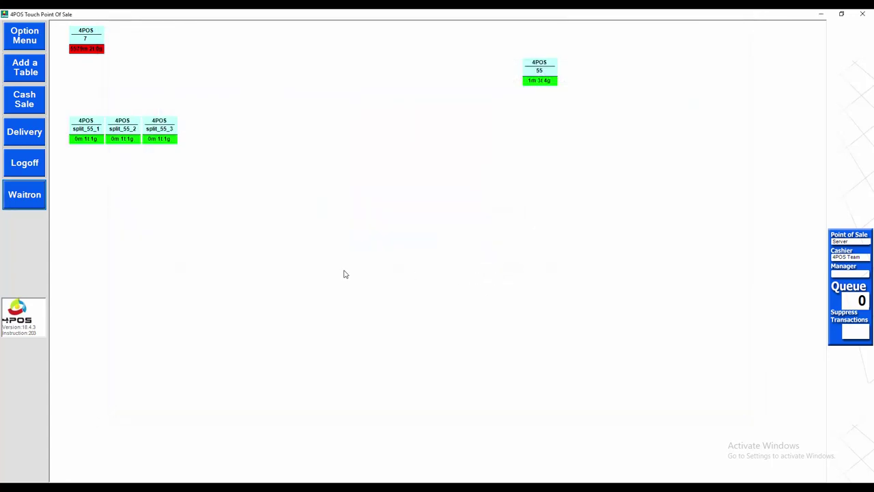
Move table 55 on the floor layout to just beside split_55_3
click(540, 72)
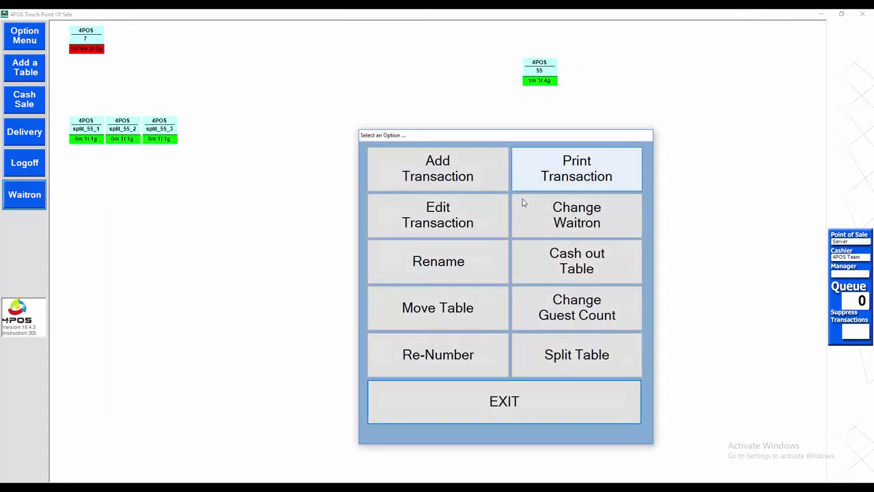
click(467, 308)
click(200, 132)
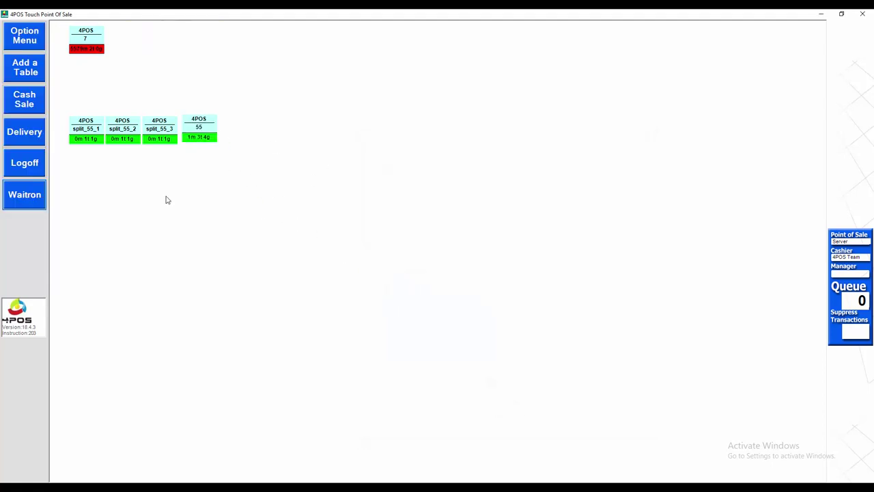
Cash out table split_55_1 with a R 200 cash tender
click(89, 136)
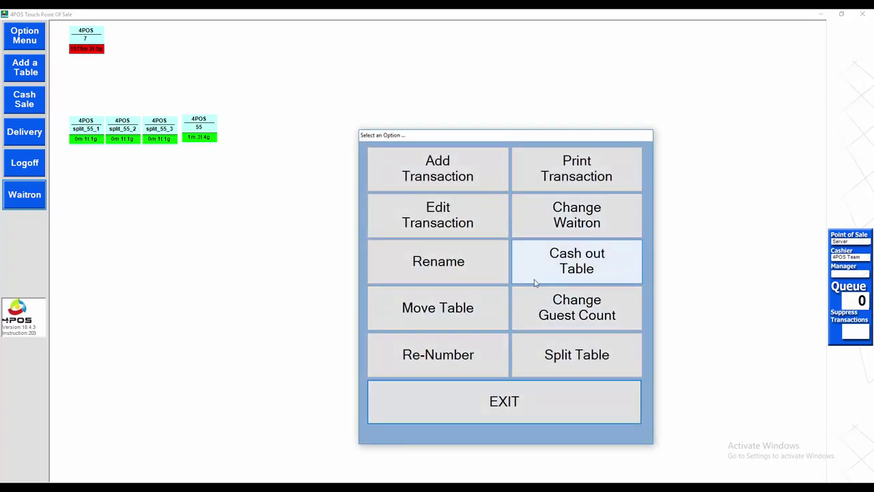
click(592, 277)
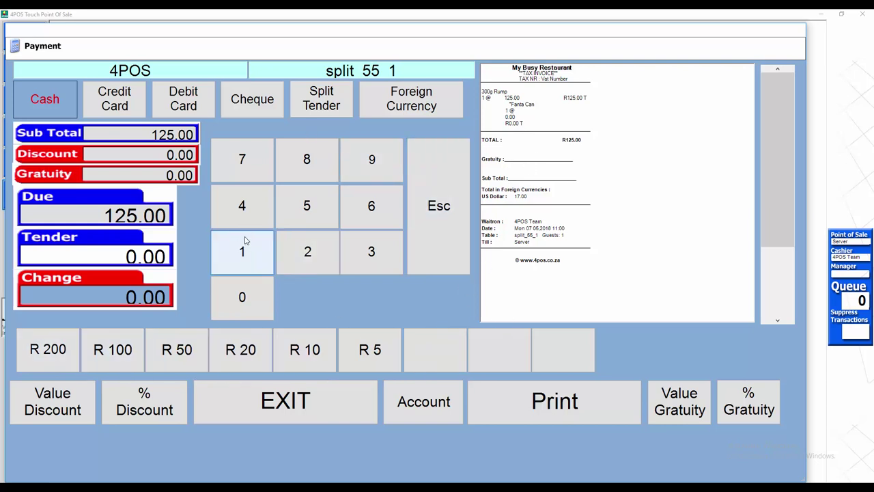
click(69, 352)
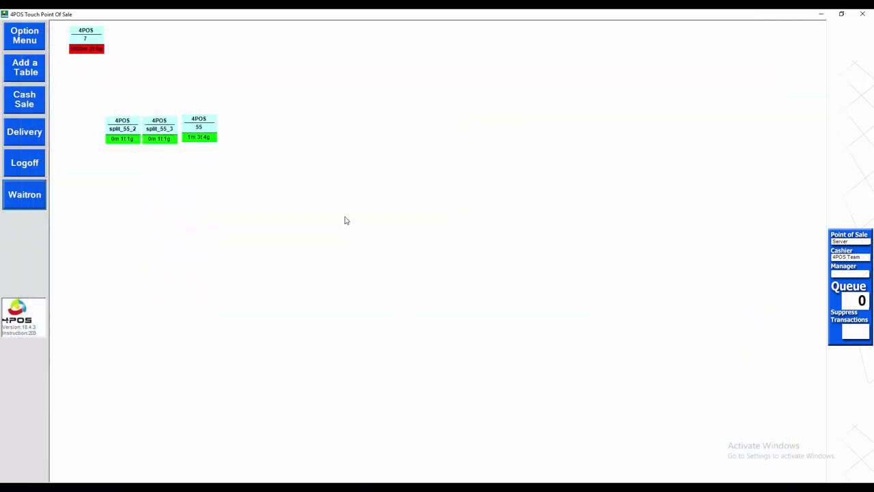
Open the cash out of table 55 with Split Tender and enter 100.00 as the cash portion
click(203, 135)
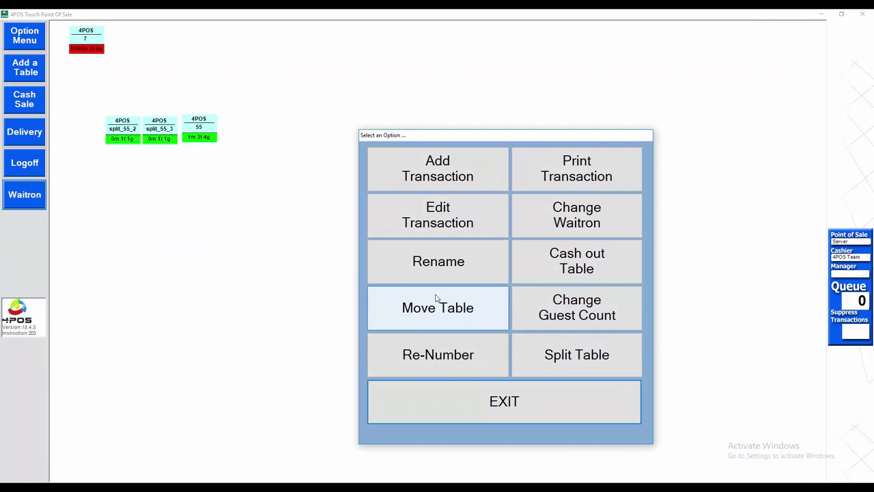
click(589, 271)
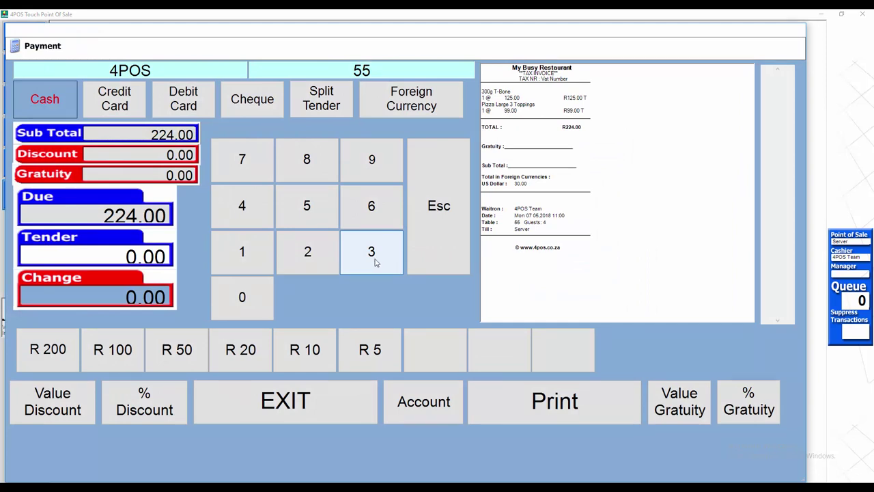
click(317, 102)
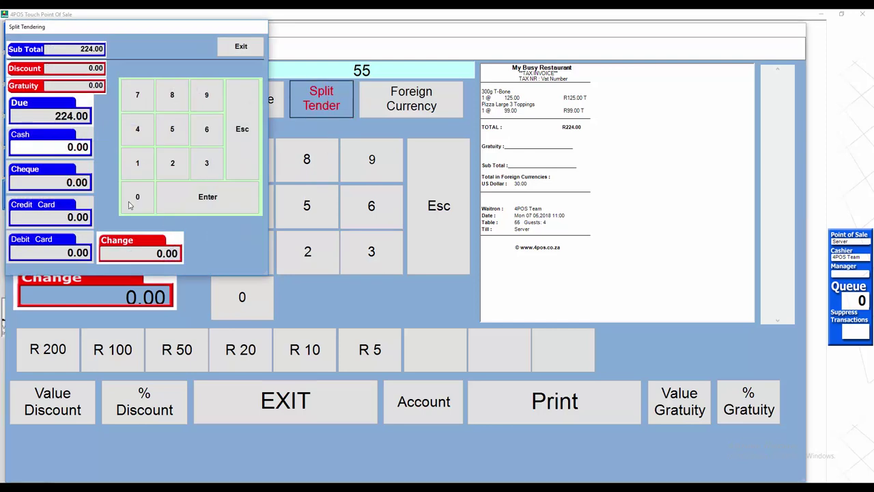
click(137, 164)
click(137, 198)
click(138, 198)
click(137, 198)
click(137, 198)
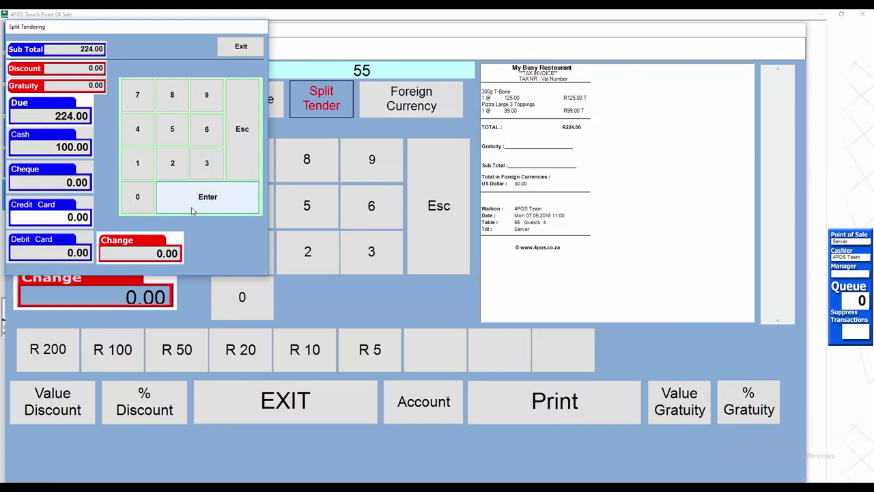
Enter 124.00 as the credit card portion and finish the split tender payment for table 55
click(144, 165)
click(172, 164)
click(137, 129)
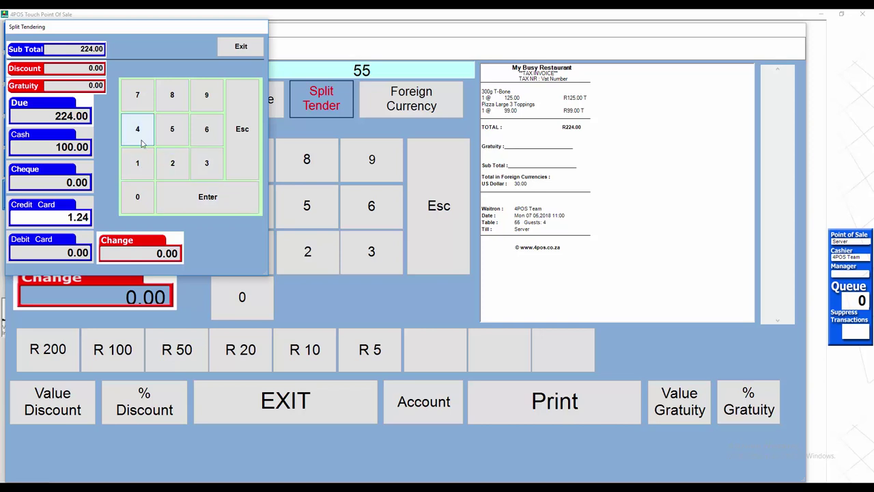
click(140, 196)
click(140, 196)
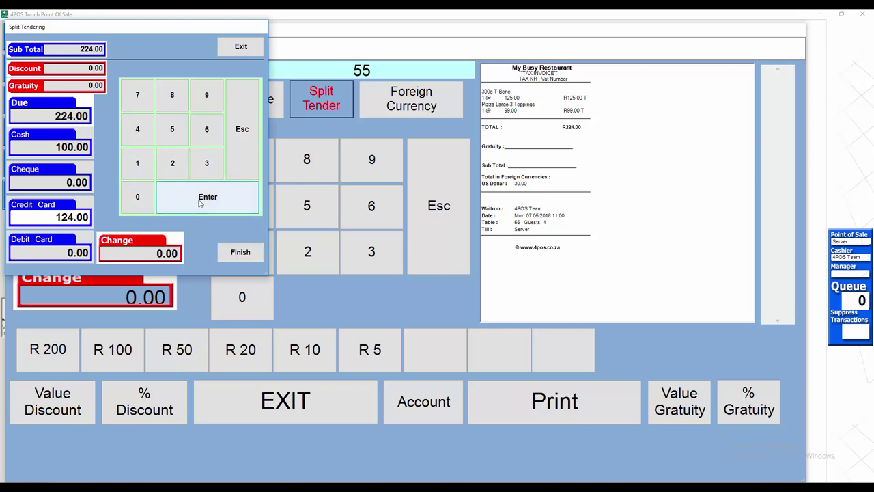
click(244, 254)
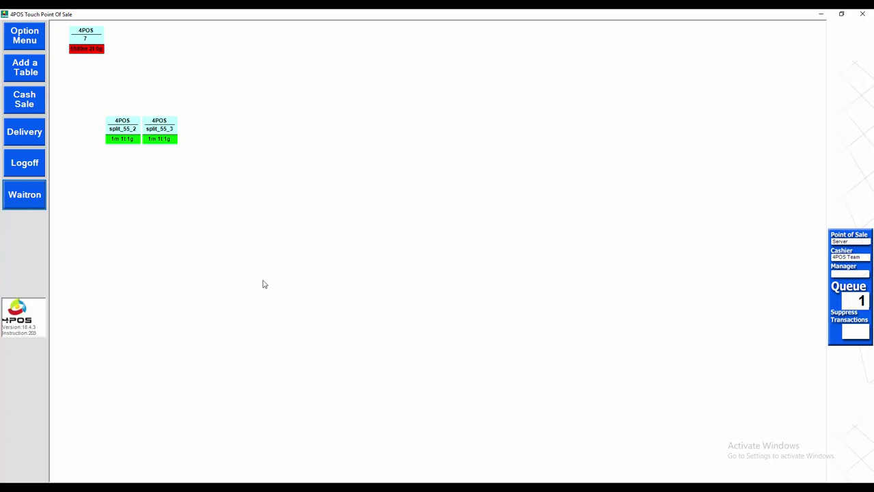
Open the cash out of table split_55_3 and add a 15% gratuity to the bill
click(164, 121)
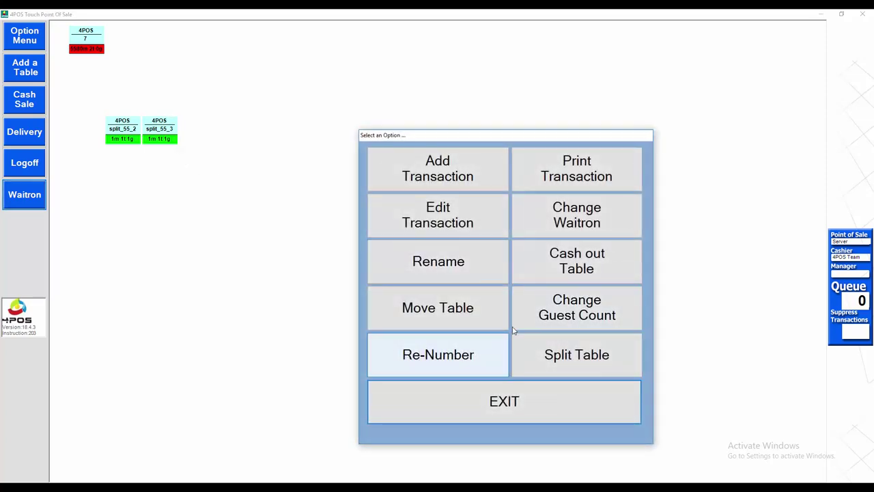
click(589, 265)
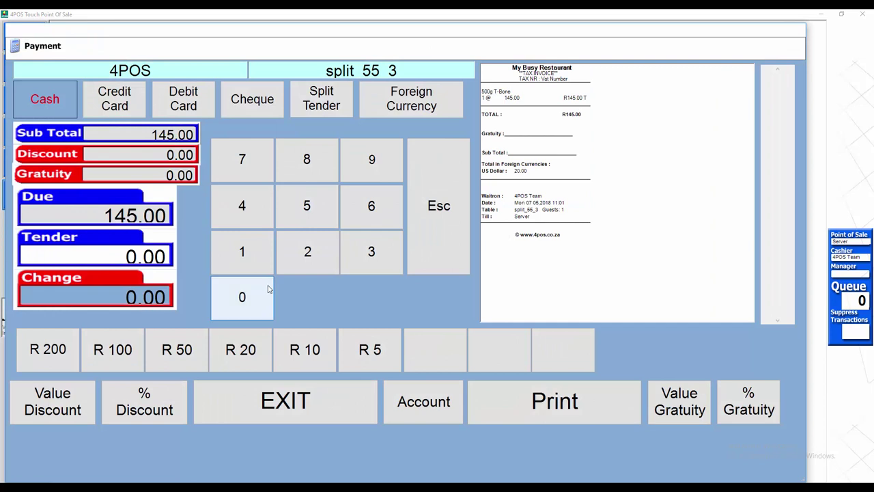
click(724, 388)
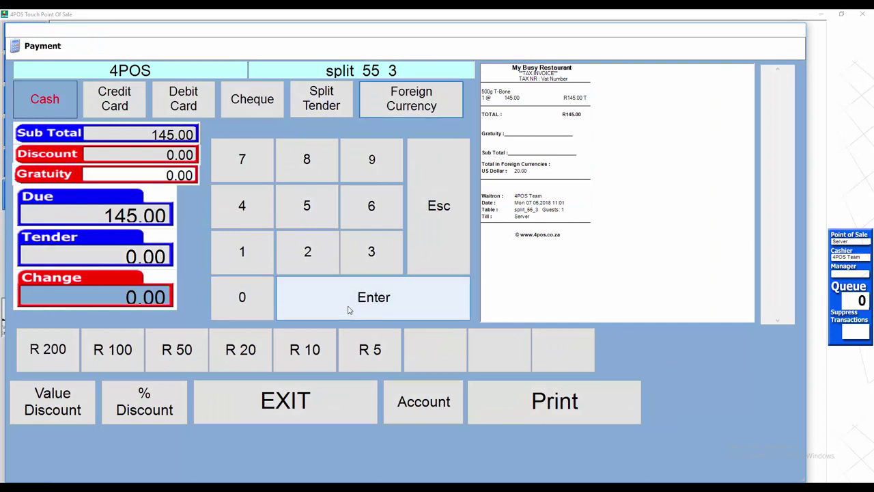
click(247, 265)
click(314, 223)
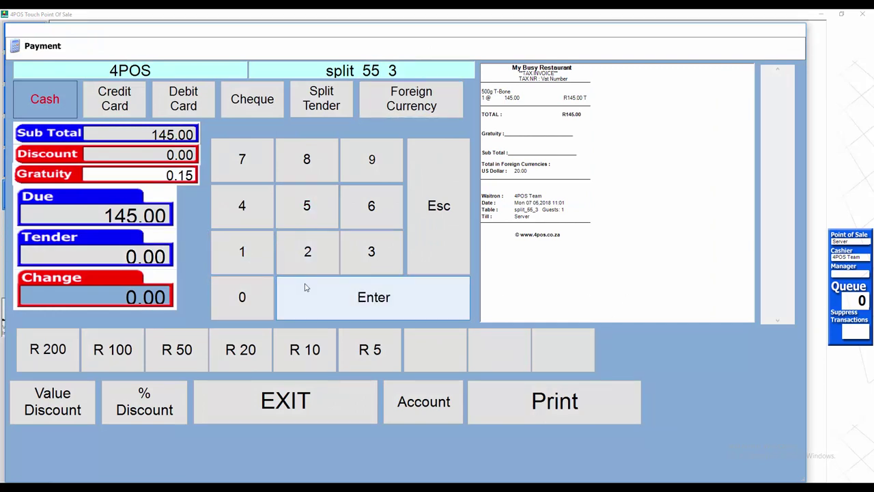
double_click(241, 293)
click(378, 303)
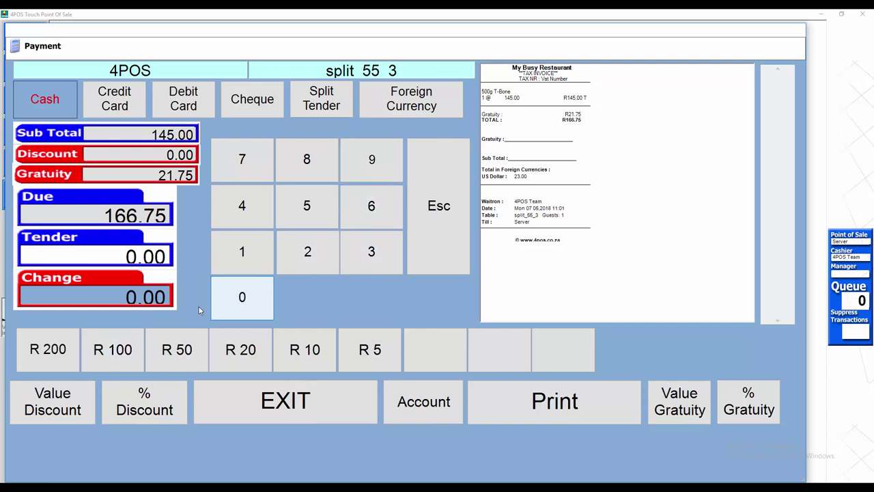
Pay the split_55_3 bill by credit card with a tender of 200.00
click(121, 101)
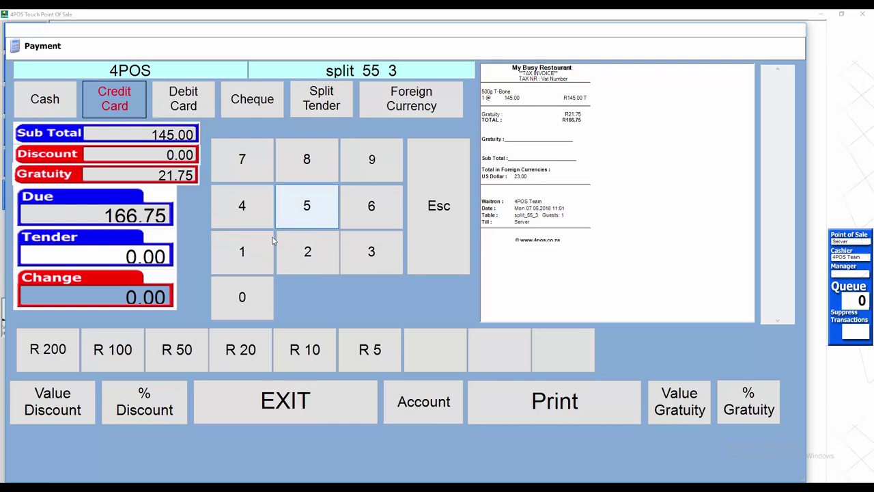
click(307, 250)
double_click(248, 290)
double_click(248, 290)
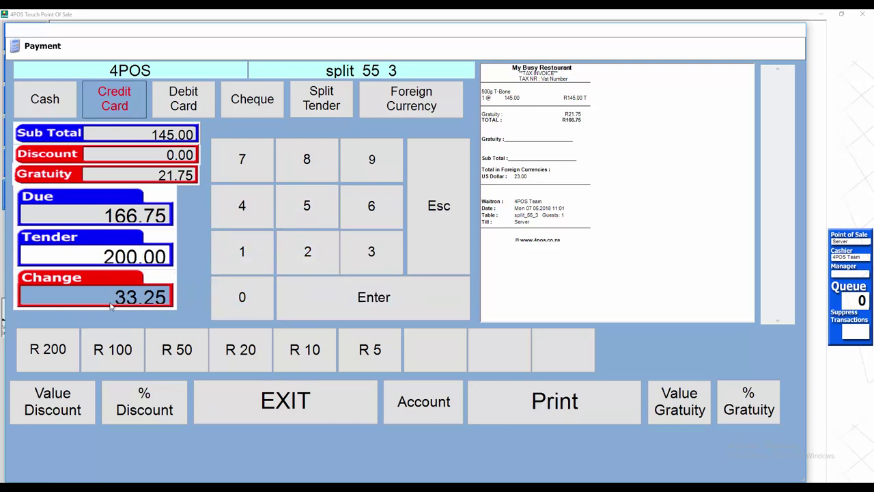
click(343, 309)
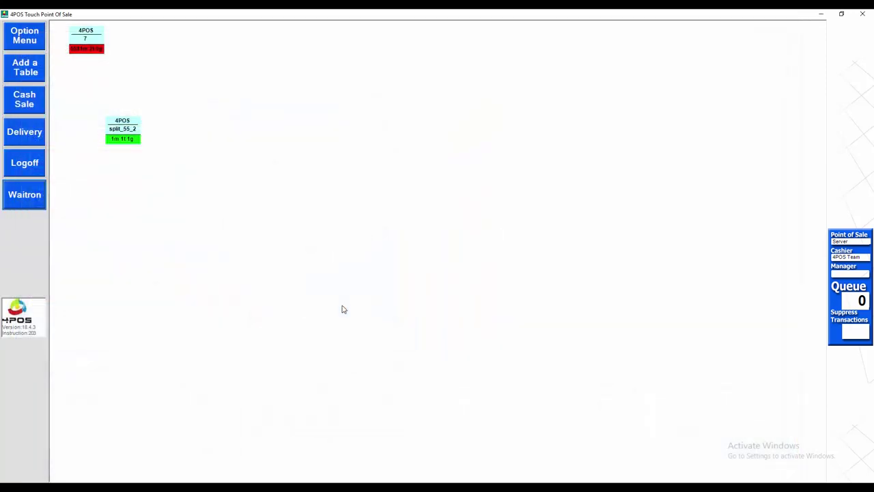
Open the cash out of table split_55_2
click(130, 131)
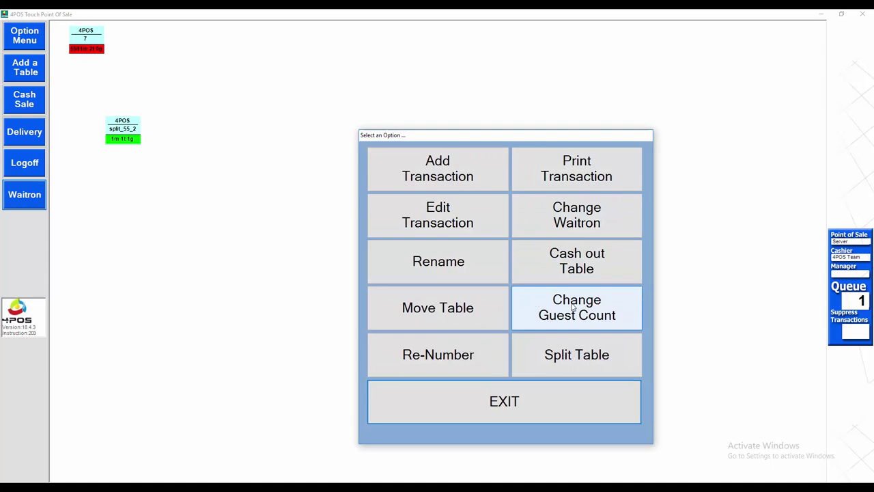
click(573, 265)
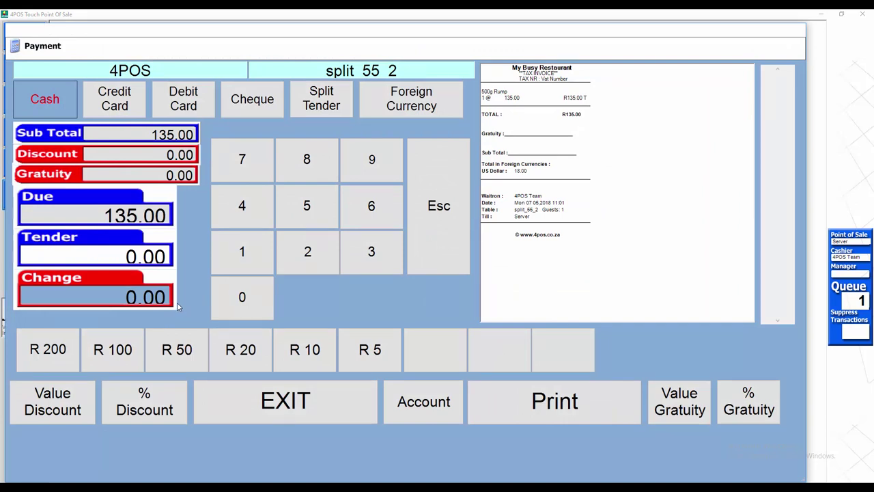
Apply a value discount of 0.35 to the split_55_2 bill with the reason "Vip Customer"
click(52, 407)
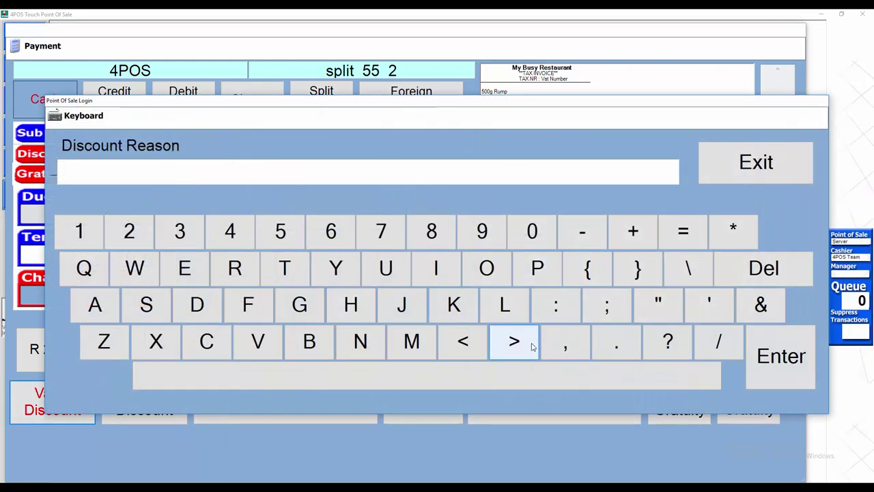
text(Vip)
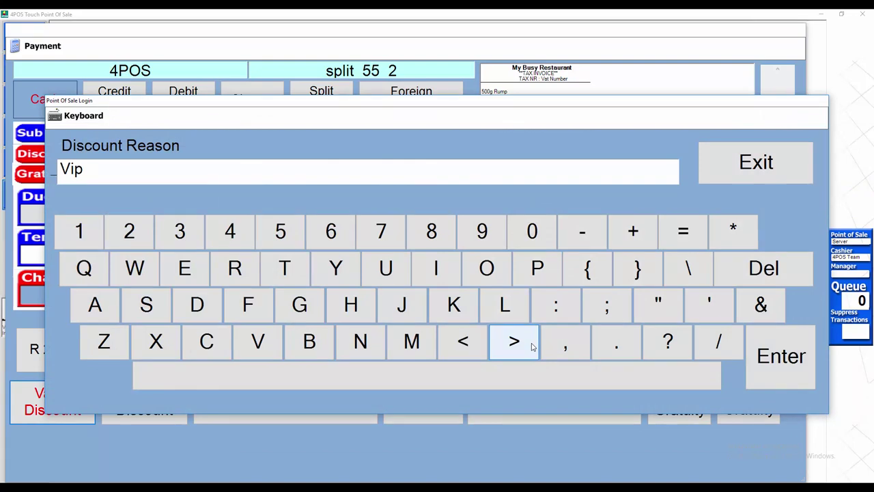
text( Customer)
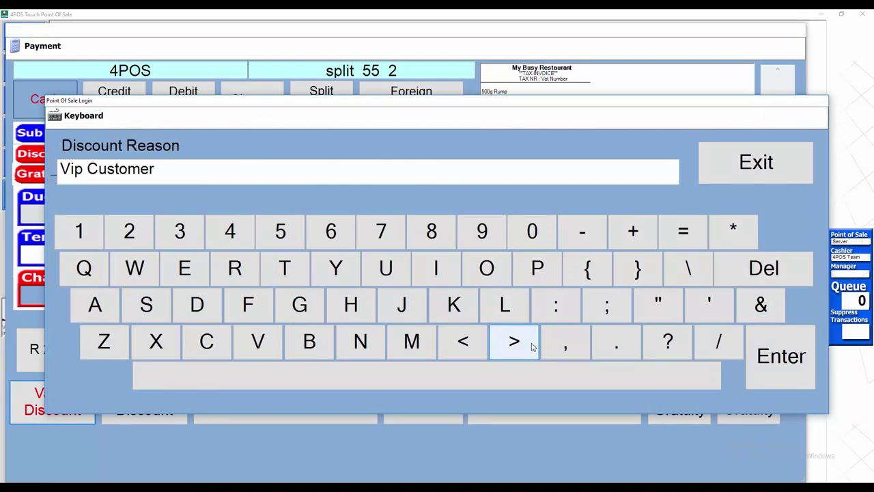
key(Return)
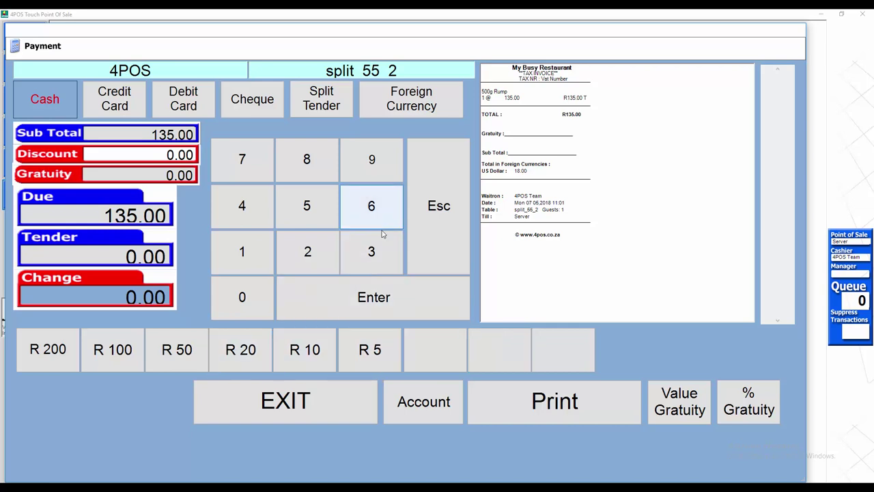
click(345, 237)
click(321, 215)
click(328, 296)
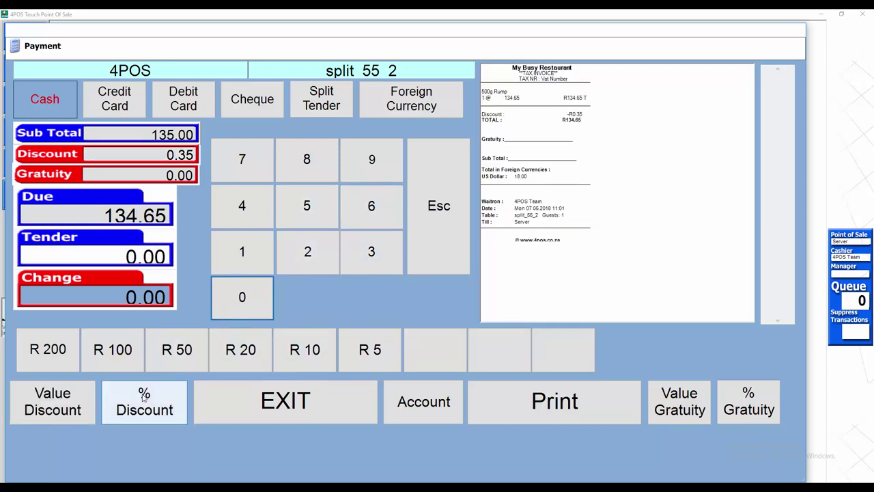
Set the value discount on the split_55_2 bill to 35.00, giving "Vip Customer" as the discount reason
click(81, 399)
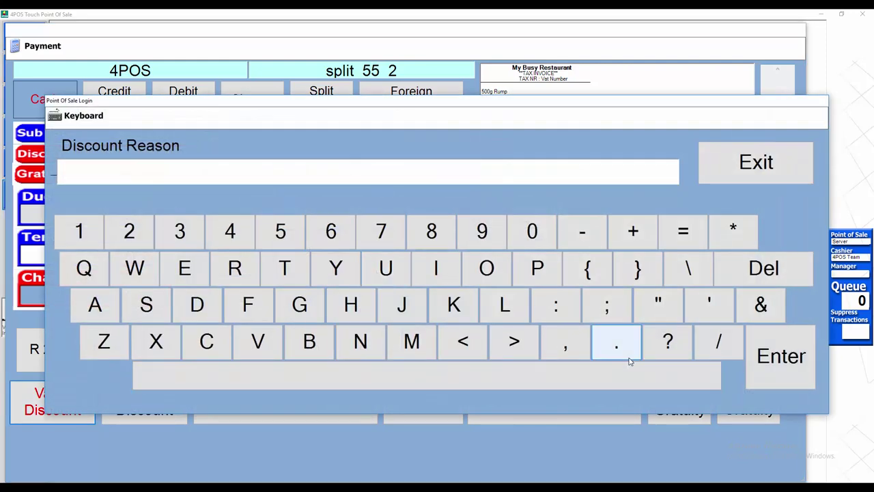
text(Vip Customer)
key(Return)
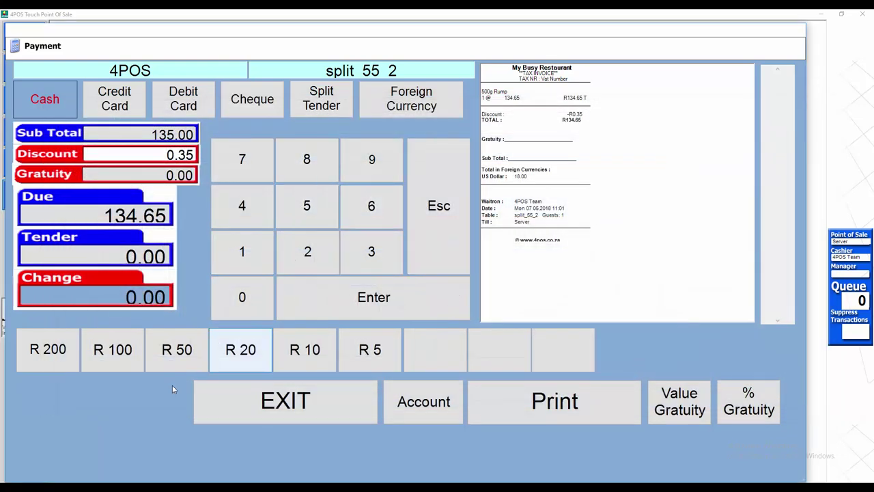
click(355, 258)
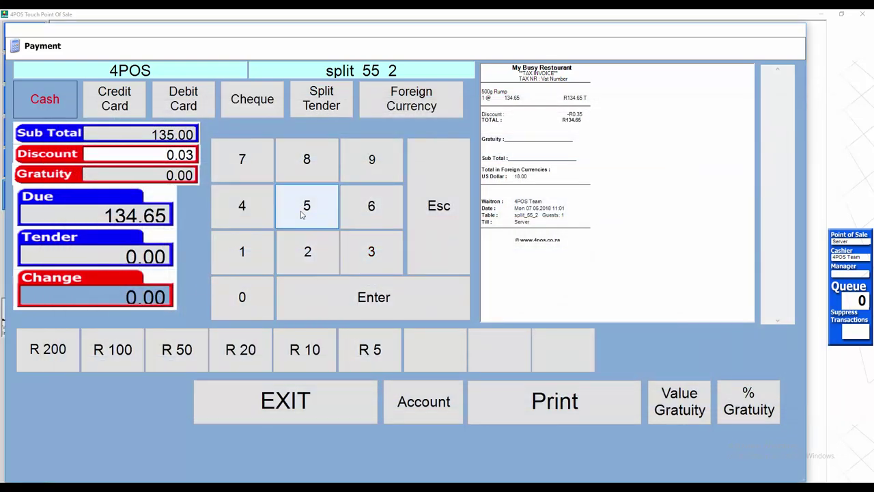
click(303, 208)
click(251, 301)
click(253, 303)
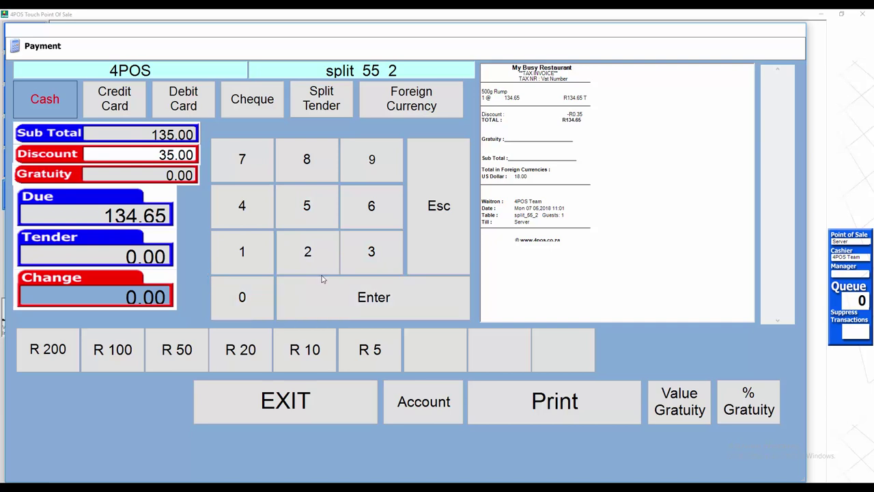
click(368, 291)
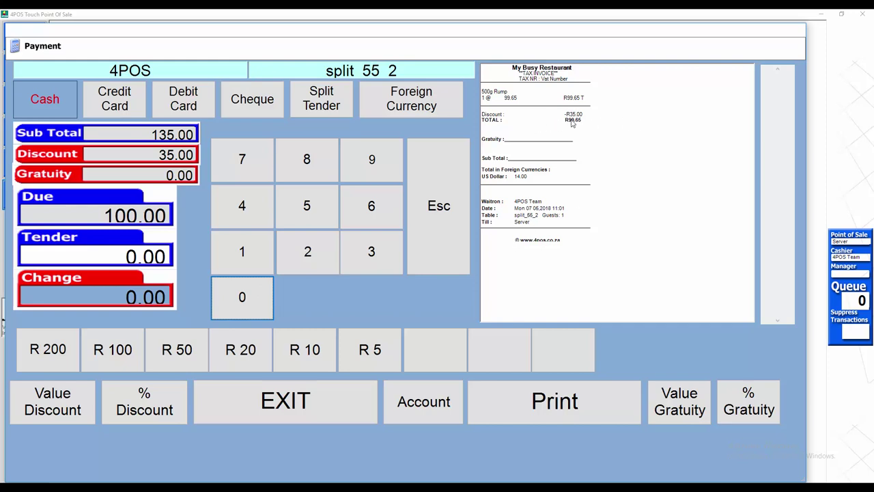
Tender R 100 in cash for the discounted split_55_2 bill
click(129, 352)
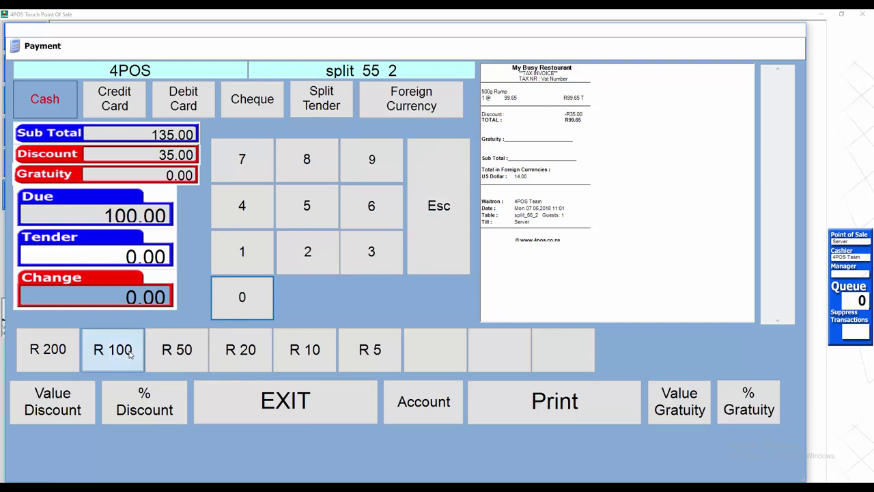